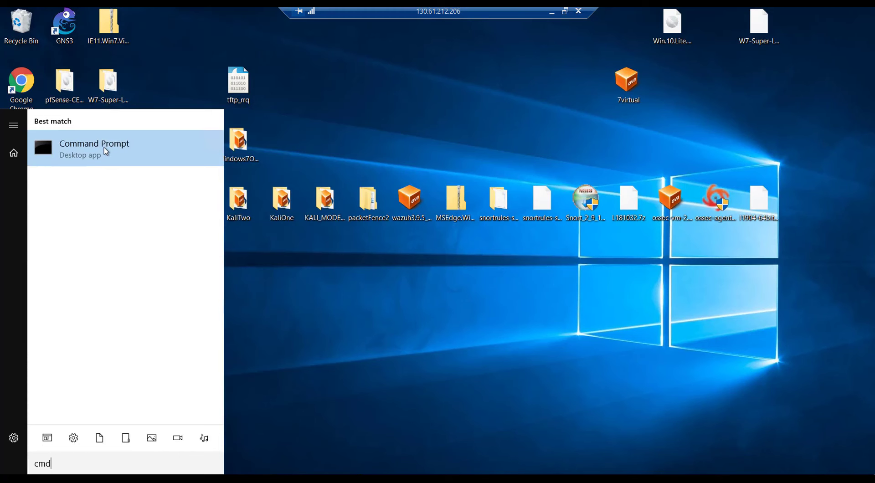
# Open an administrator Command Prompt and clear the ARP cache with 'netsh interface ip delete arpcache'
pyautogui.rightClick(104, 147)
pyautogui.click(121, 161)
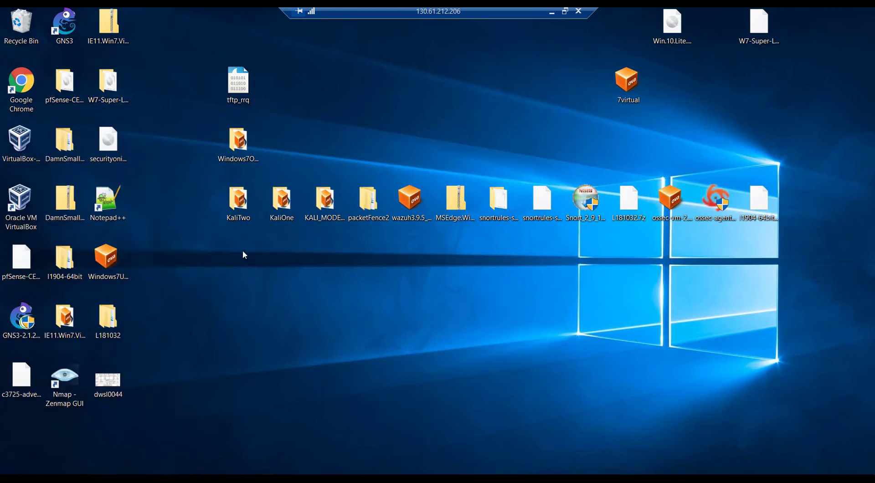
pyautogui.click(378, 323)
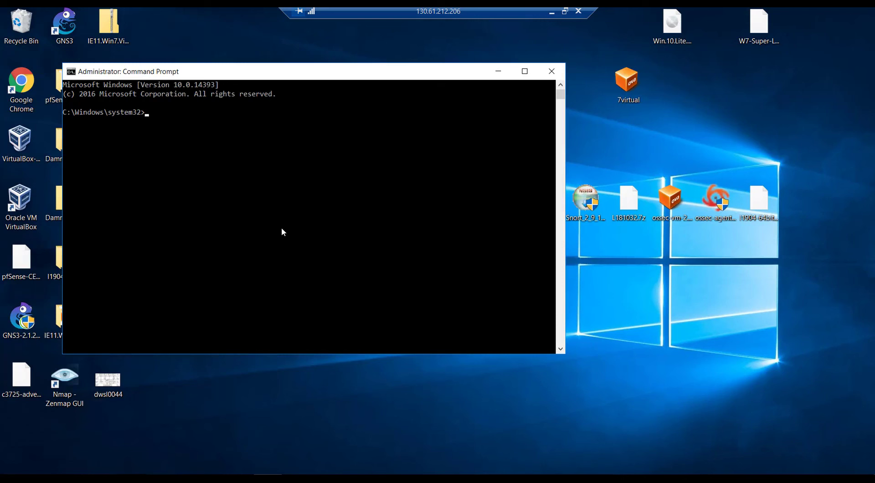
pyautogui.write('netsh interface ip delete arpcache')
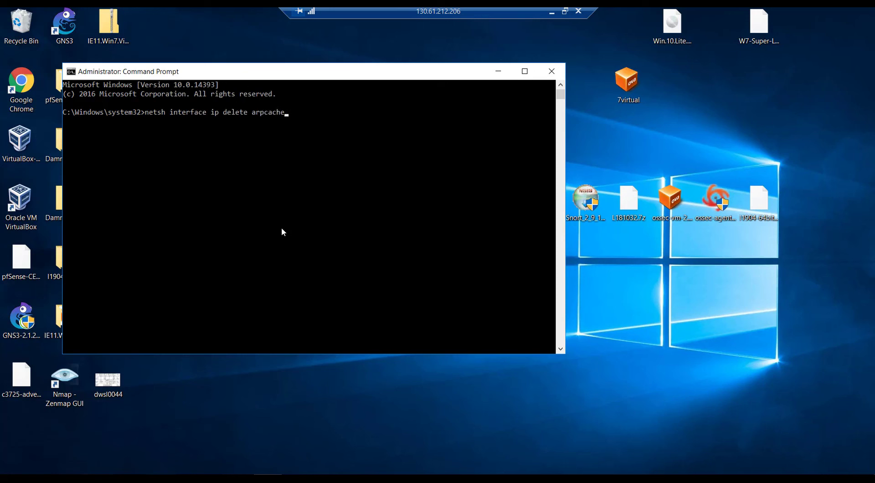
pyautogui.press('Return')
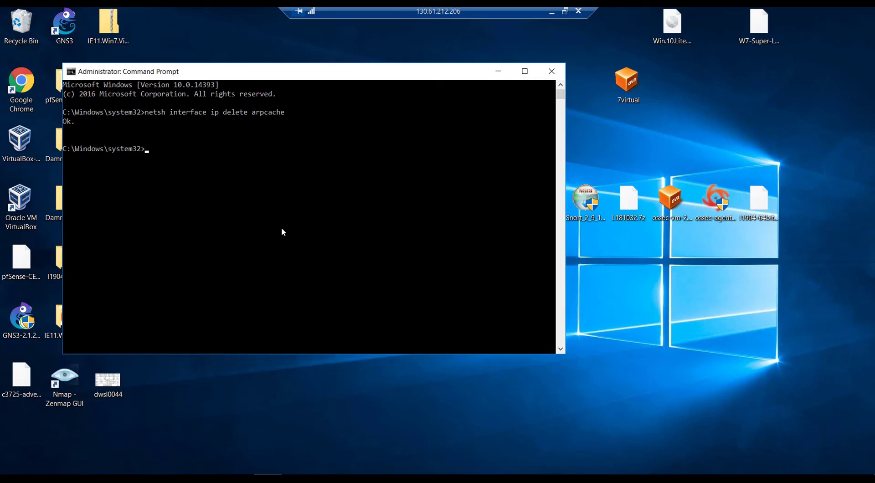
# List the remaining ARP entries with 'arp -a'
pyautogui.write('arp -a')
pyautogui.press('Return')
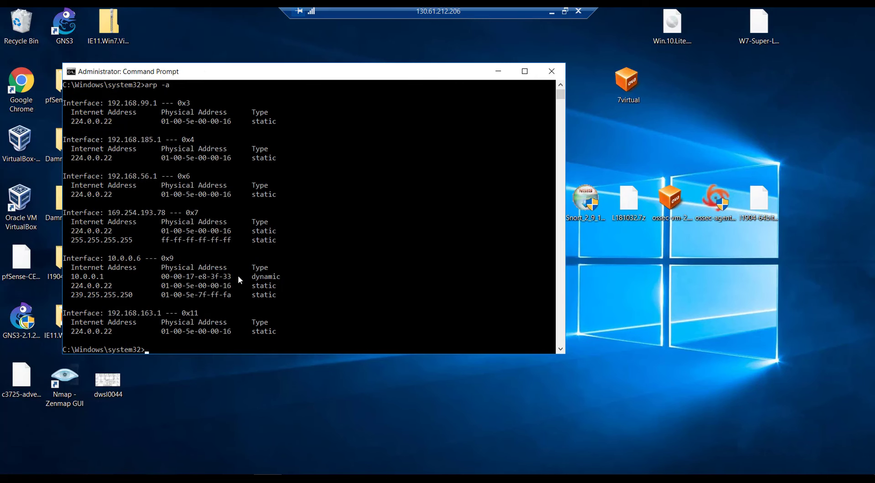
# Reposition and enlarge the Command Prompt window to show the full ARP listing
pyautogui.moveTo(281, 72); pyautogui.dragTo(272, 22)
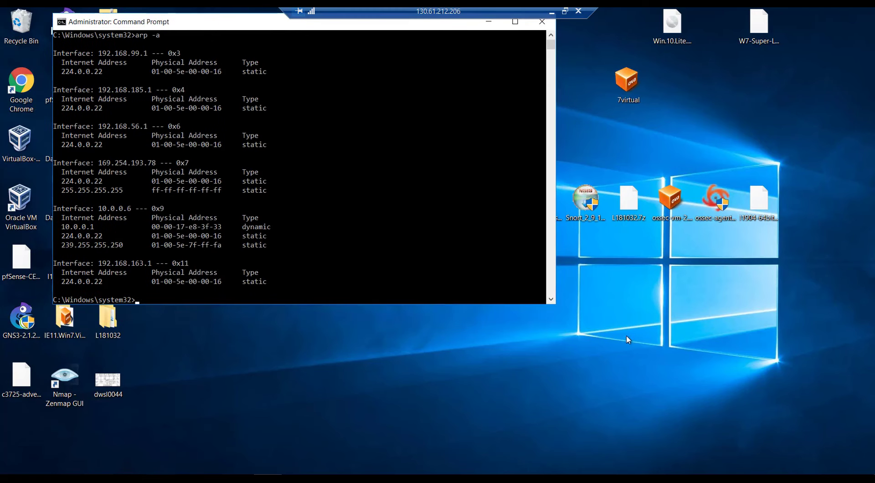
pyautogui.moveTo(556, 303); pyautogui.dragTo(705, 367)
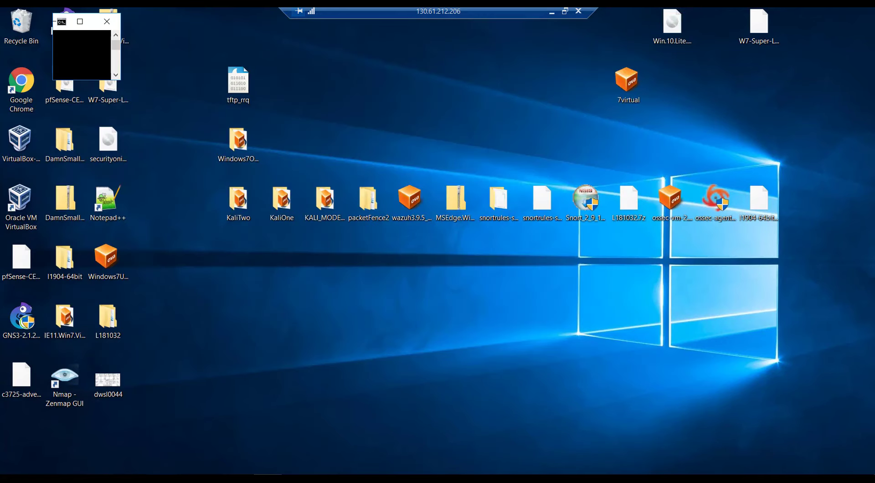
pyautogui.moveTo(120, 79); pyautogui.dragTo(621, 345)
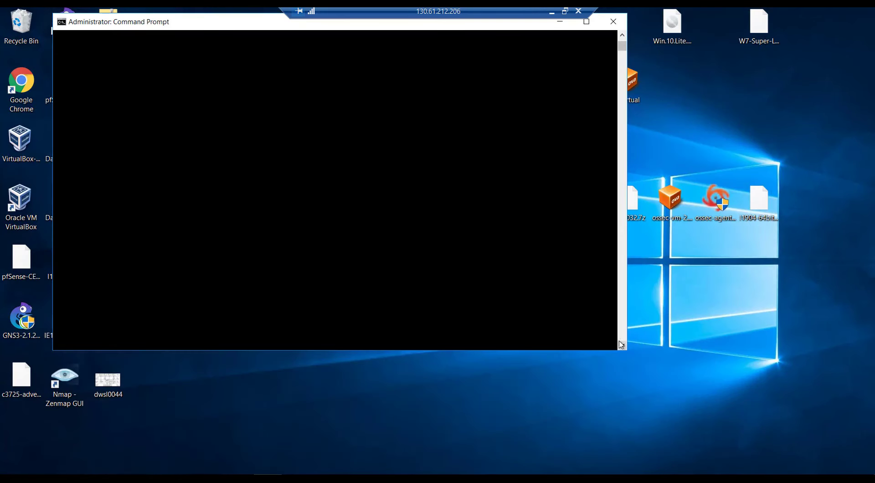
pyautogui.click(514, 317)
pyautogui.click(421, 217)
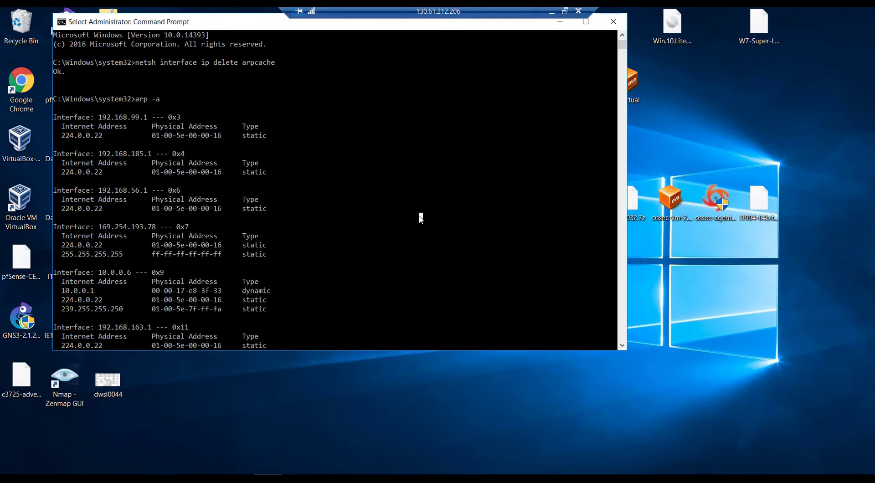
pyautogui.scroll(-2, 420, 219)
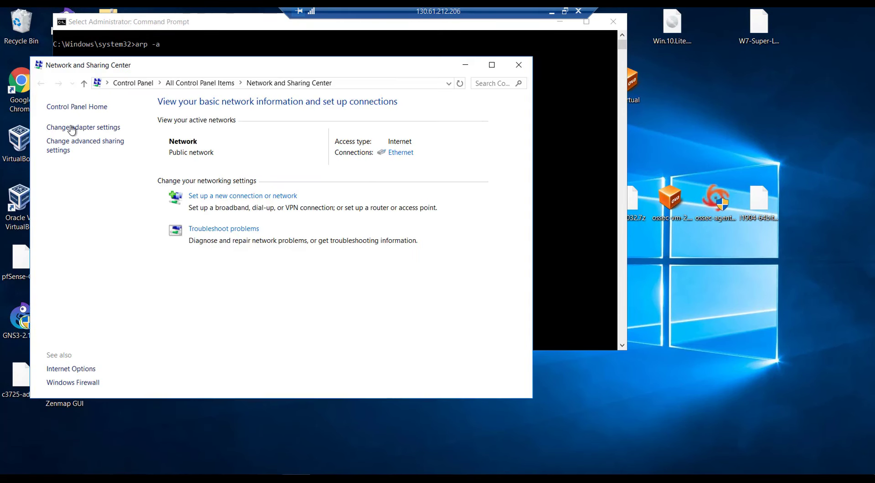
pyautogui.click(72, 129)
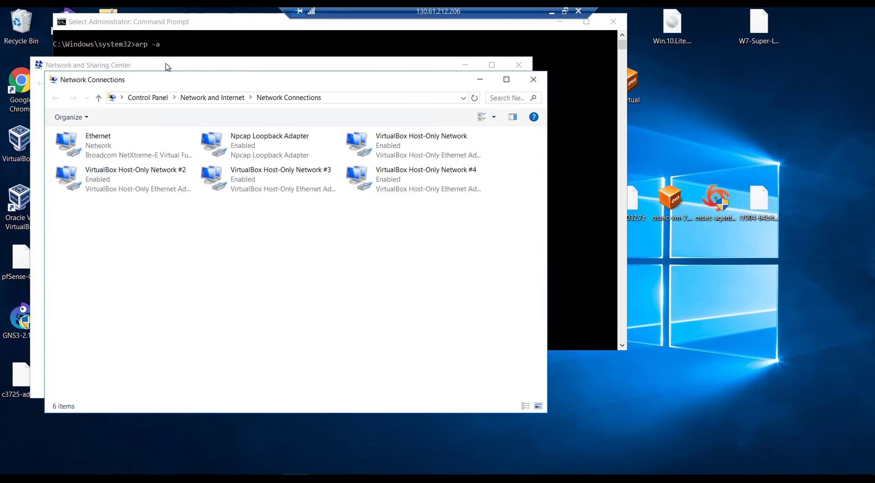
pyautogui.moveTo(157, 69); pyautogui.dragTo(441, 59)
pyautogui.click(316, 81)
pyautogui.click(480, 79)
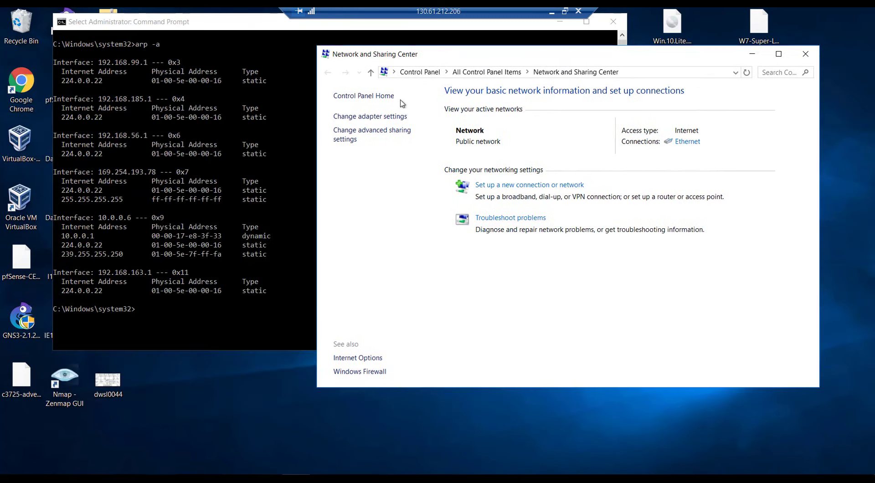
pyautogui.click(392, 117)
pyautogui.click(805, 53)
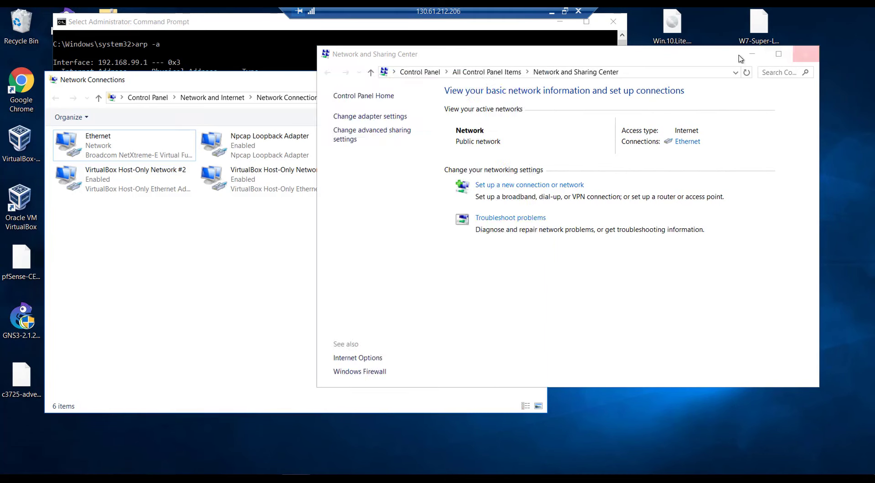
pyautogui.moveTo(262, 79); pyautogui.dragTo(570, 42)
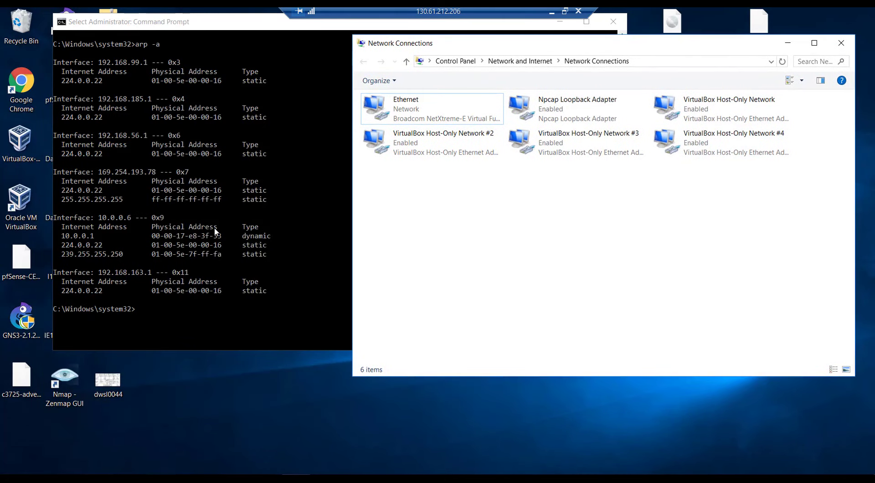
pyautogui.click(696, 145)
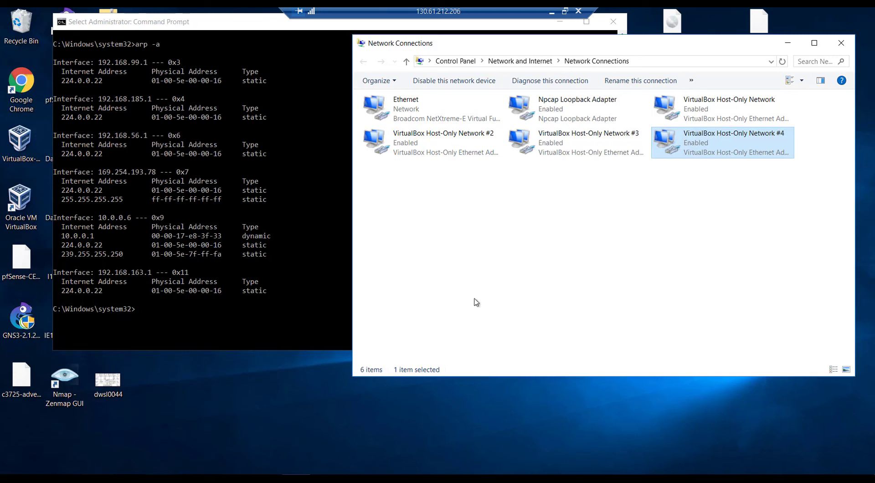
pyautogui.rightClick(704, 148)
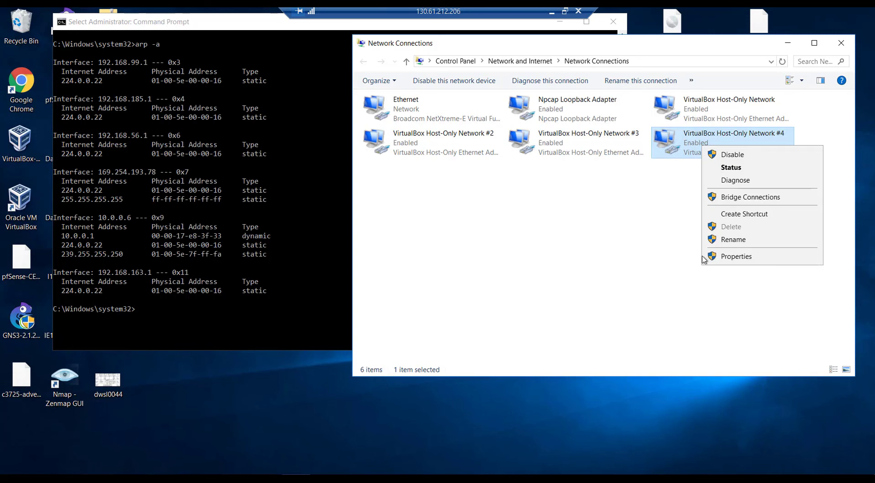
pyautogui.click(731, 257)
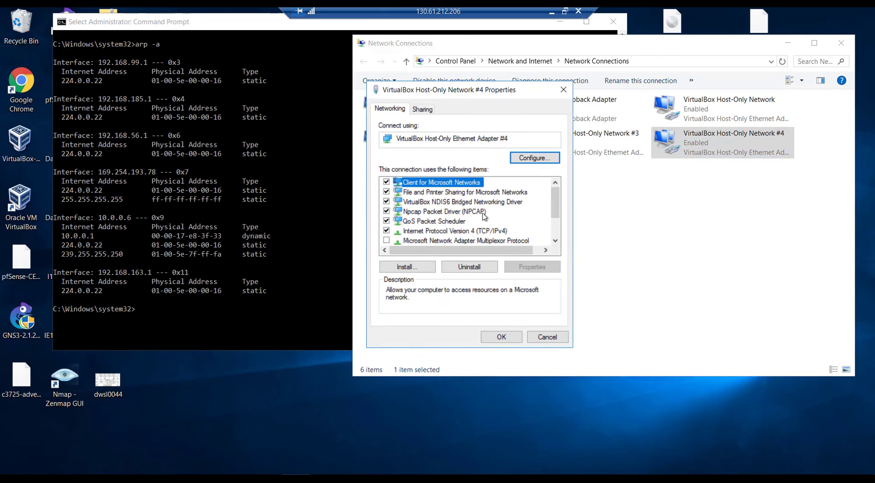
pyautogui.doubleClick(474, 231)
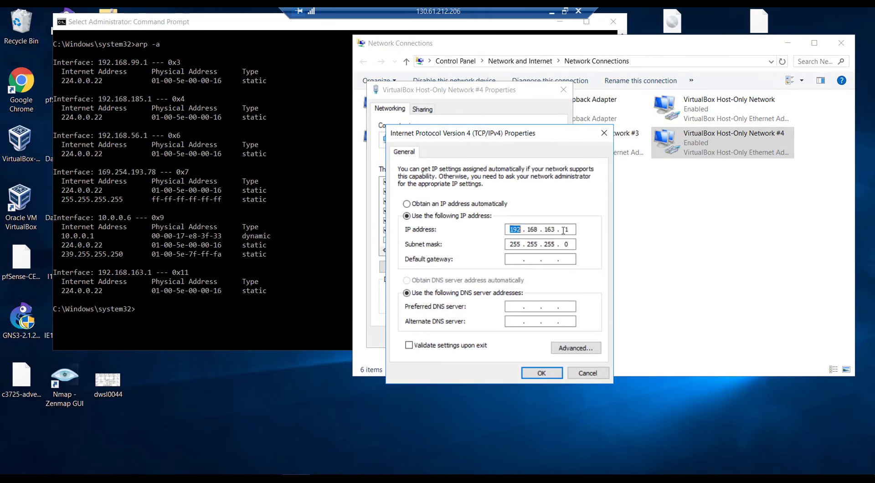
pyautogui.click(584, 373)
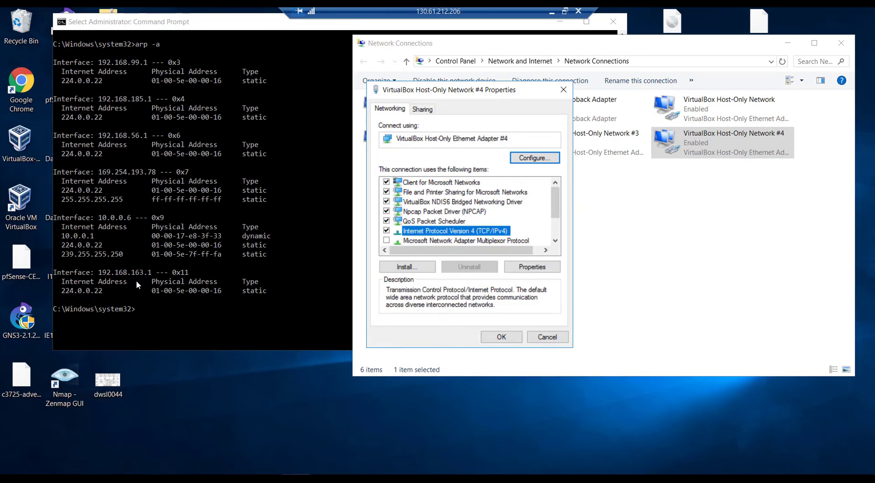
pyautogui.click(564, 90)
pyautogui.click(839, 41)
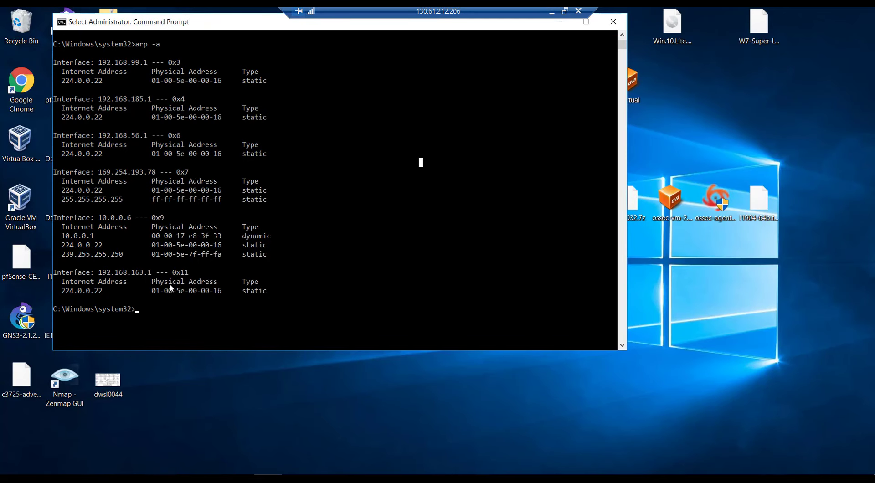
# Switch between the KaliOne VM and the ARP diagram, then bring the Command Prompt to the front
pyautogui.moveTo(190, 23); pyautogui.dragTo(217, 37)
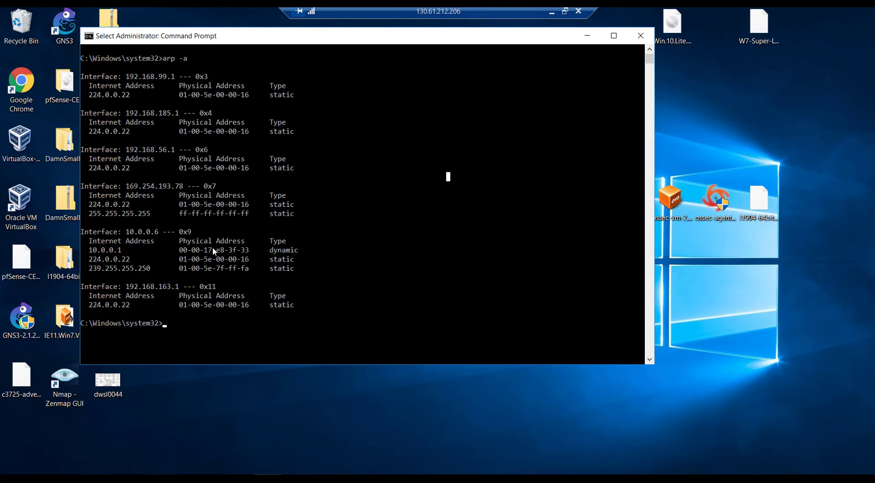
pyautogui.hotkey('alt', 'Tab')
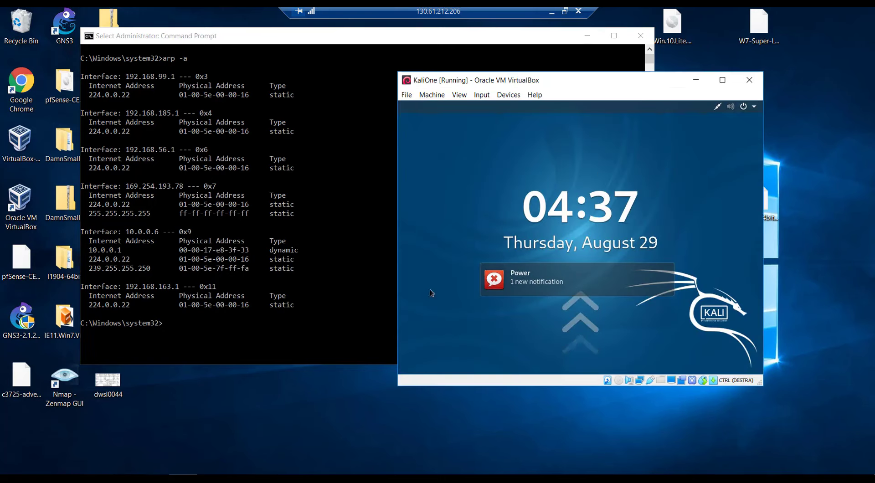
pyautogui.hotkey('alt', 'Tab')
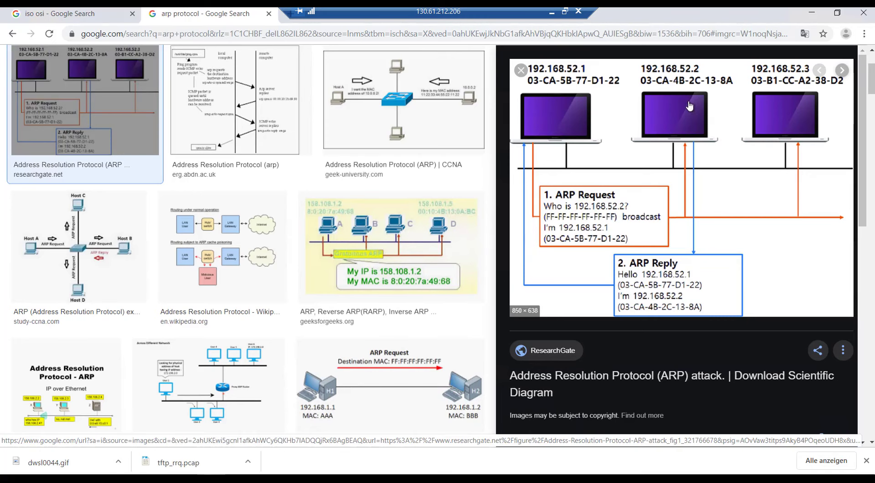
pyautogui.hotkey('alt', 'Tab')
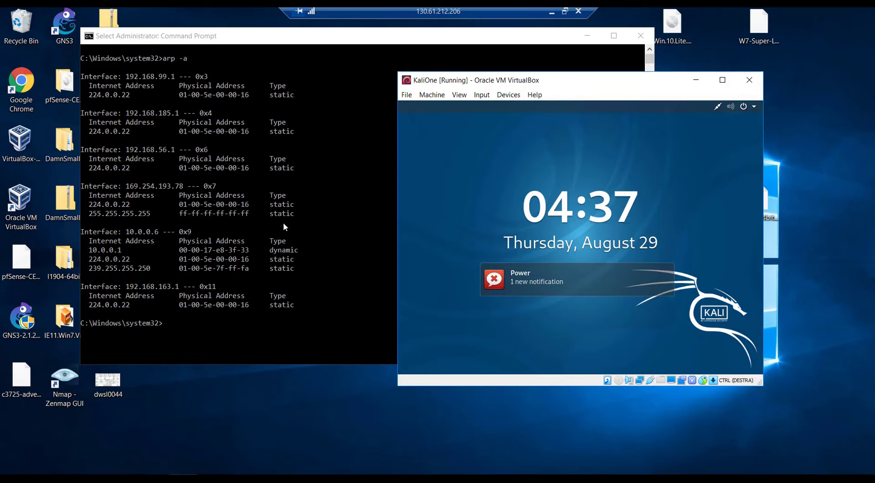
pyautogui.click(200, 332)
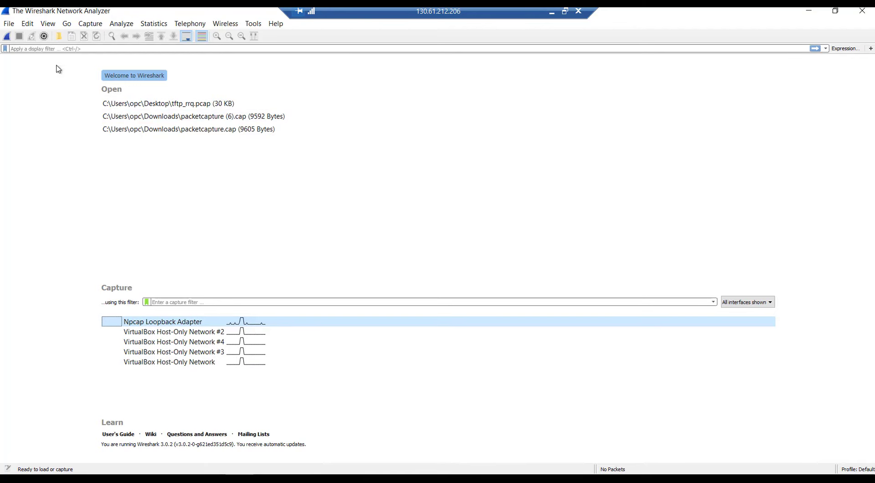
# Start a live capture on VirtualBox Host-Only Network #4
pyautogui.click(43, 36)
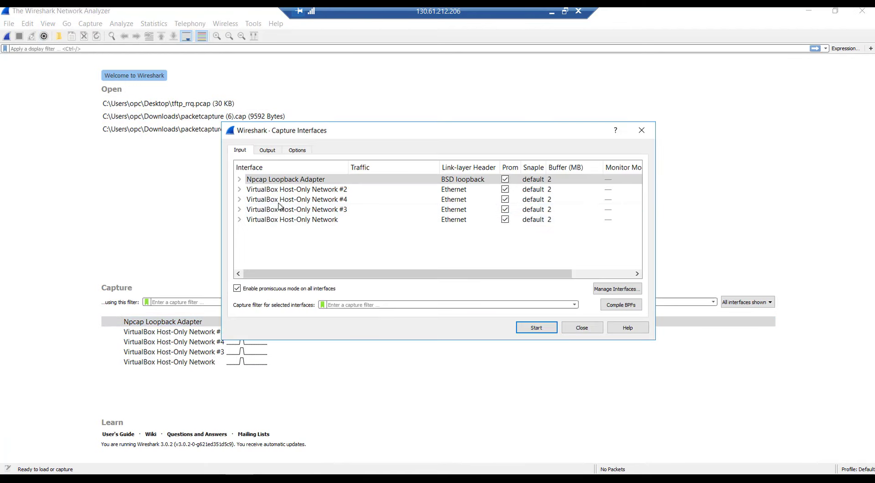
pyautogui.click(313, 210)
pyautogui.click(307, 200)
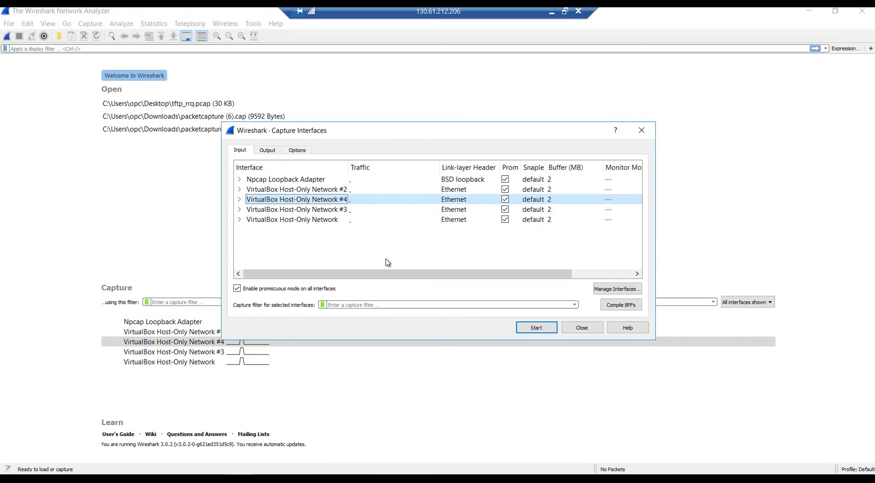
pyautogui.click(533, 327)
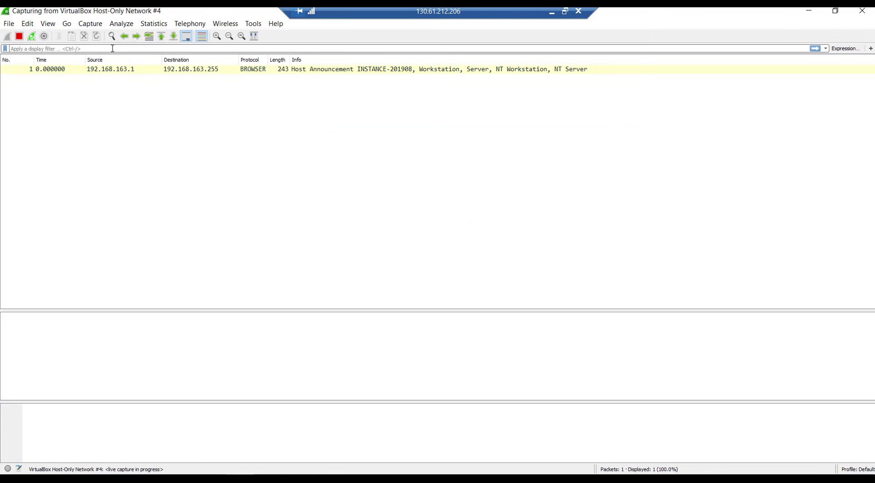
# Apply the 'arp' display filter to the live capture
pyautogui.write('arp')
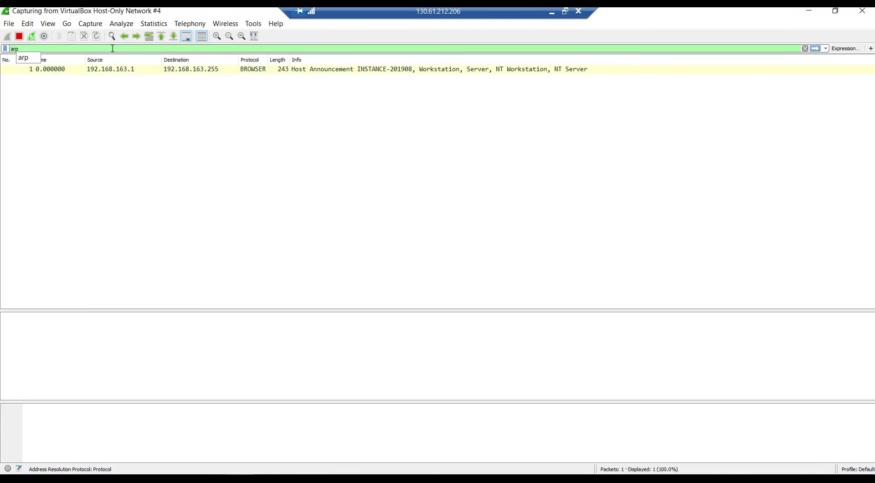
pyautogui.press('Return')
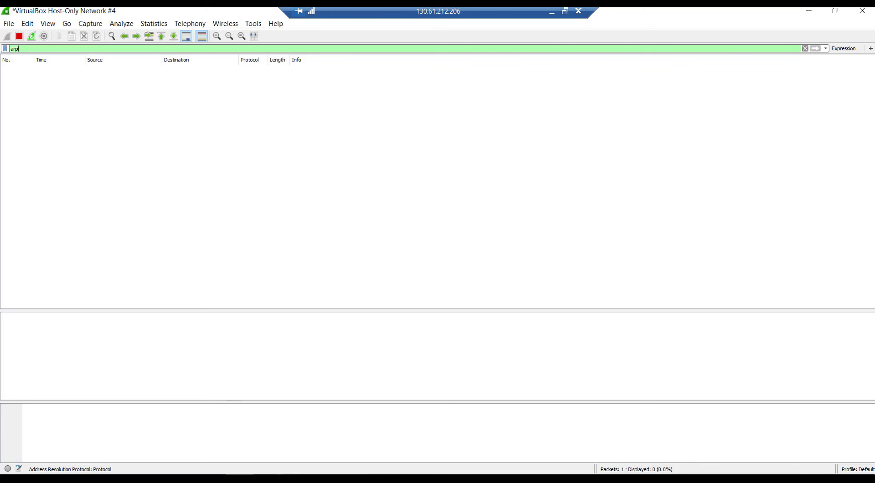
pyautogui.hotkey('alt', 'Tab')
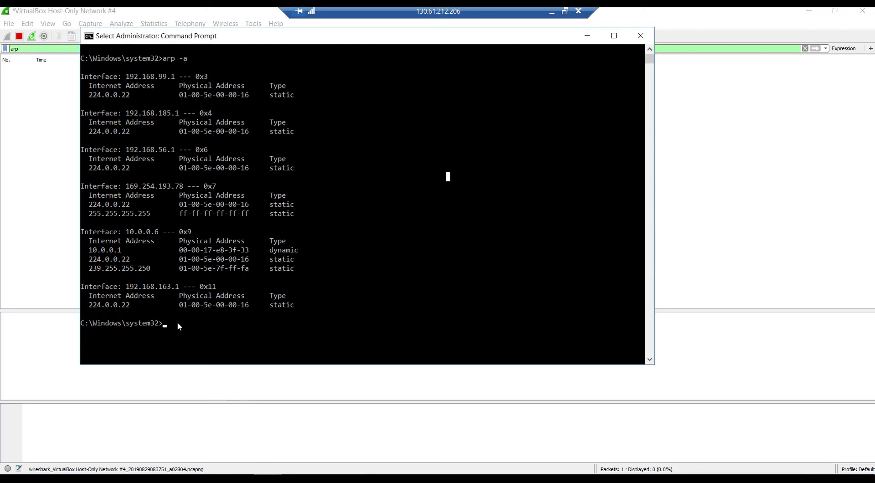
# Enter 'ping 192.168.163.20' and move the console aside to uncover Wireshark's packet list
pyautogui.press('Escape')
pyautogui.write('ping')
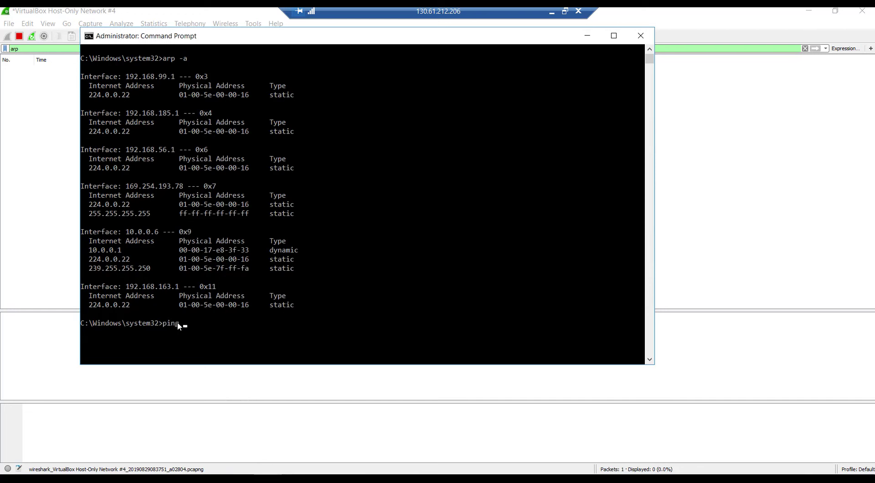
pyautogui.write(' 192.168.163.20')
pyautogui.hotkey('alt', 'Tab')
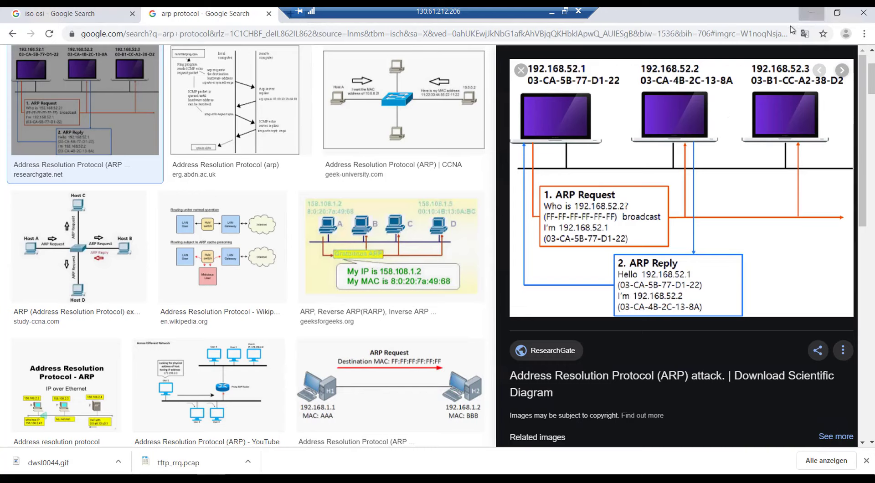
pyautogui.hotkey('alt', 'Tab')
pyautogui.moveTo(213, 44); pyautogui.dragTo(353, 112)
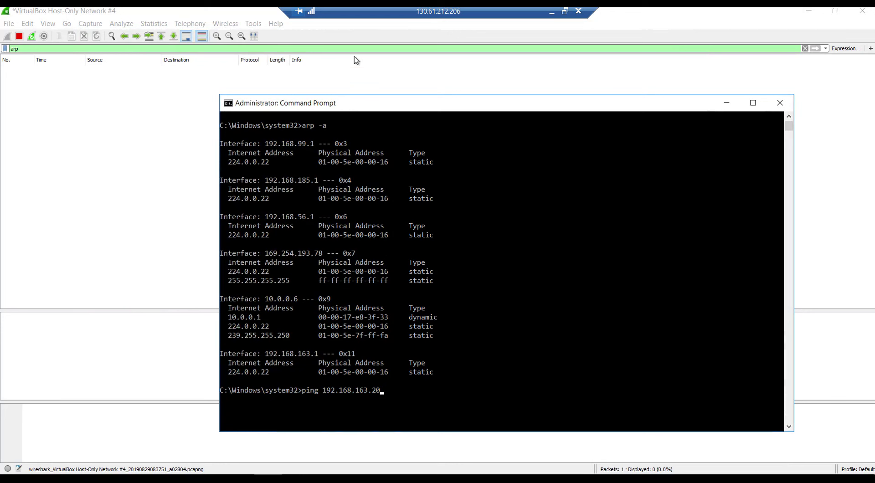
pyautogui.moveTo(343, 107); pyautogui.dragTo(400, 128)
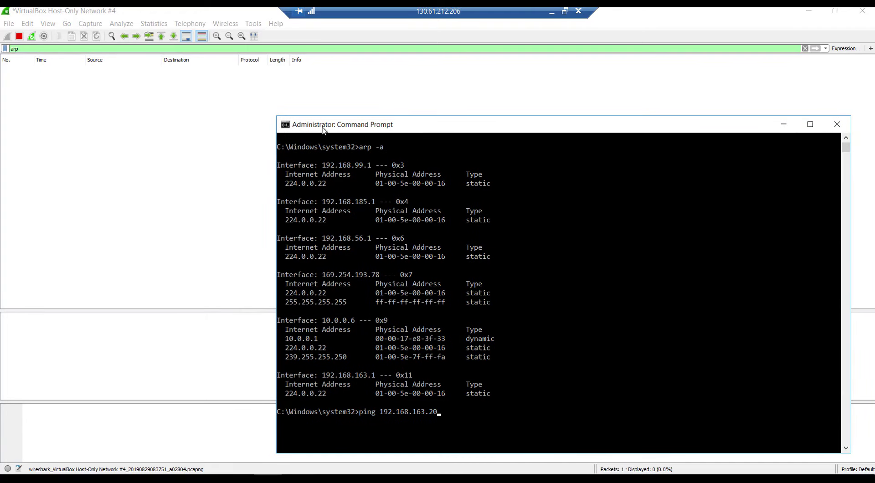
pyautogui.moveTo(323, 128); pyautogui.dragTo(319, 104)
# Run the ping and bring Wireshark forward to see the captured ARP packets
pyautogui.click(451, 390)
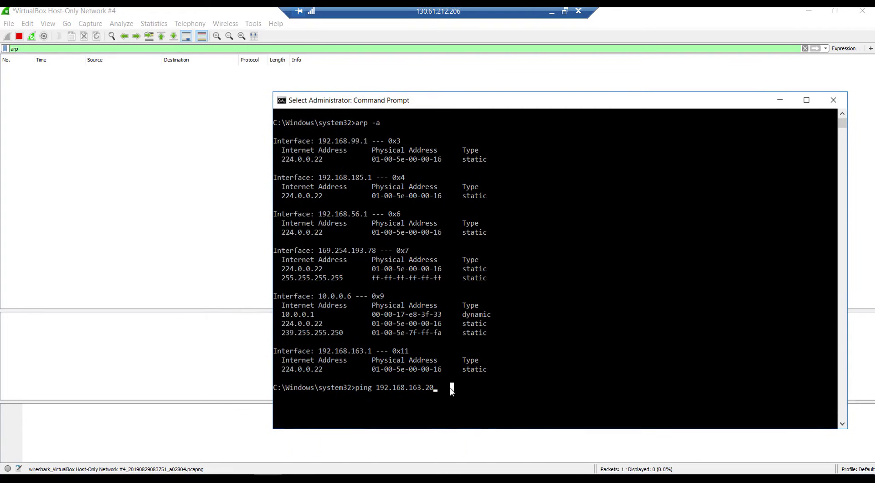
pyautogui.press('Escape')
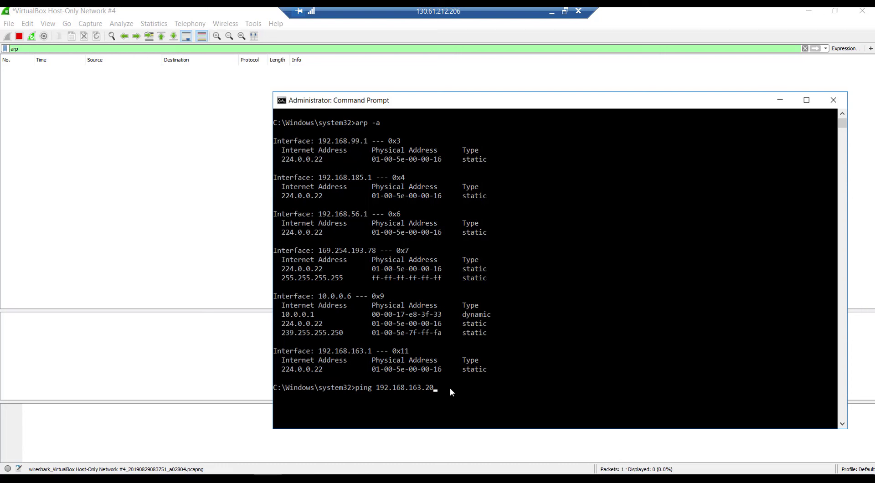
pyautogui.press('Return')
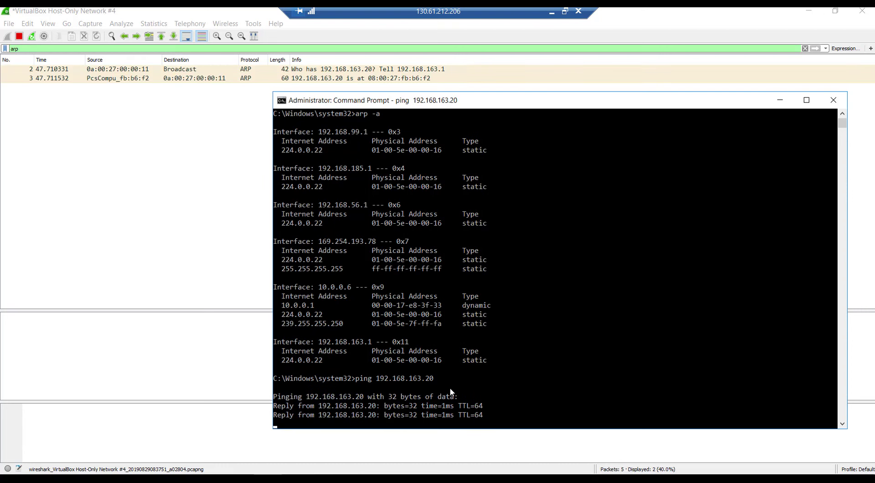
pyautogui.click(199, 208)
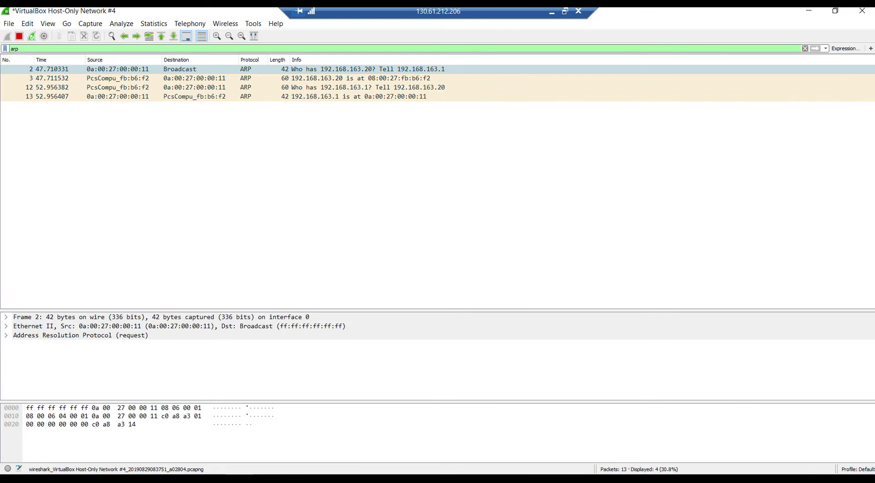
pyautogui.hotkey('alt', 'Tab')
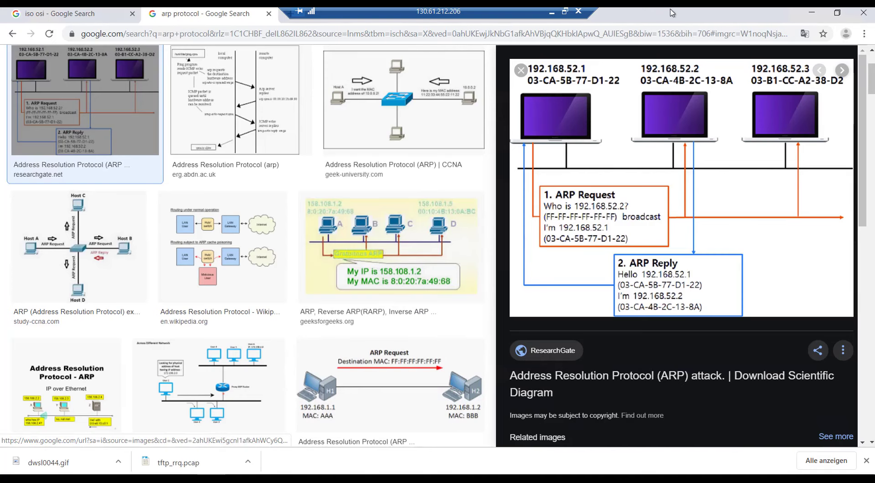
# Place the restored ARP diagram below Wireshark and open packet 2's ARP request in its own window
pyautogui.doubleClick(674, 12)
pyautogui.moveTo(599, 65); pyautogui.dragTo(428, 133)
pyautogui.click(176, 70)
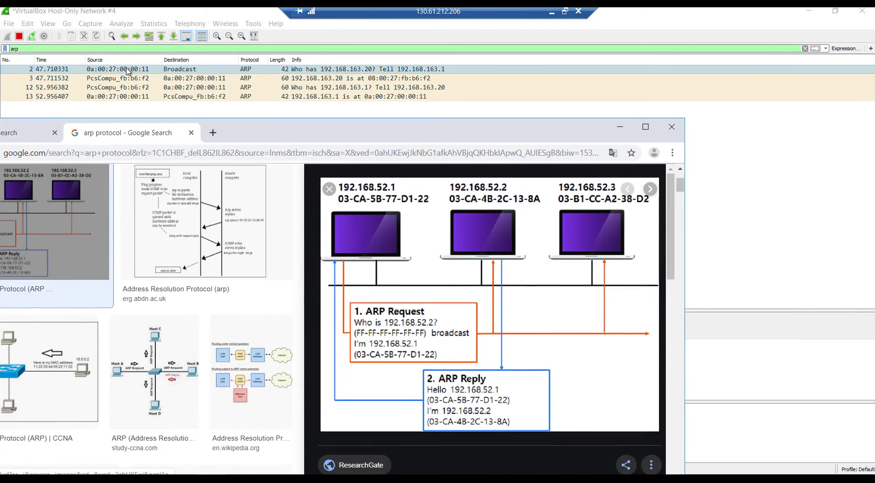
pyautogui.doubleClick(127, 71)
pyautogui.click(121, 122)
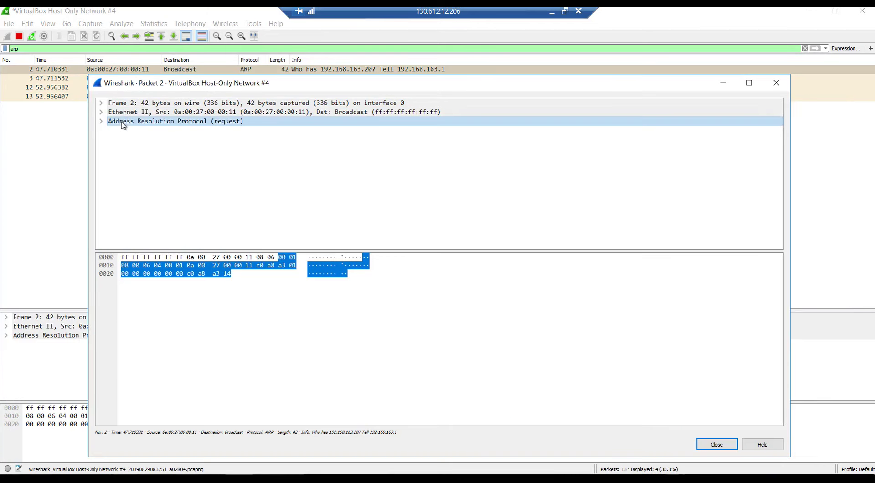
# Close the packet 2 window, compare with the diagram, and select packet 3, the ARP reply
pyautogui.click(776, 84)
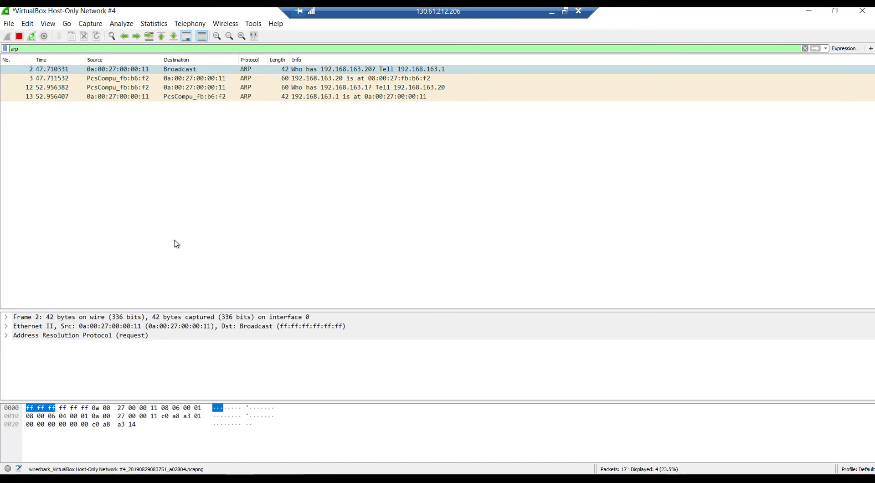
pyautogui.hotkey('alt', 'Tab')
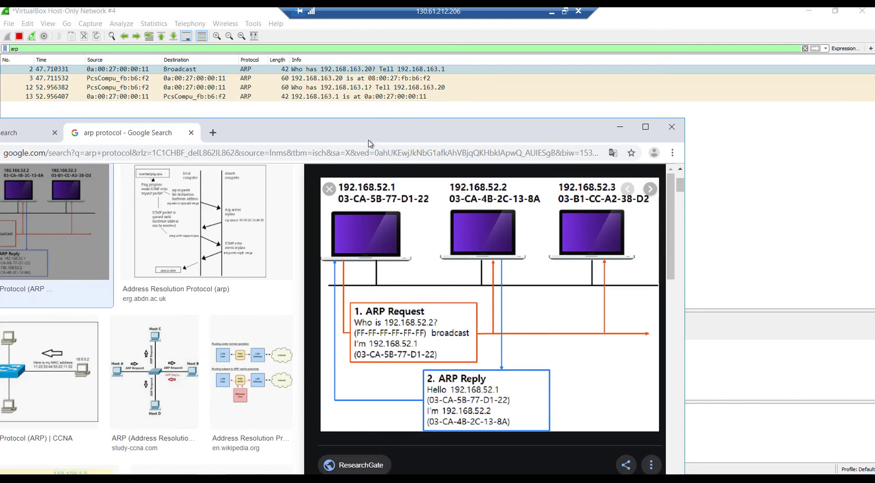
pyautogui.click(310, 70)
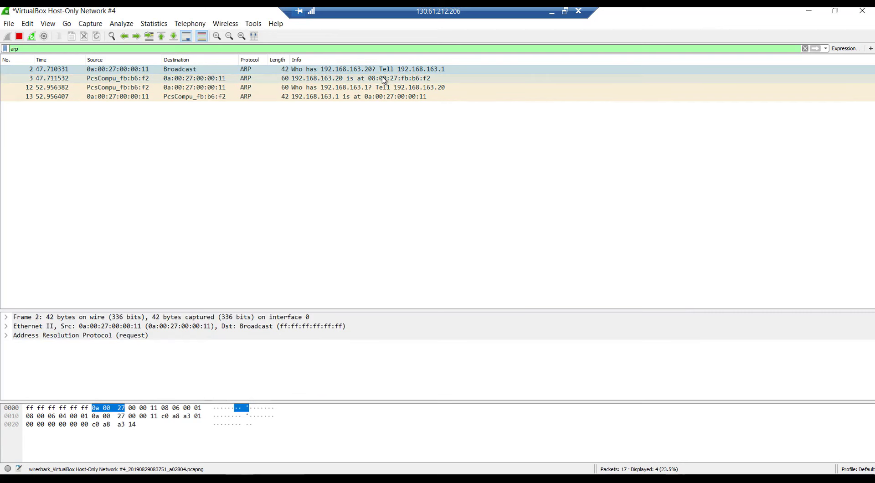
pyautogui.click(216, 80)
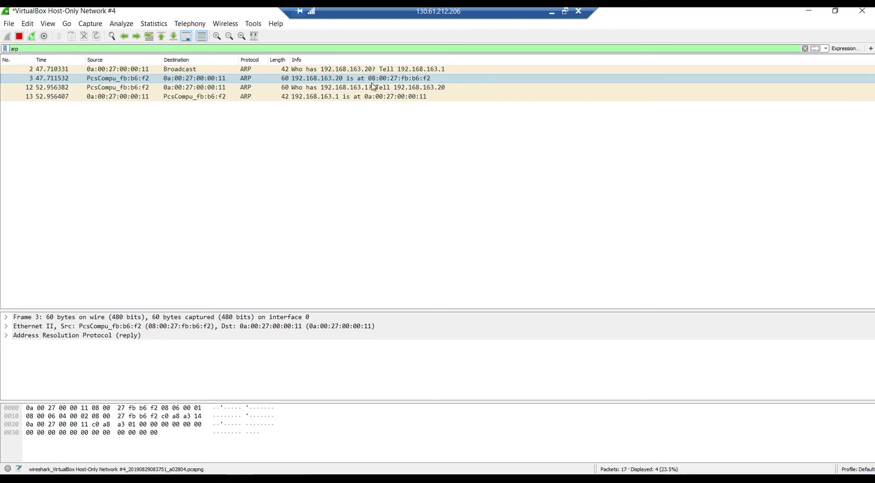
pyautogui.hotkey('alt', 'Tab')
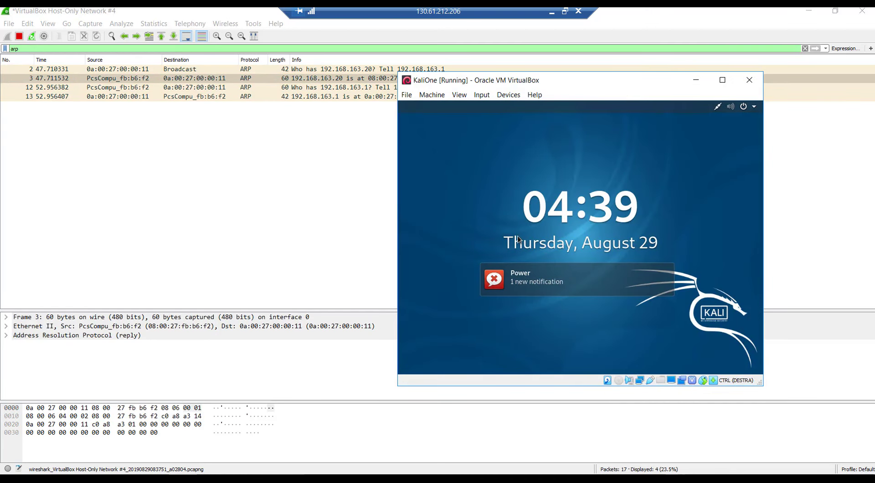
# Unlock the Kali VM and highlight its MAC address 08:00:27:fb:b6:f2 in the ifconfig output
pyautogui.moveTo(479, 82); pyautogui.dragTo(534, 114)
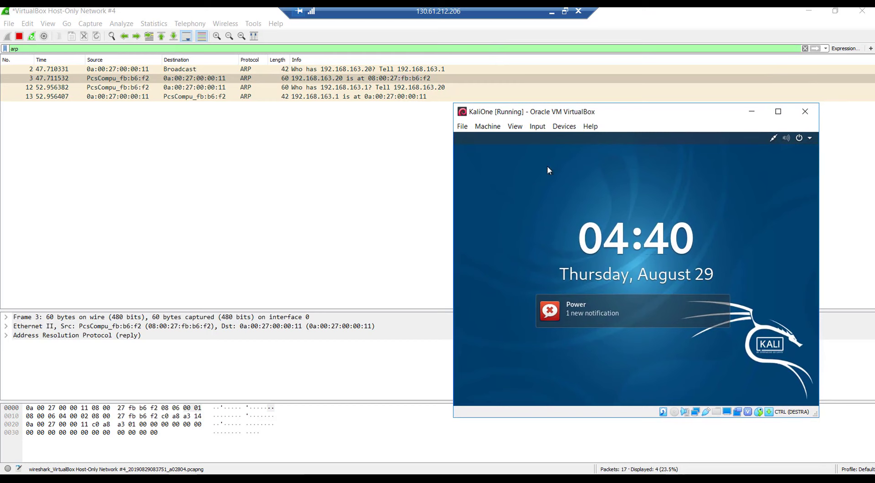
pyautogui.click(549, 244)
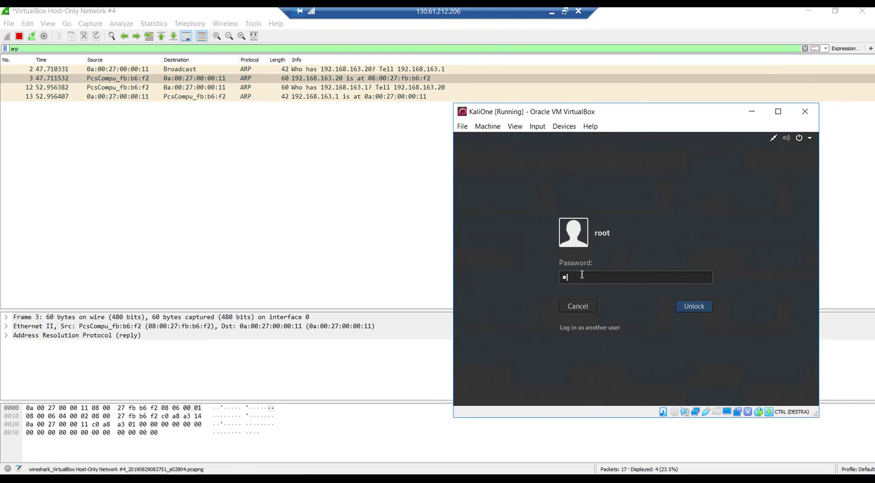
pyautogui.press('Return')
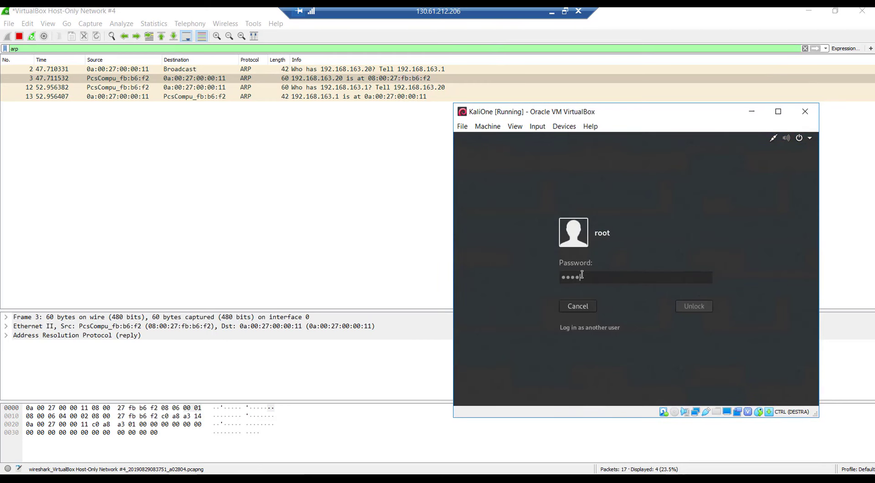
pyautogui.press('Return')
pyautogui.press('Return')
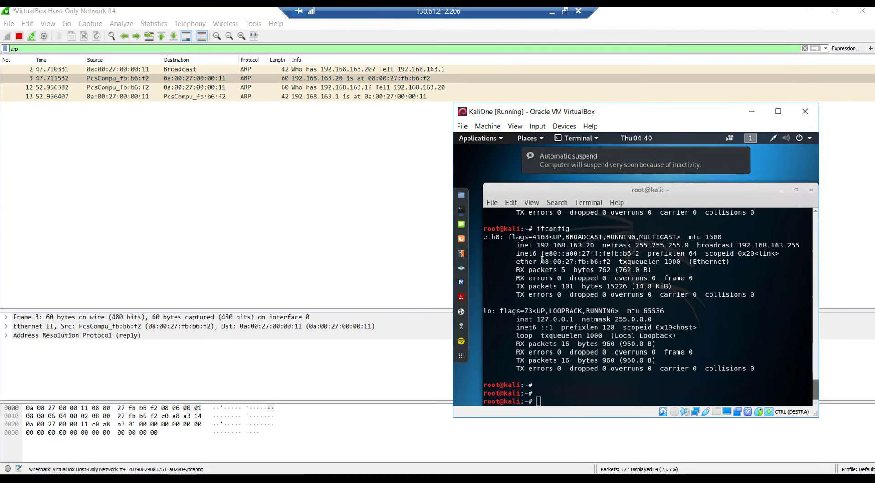
pyautogui.moveTo(541, 261); pyautogui.dragTo(607, 260)
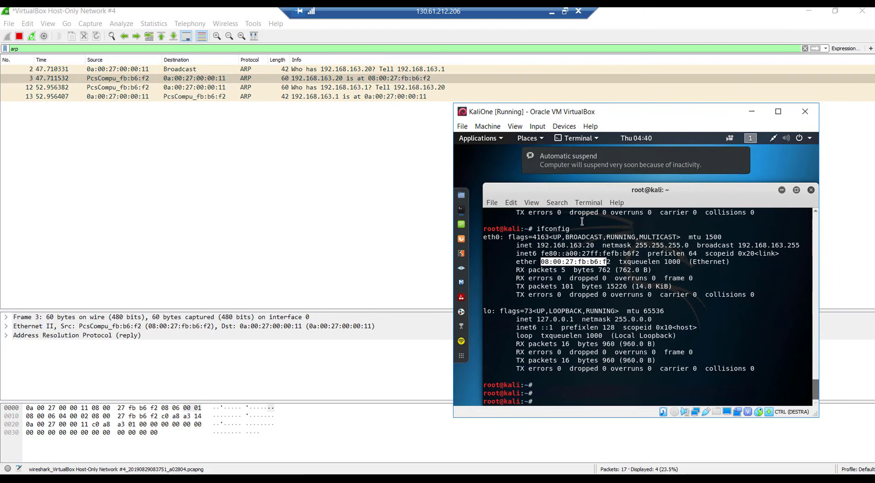
pyautogui.moveTo(614, 261); pyautogui.dragTo(541, 262)
# Open the broadcast ARP request, packet 2, in its own window and expand its Frame details
pyautogui.click(184, 70)
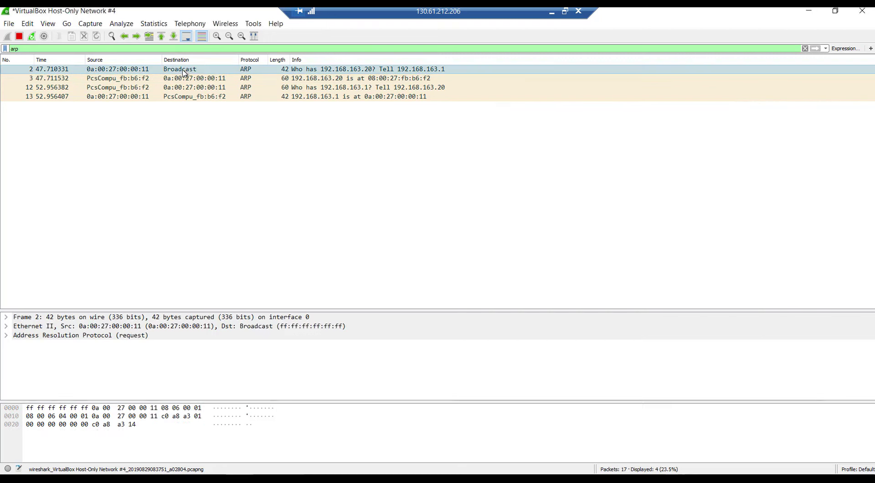
pyautogui.doubleClick(183, 71)
pyautogui.moveTo(174, 100); pyautogui.dragTo(171, 78)
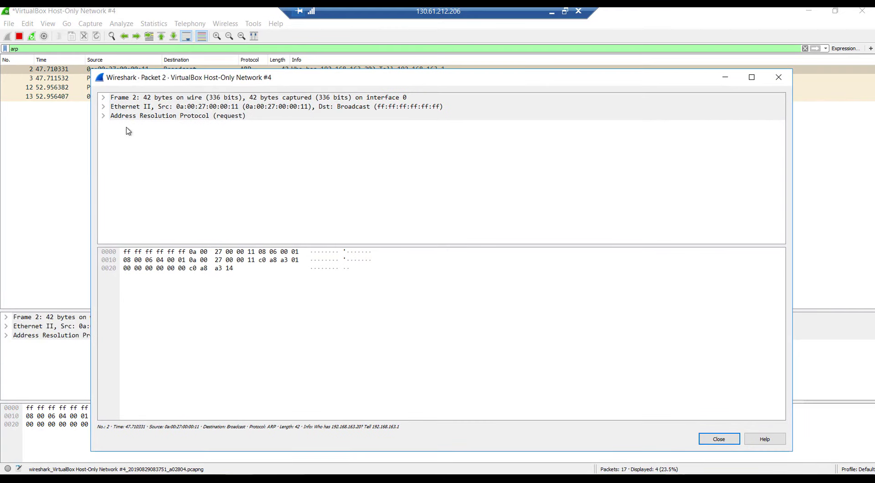
pyautogui.click(104, 98)
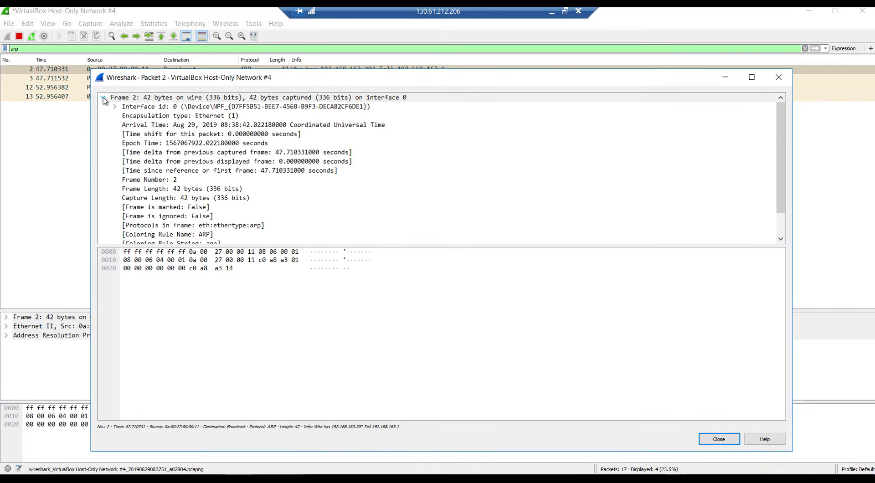
pyautogui.click(104, 98)
pyautogui.click(104, 98)
pyautogui.scroll(-1, 132, 169)
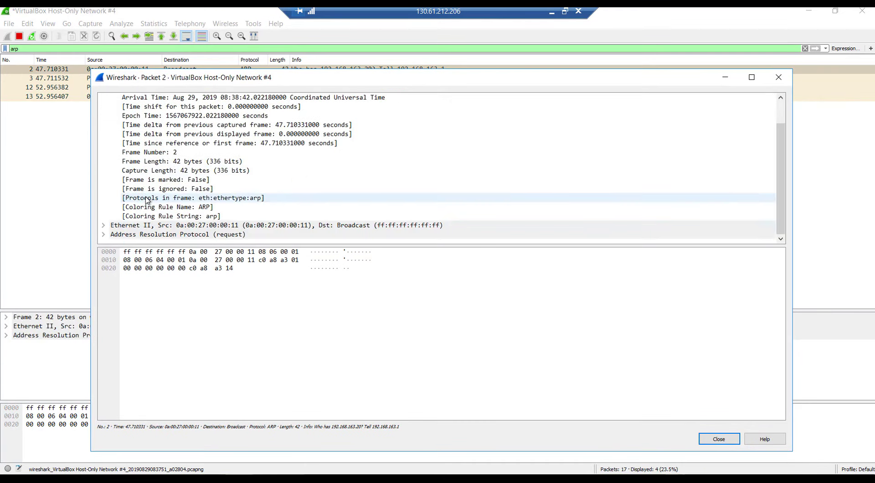
# Inspect the Ethernet II destination, EtherType and source MAC fields and the target IP bytes
pyautogui.click(103, 225)
pyautogui.scroll(-1, 228, 195)
pyautogui.click(160, 207)
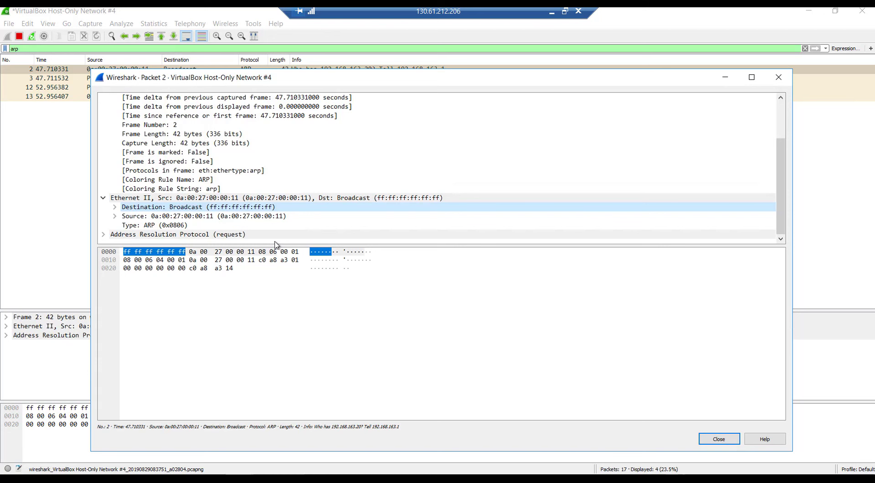
pyautogui.click(219, 226)
pyautogui.click(208, 220)
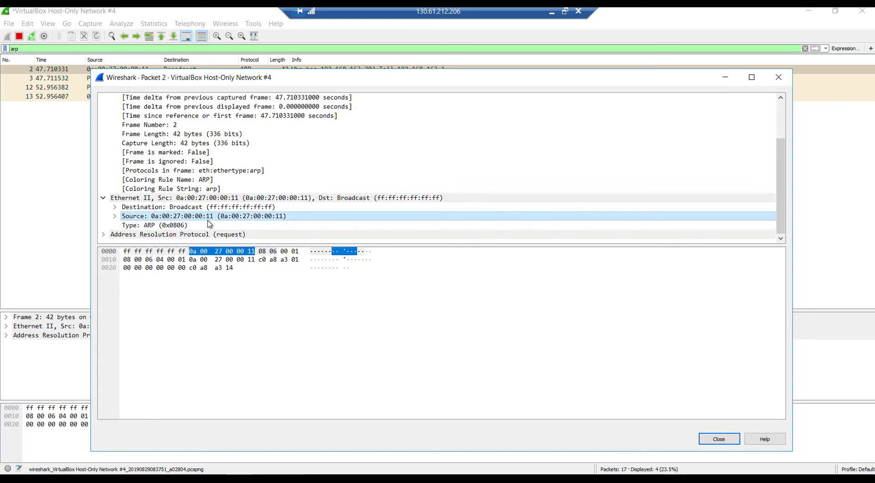
pyautogui.click(214, 268)
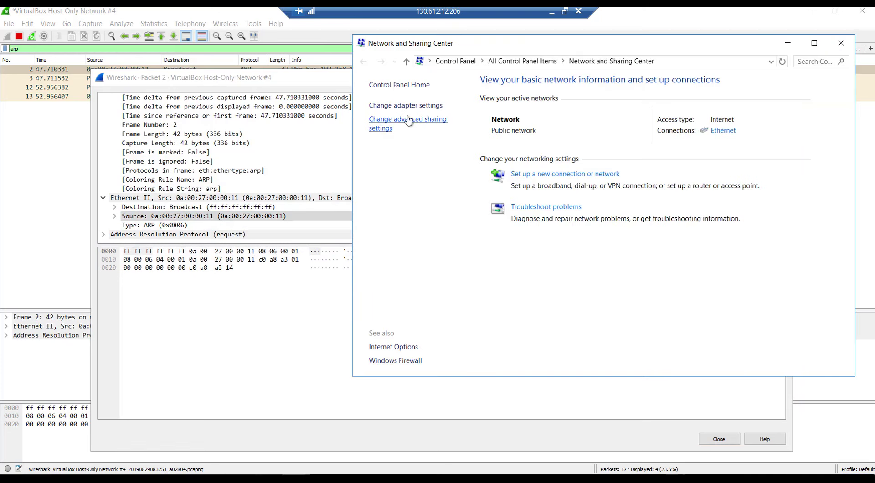
# Check the VirtualBox Host-Only Network #4 adapter in the network connections list
pyautogui.click(405, 105)
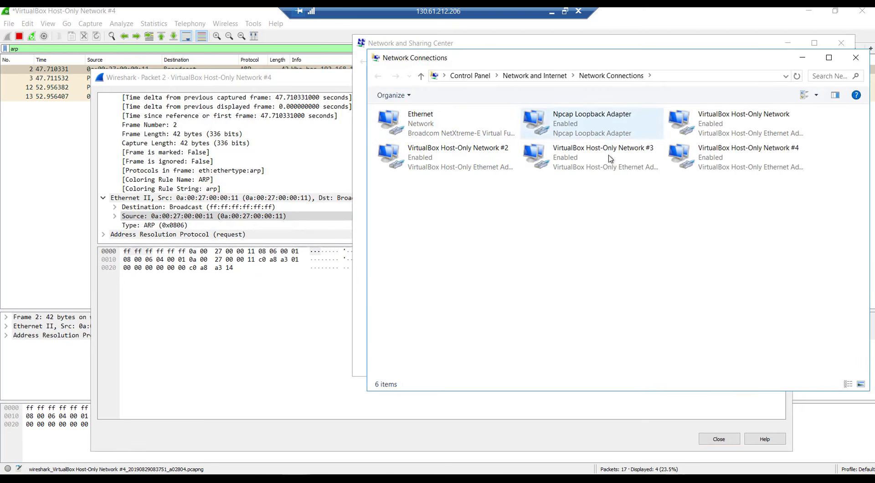
pyautogui.click(713, 162)
pyautogui.hotkey('alt', 'F4')
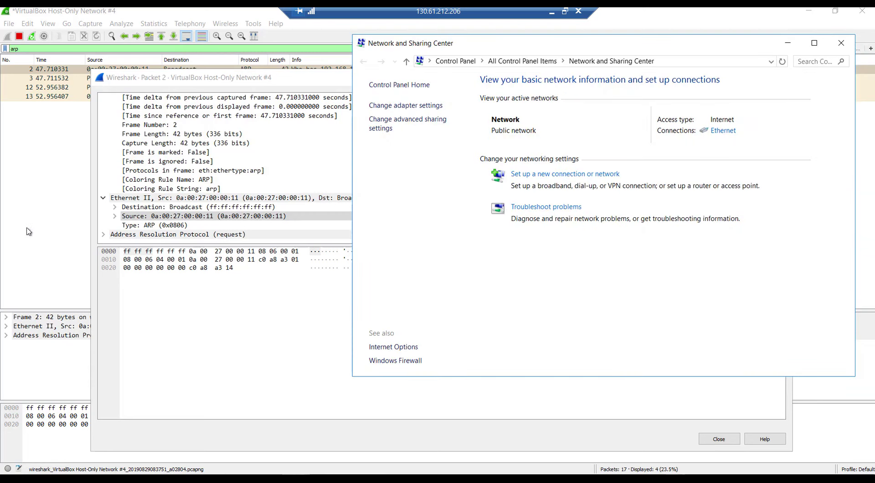
pyautogui.click(134, 225)
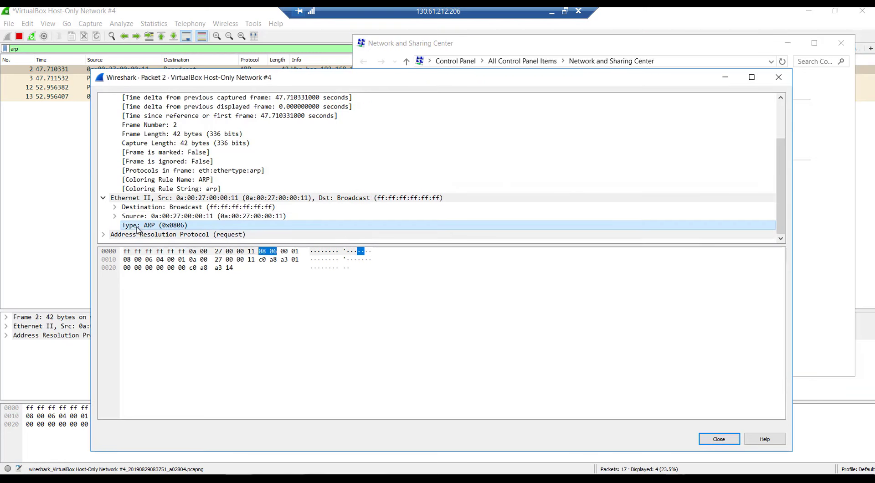
# Expand the ARP request to show sender IP 192.168.163.1 and target IP 192.168.163.20
pyautogui.click(103, 234)
pyautogui.click(207, 155)
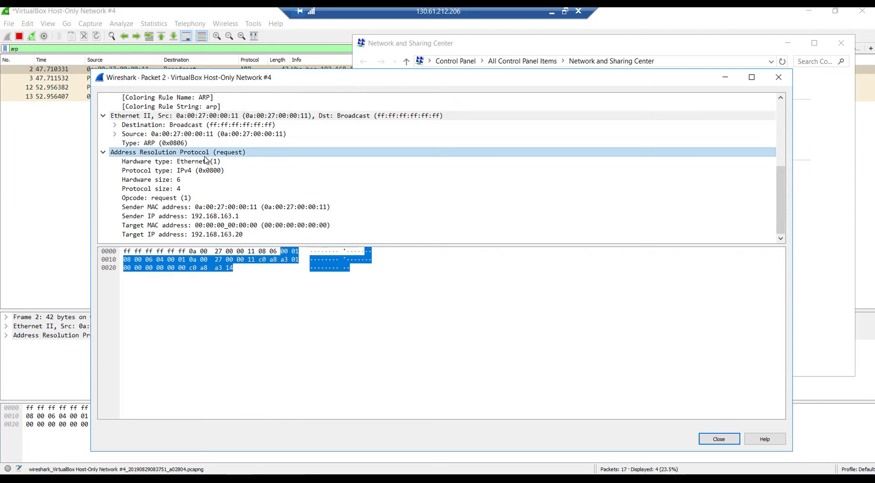
pyautogui.click(226, 218)
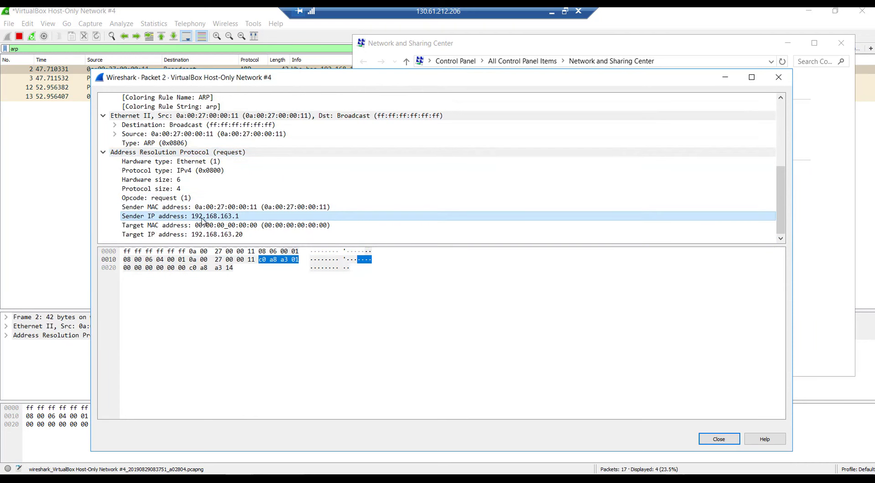
pyautogui.click(245, 234)
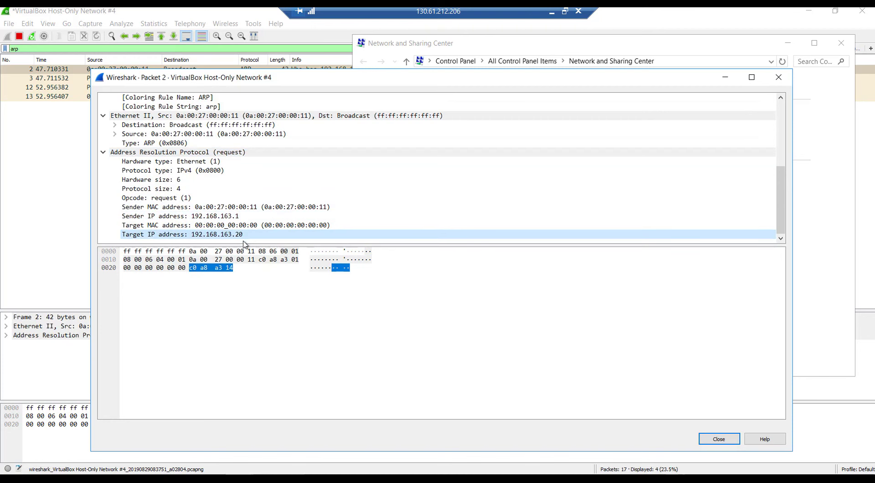
pyautogui.click(21, 178)
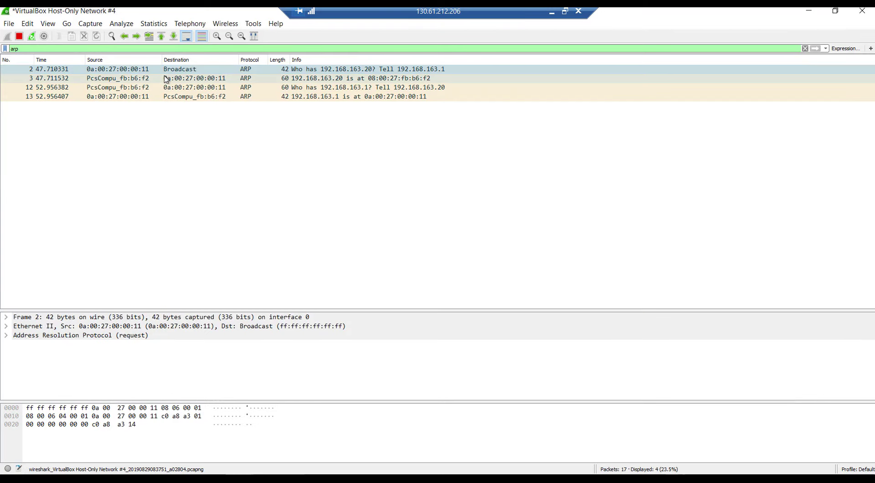
# Open packet 3 in its own window, collapse Frame, and inspect the destination MAC address
pyautogui.doubleClick(166, 79)
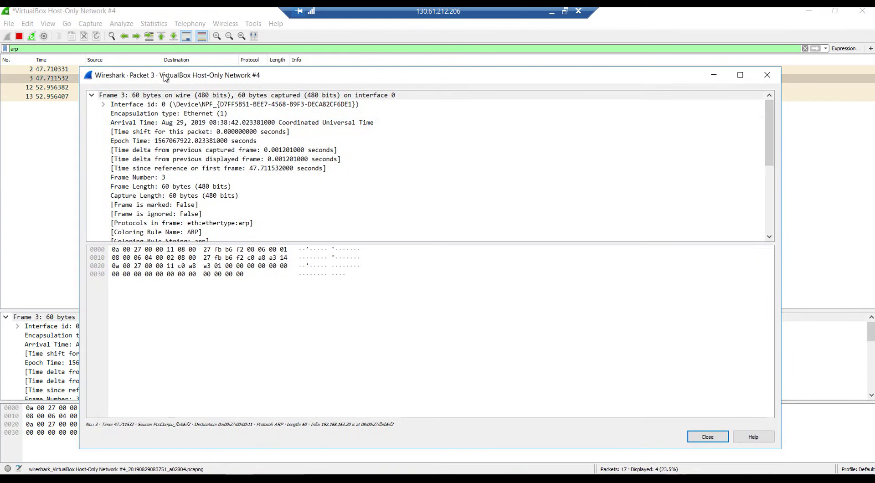
pyautogui.scroll(-3, 114, 205)
pyautogui.scroll(3, 114, 205)
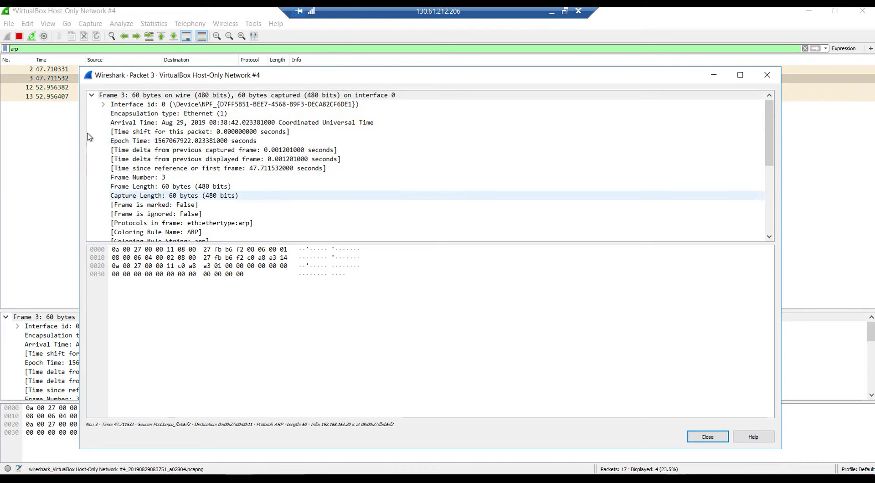
pyautogui.click(91, 95)
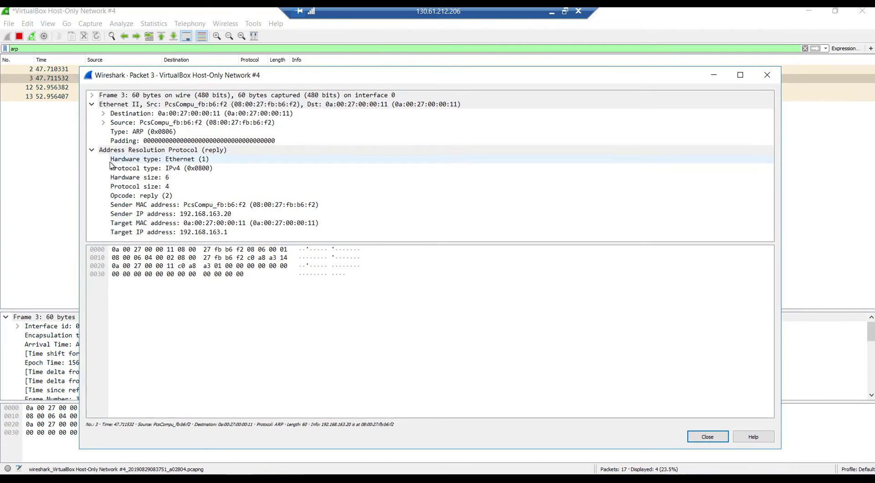
pyautogui.click(156, 115)
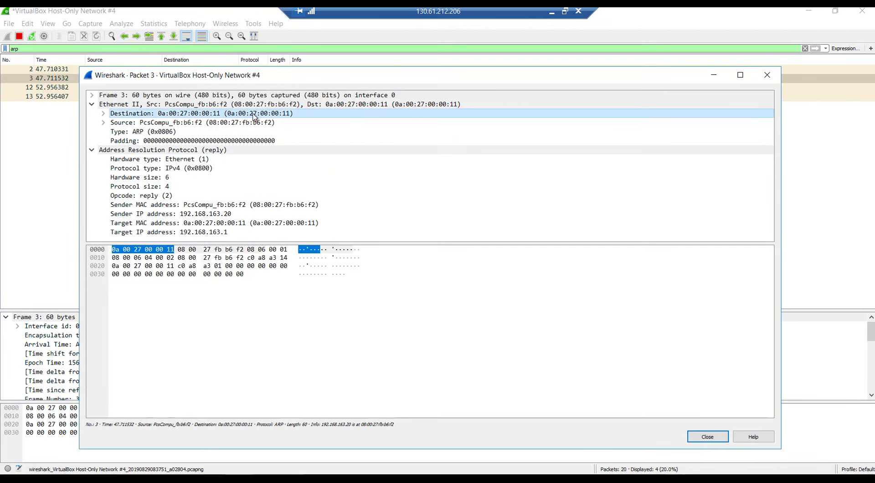
# Review the ARP reply's sender IP, target MAC, target IP and sender MAC, then close the window
pyautogui.click(210, 150)
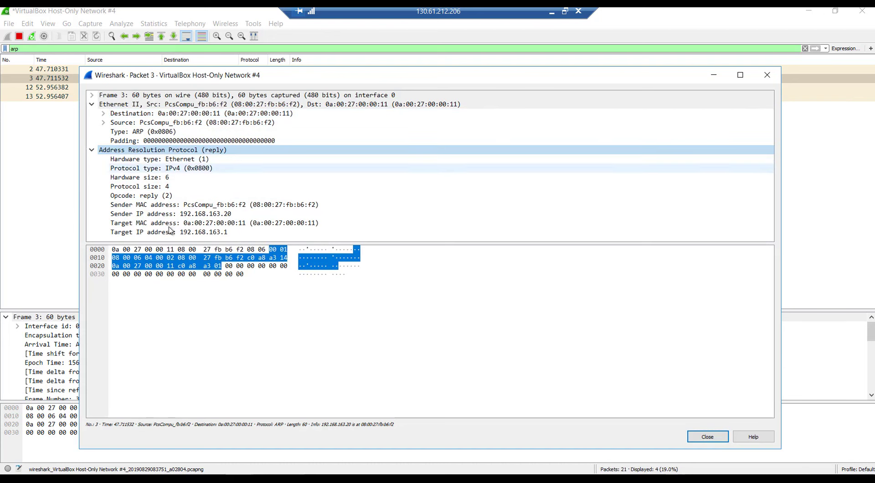
pyautogui.click(225, 214)
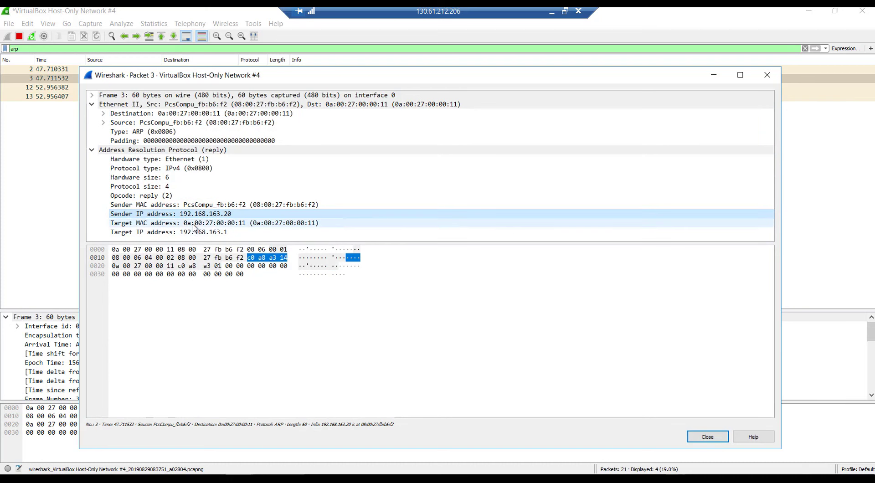
pyautogui.click(255, 223)
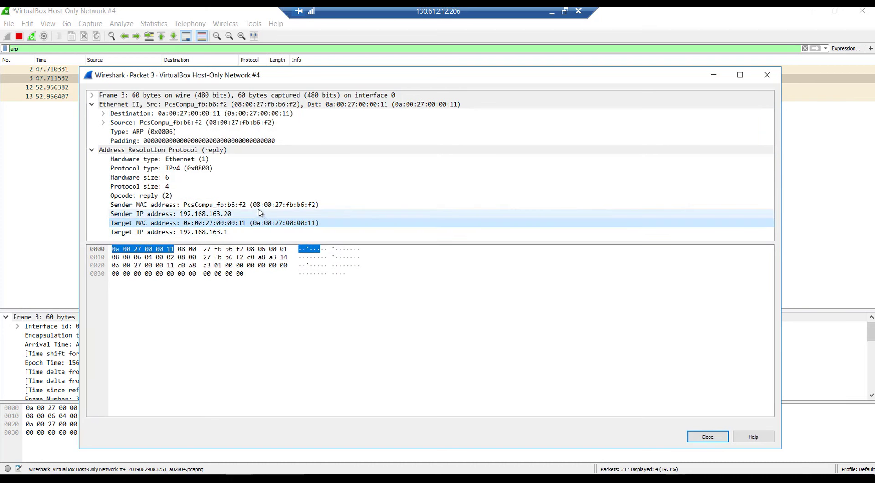
pyautogui.click(235, 232)
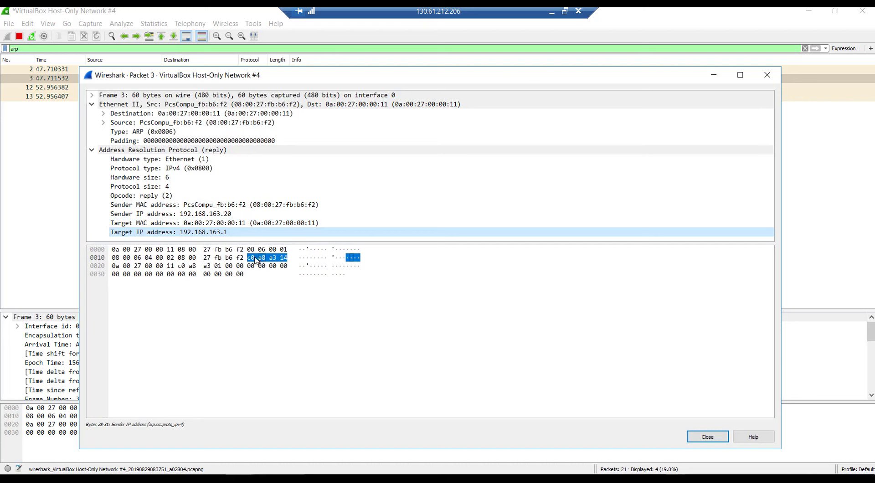
pyautogui.click(333, 262)
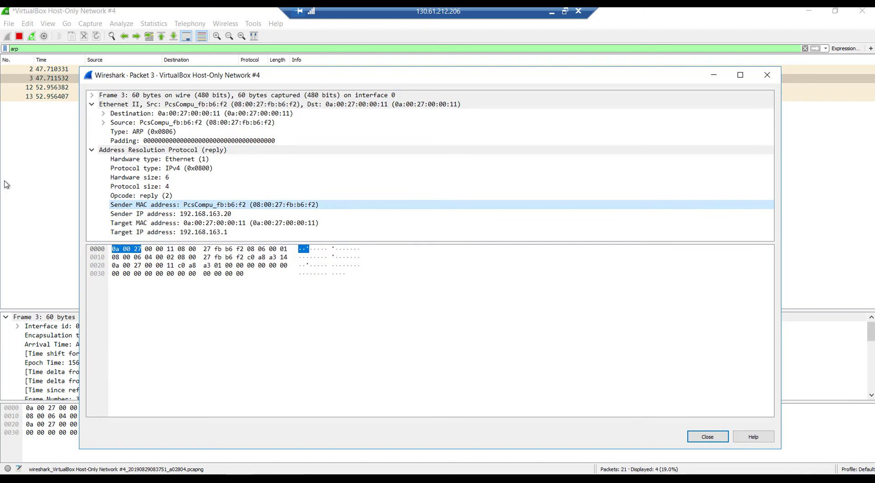
pyautogui.click(762, 76)
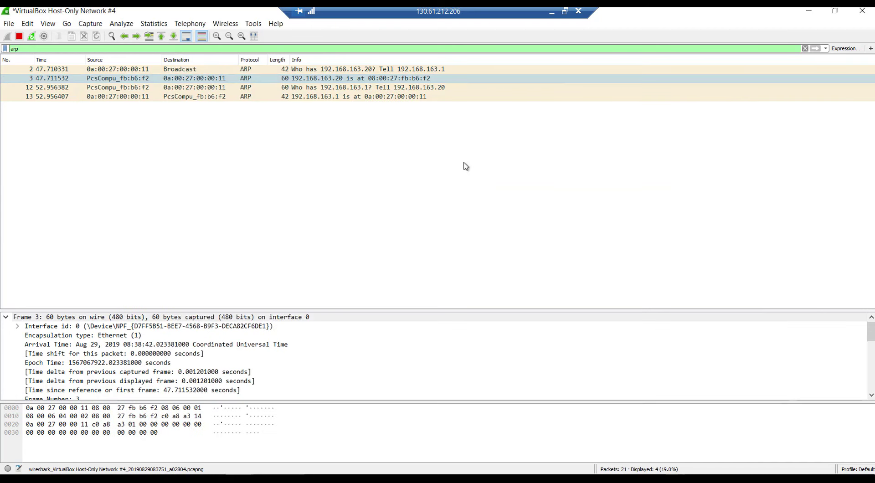
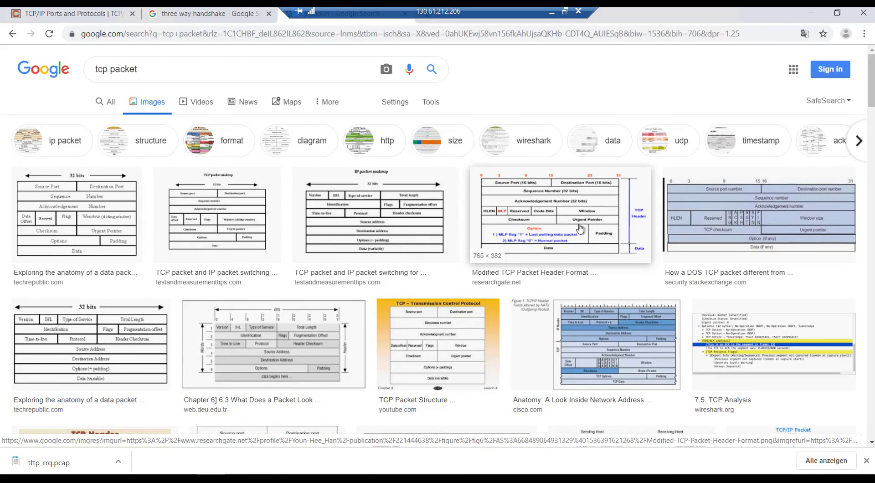
# Preview the enlarged TCP/IP Packet diagram, check the handshake results tab, then start a new tab
pyautogui.scroll(-2, 580, 229)
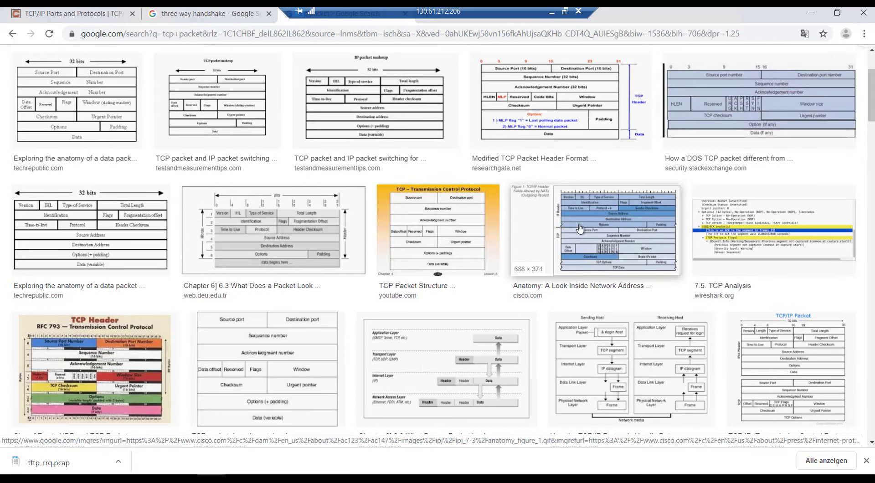
pyautogui.click(794, 340)
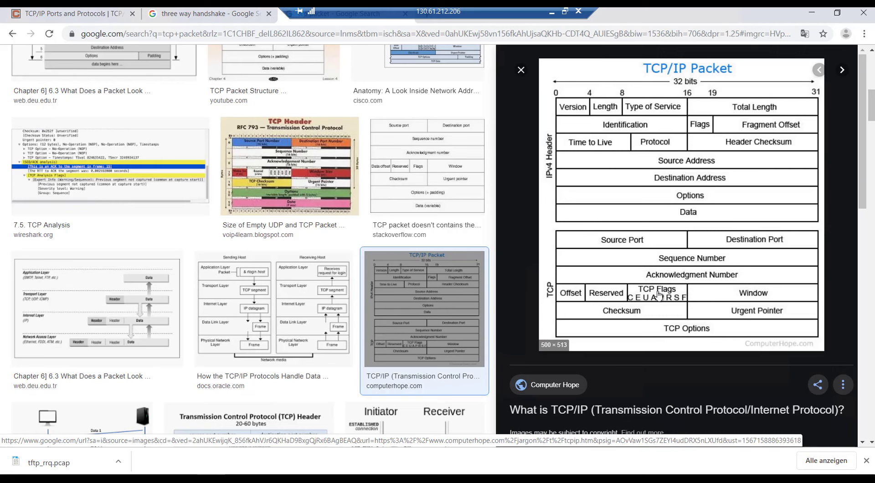
pyautogui.hotkey('ctrl', 'shift', 'Tab')
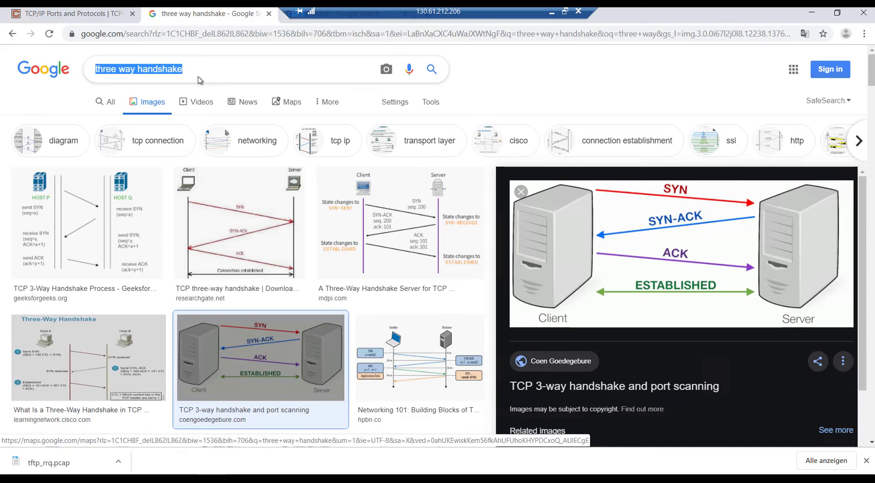
pyautogui.click(292, 20)
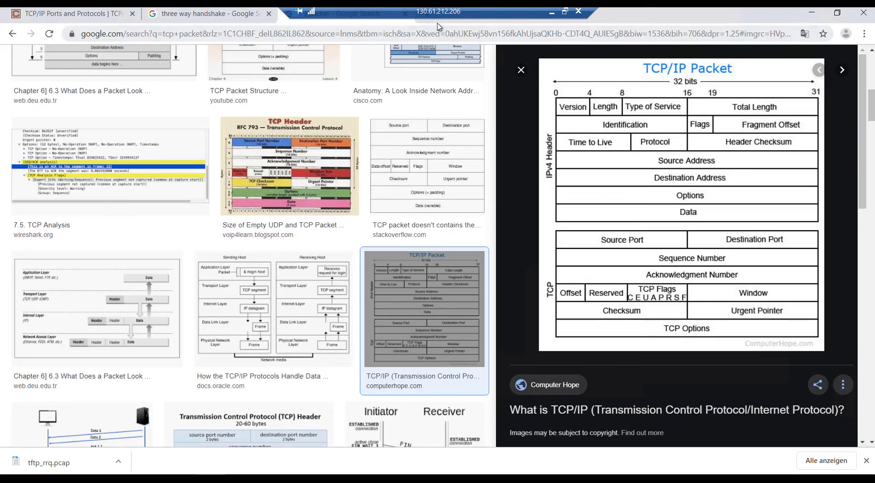
pyautogui.hotkey('ctrl', 't')
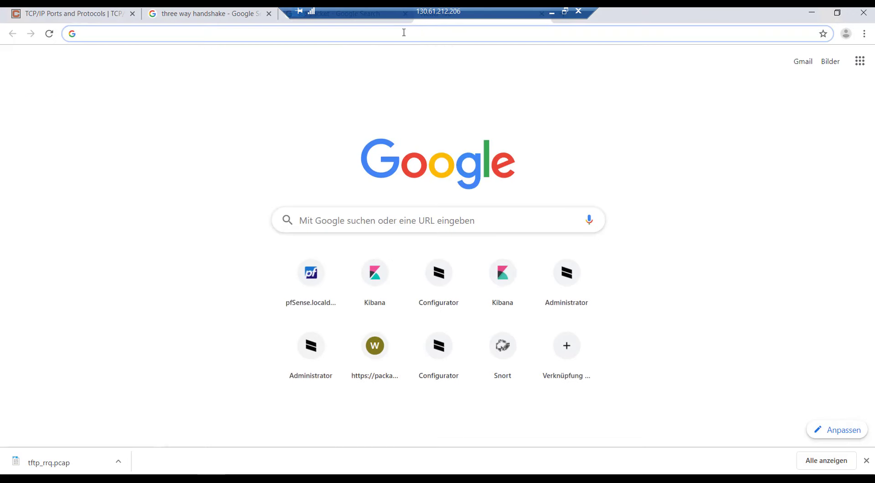
# Search Google Images for 'tcp flag', preview the NetFlow TCP flags bit table, then minimize Chrome
pyautogui.write('tcp flag')
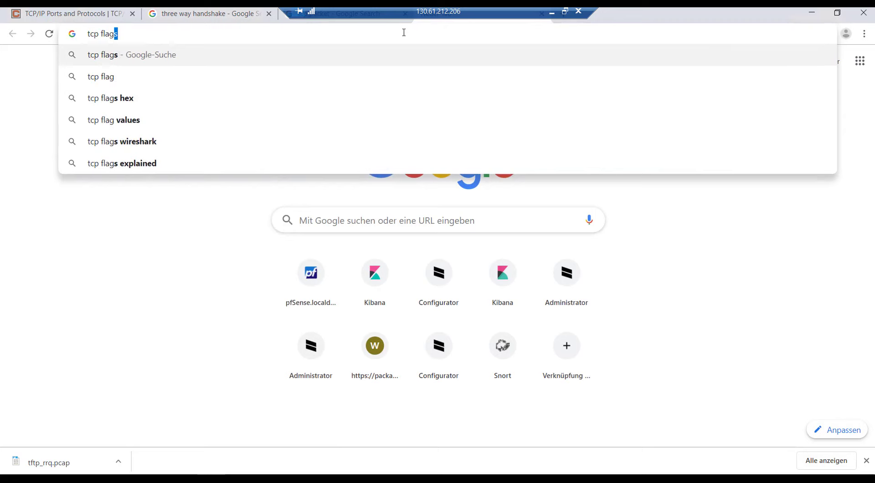
pyautogui.press('Return')
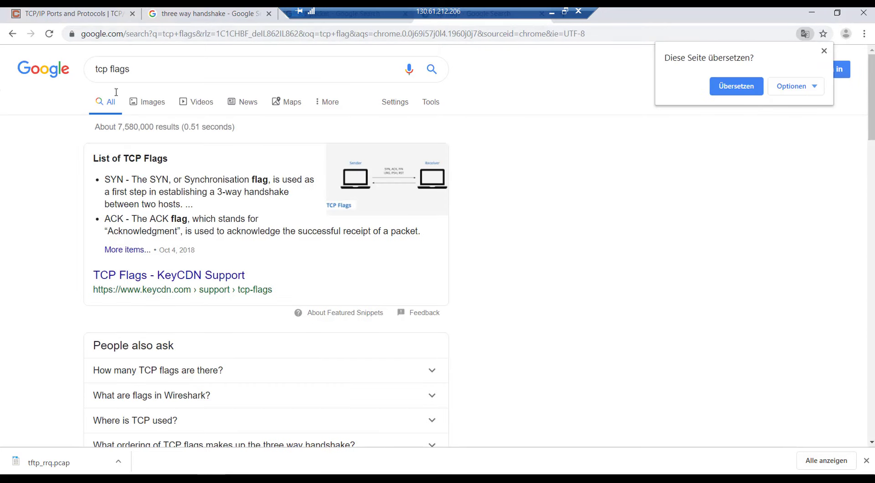
pyautogui.click(160, 107)
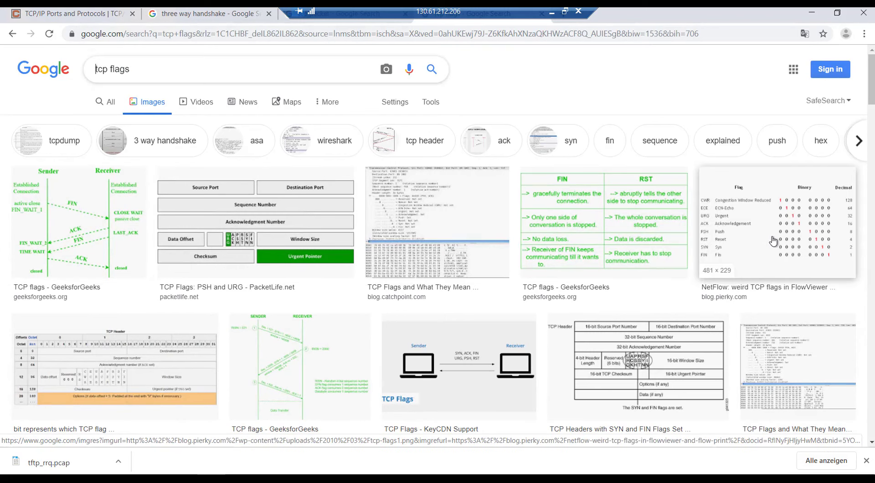
pyautogui.click(748, 234)
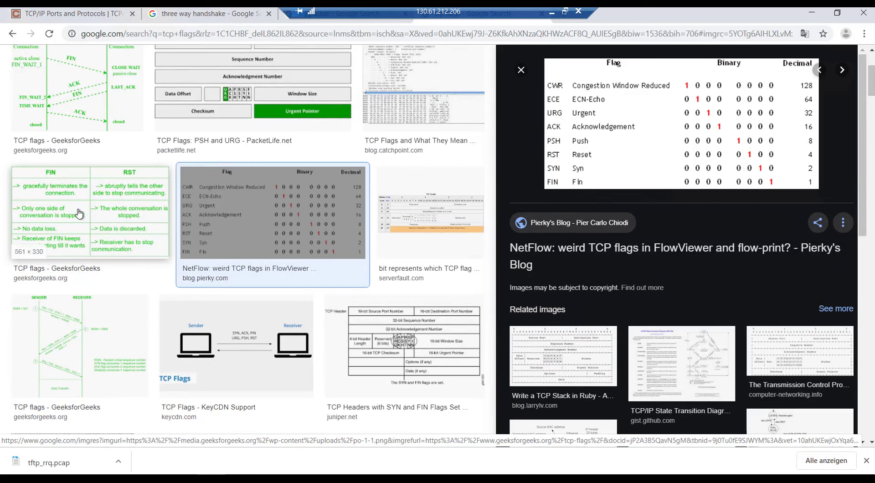
pyautogui.click(171, 19)
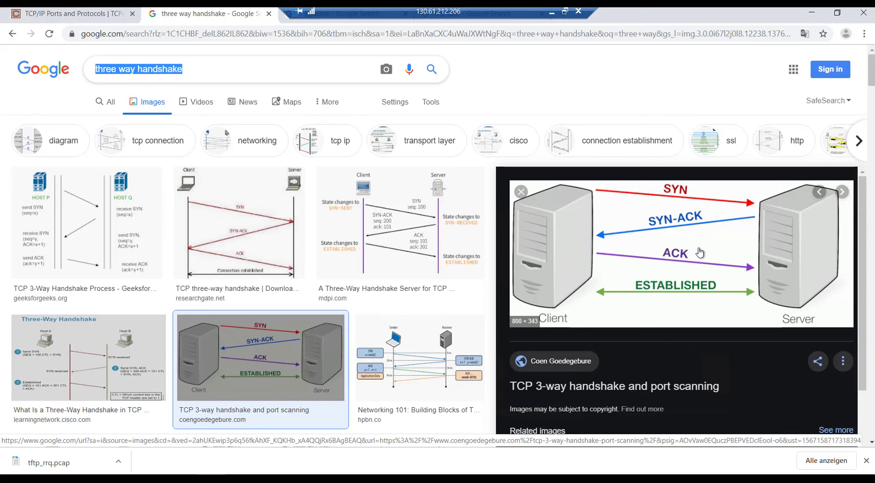
pyautogui.click(811, 15)
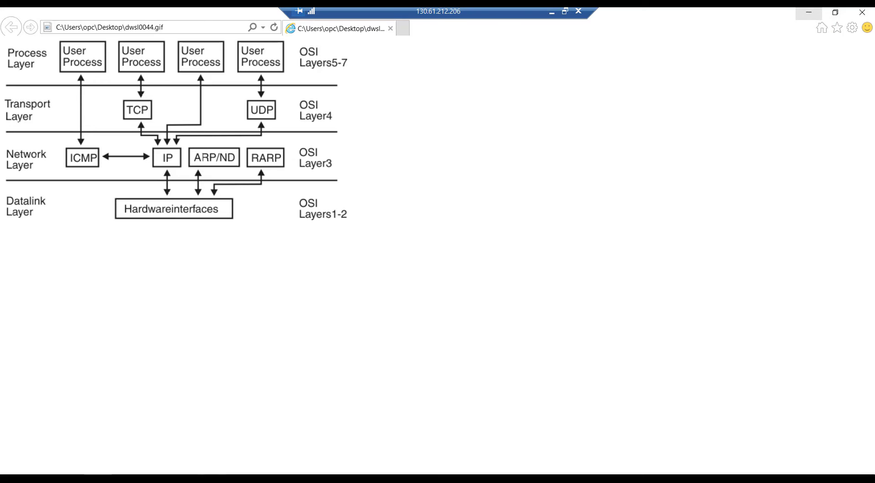
# Scroll Pearson's TCP/IP Ports and Protocols article up to its table header, then minimize both windows
pyautogui.hotkey('alt', 'Tab')
pyautogui.click(60, 8)
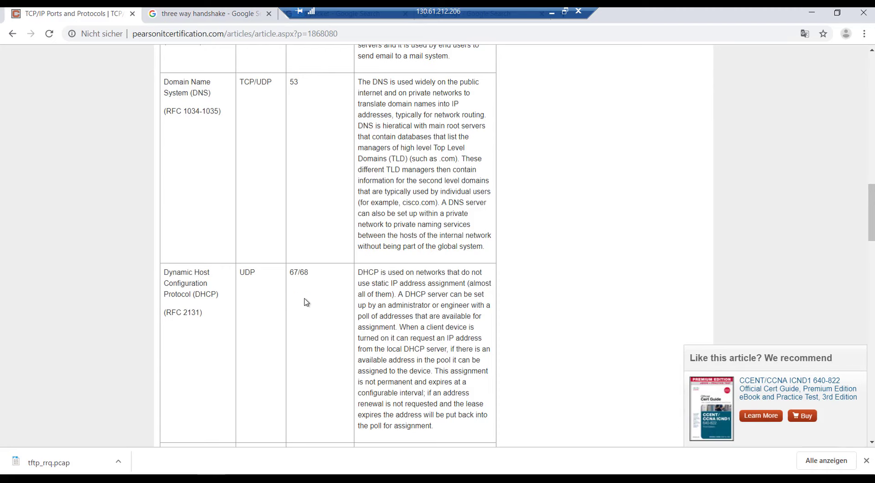
pyautogui.scroll(6, 302, 281)
pyautogui.scroll(3, 294, 264)
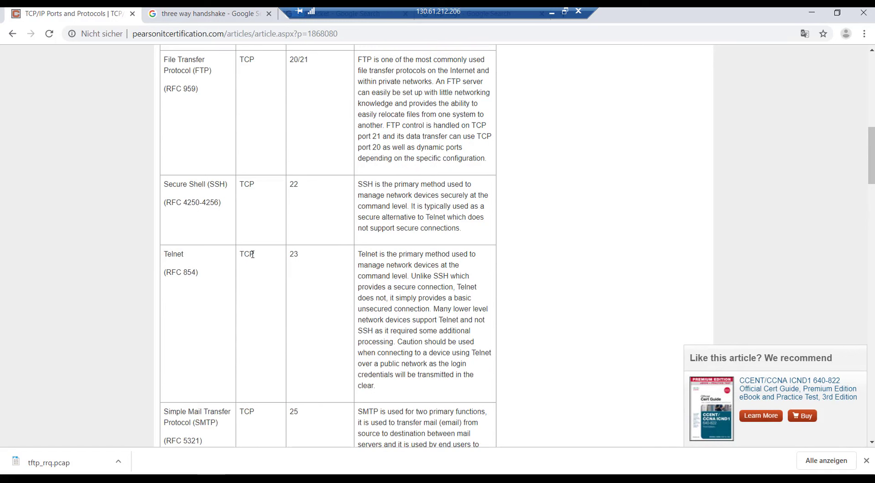
pyautogui.moveTo(240, 254); pyautogui.dragTo(272, 257)
pyautogui.moveTo(358, 254); pyautogui.dragTo(396, 253)
pyautogui.scroll(4, 385, 288)
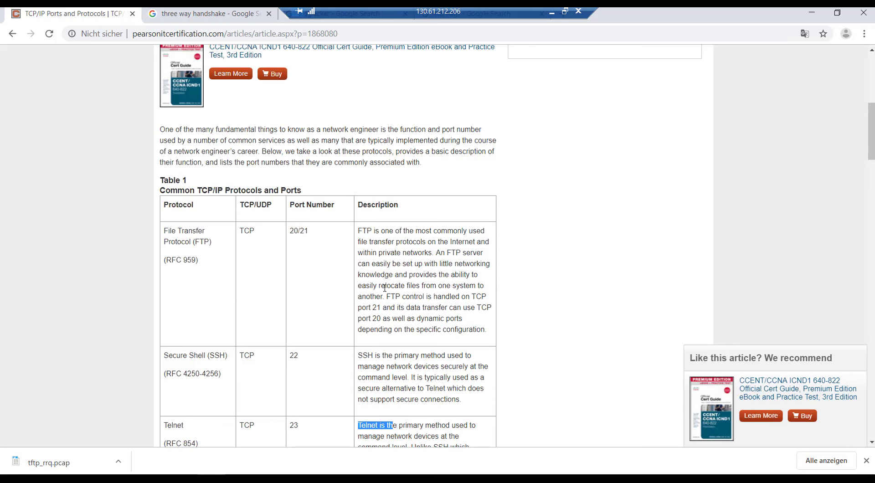
pyautogui.click(807, 17)
pyautogui.click(808, 18)
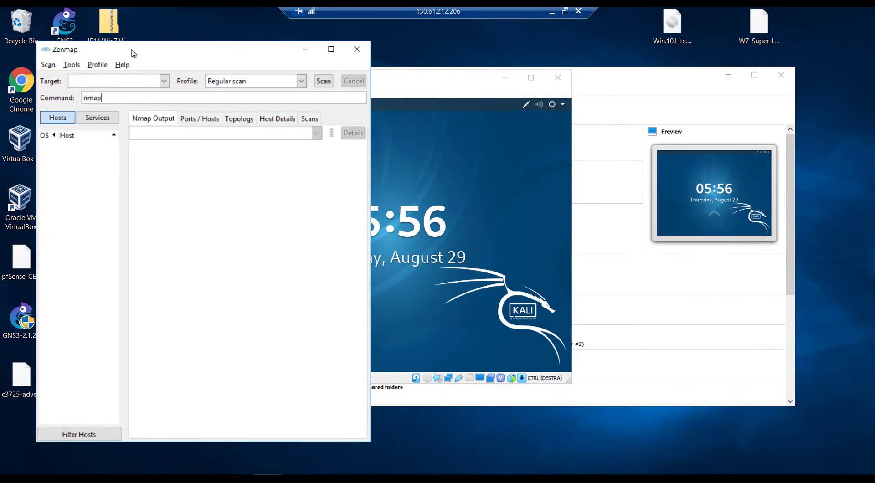
# Keep Zenmap's Regular scan profile and append -sT to the nmap command
pyautogui.moveTo(132, 51); pyautogui.dragTo(110, 40)
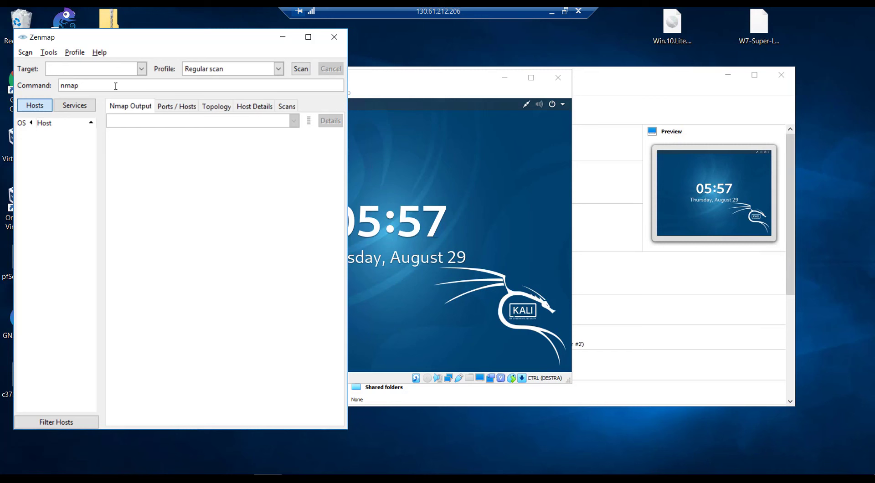
pyautogui.click(278, 69)
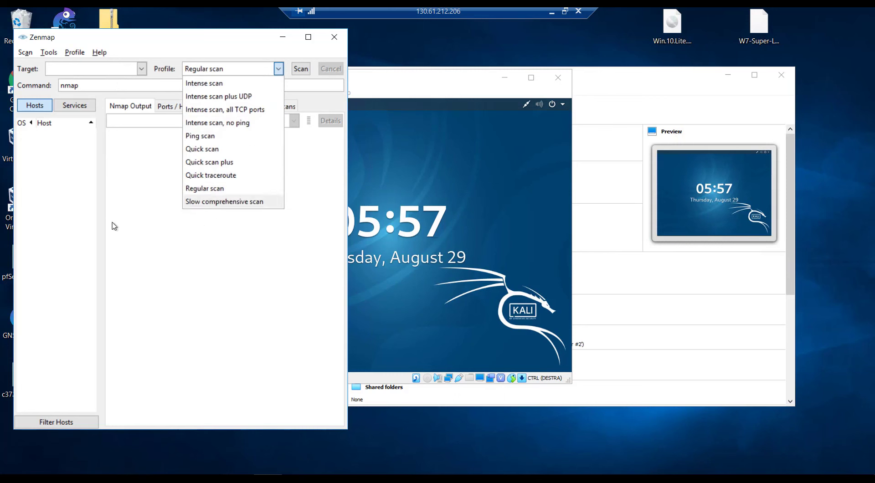
pyautogui.click(136, 211)
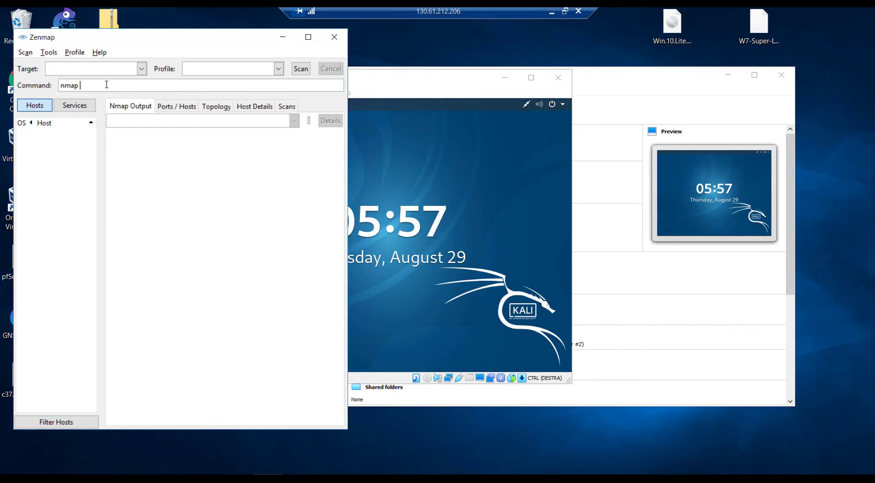
pyautogui.write('-sT')
# Bring the KaliOne VM window forward, shift it right, and wake its lock screen
pyautogui.click(484, 195)
pyautogui.moveTo(422, 82); pyautogui.dragTo(556, 76)
pyautogui.click(550, 227)
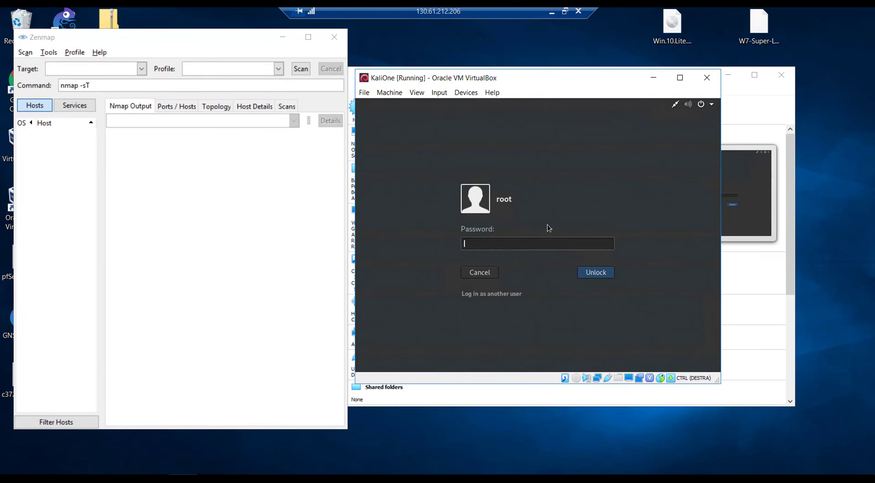
# Unlock Kali with the root password, run ifconfig, and select eth0's address 192.168.185.6
pyautogui.write('toor')
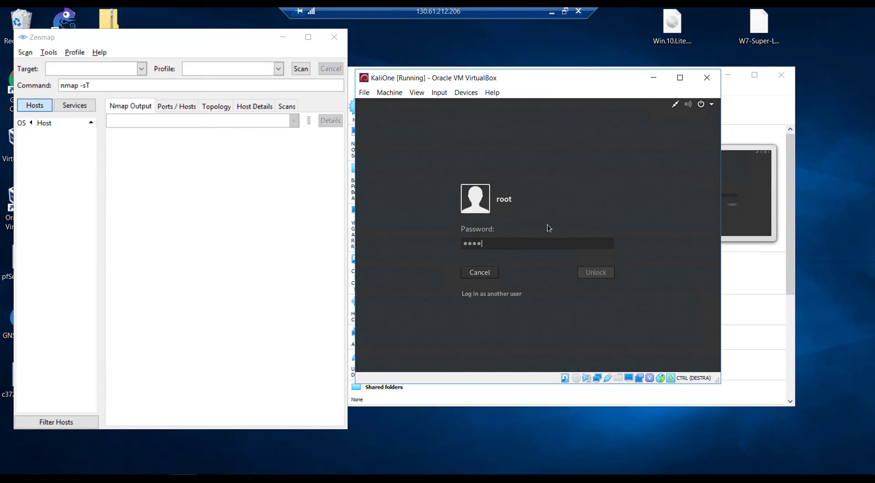
pyautogui.press('Return')
pyautogui.press('Return')
pyautogui.press('Return')
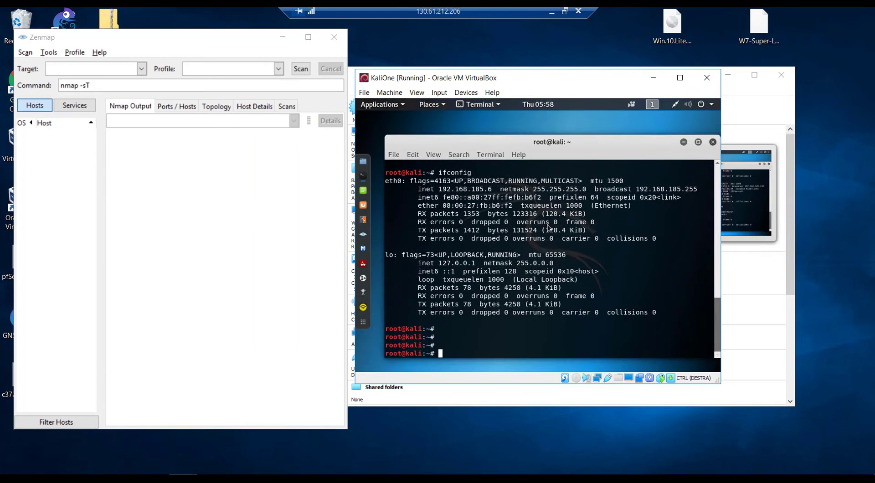
pyautogui.write('ifcon')
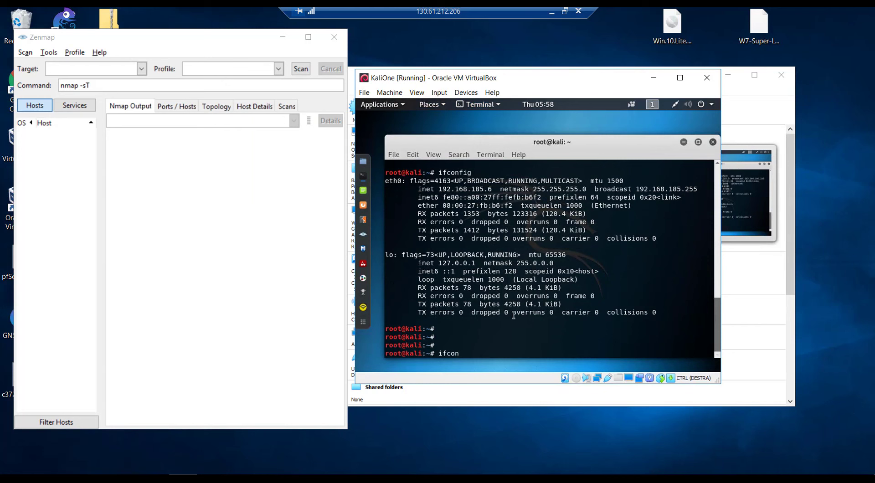
pyautogui.write('fig')
pyautogui.press('Return')
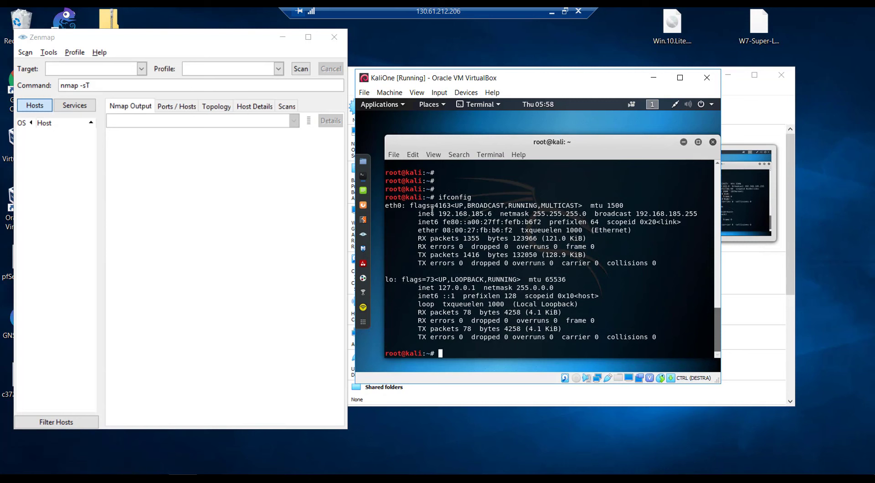
pyautogui.doubleClick(470, 213)
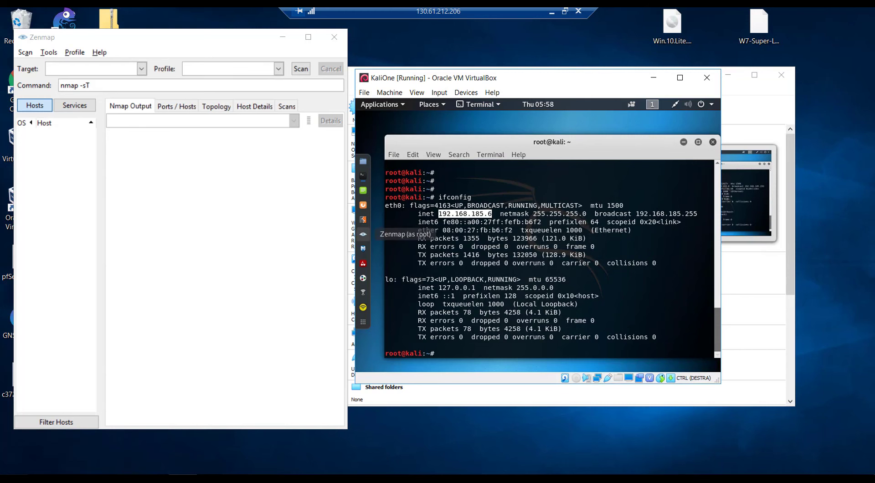
pyautogui.hotkey('alt', 'Tab')
pyautogui.click(132, 236)
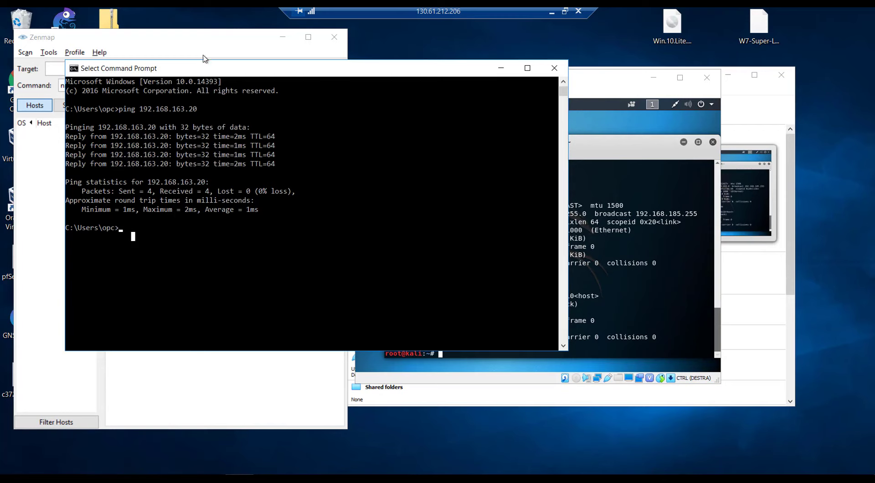
pyautogui.moveTo(208, 74); pyautogui.dragTo(212, 87)
pyautogui.moveTo(277, 83); pyautogui.dragTo(289, 314)
pyautogui.moveTo(290, 345); pyautogui.dragTo(388, 250)
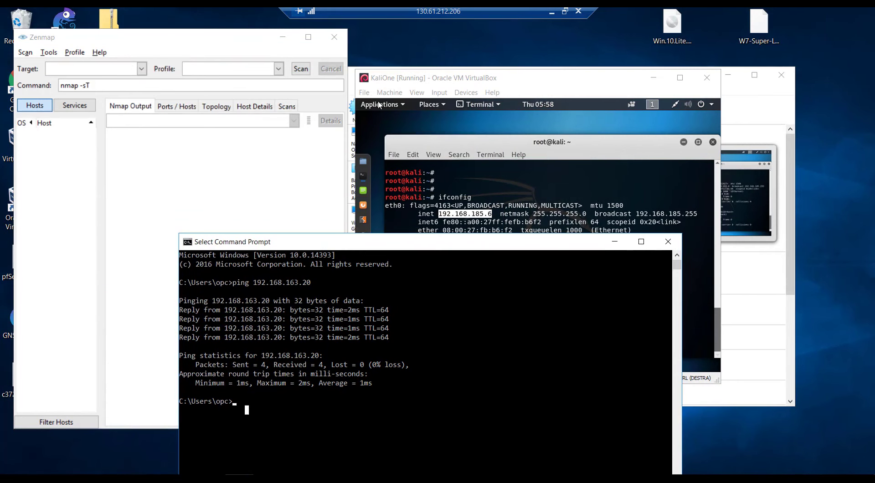
pyautogui.hotkey('alt', 'Tab')
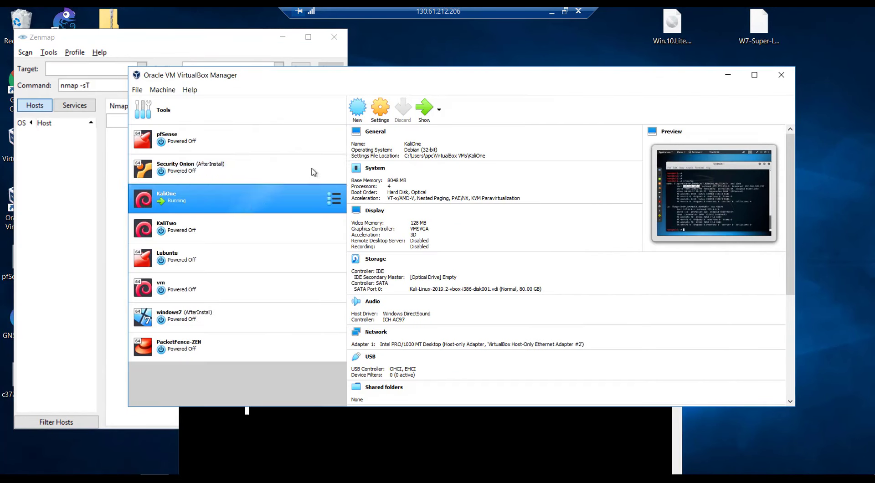
pyautogui.click(388, 110)
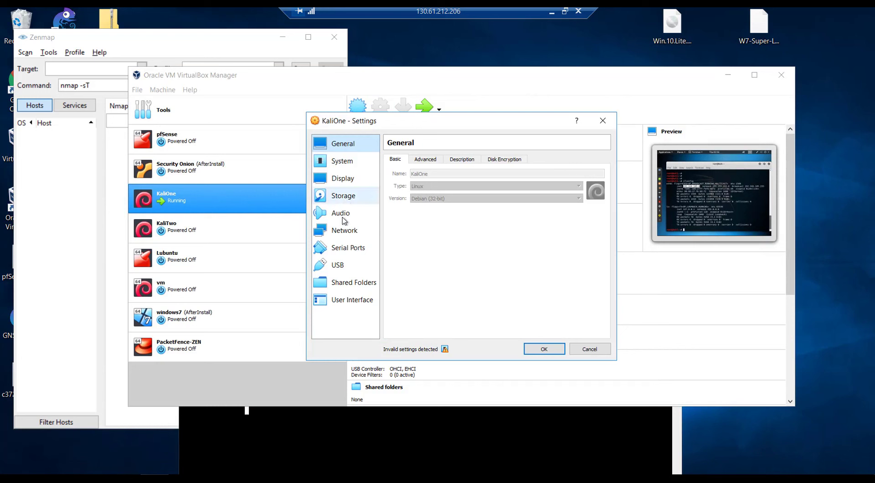
pyautogui.click(344, 230)
pyautogui.click(597, 349)
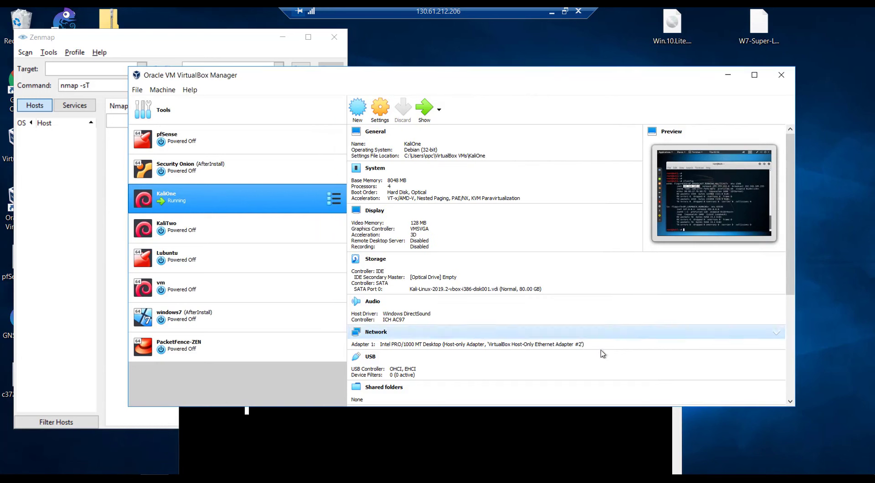
pyautogui.click(759, 467)
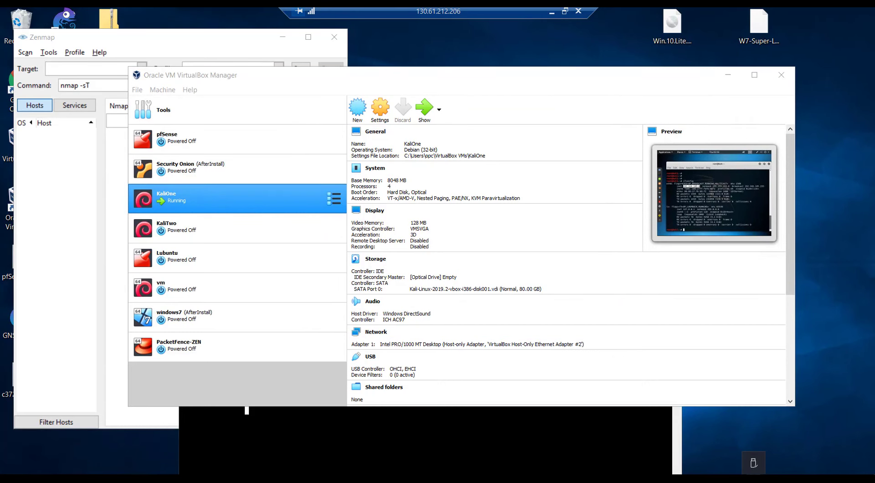
pyautogui.rightClick(753, 463)
pyautogui.click(771, 474)
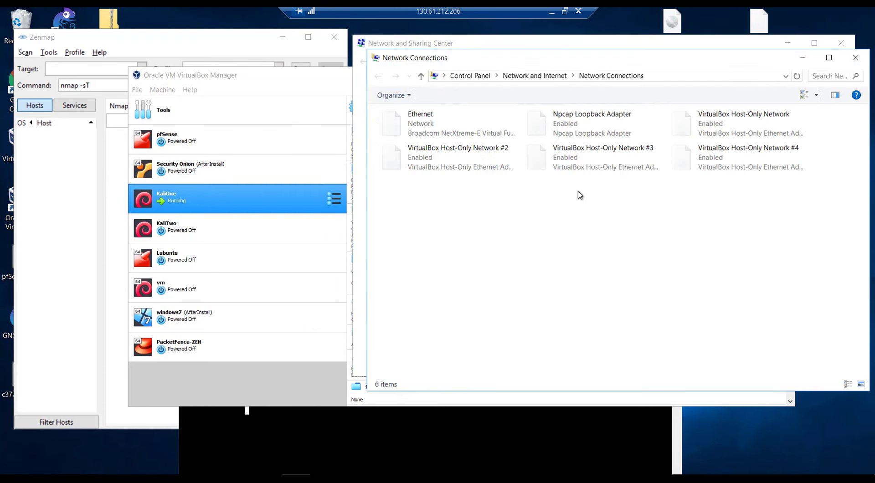
pyautogui.click(452, 156)
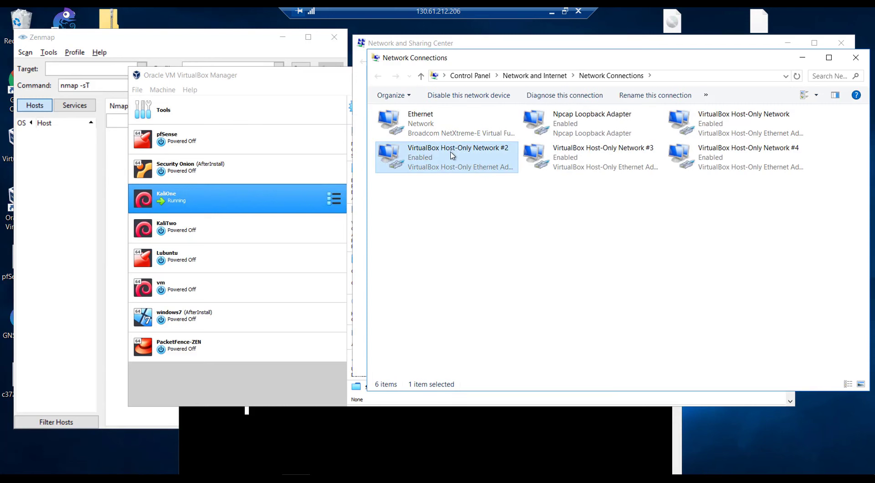
pyautogui.rightClick(452, 156)
pyautogui.click(506, 266)
pyautogui.doubleClick(476, 246)
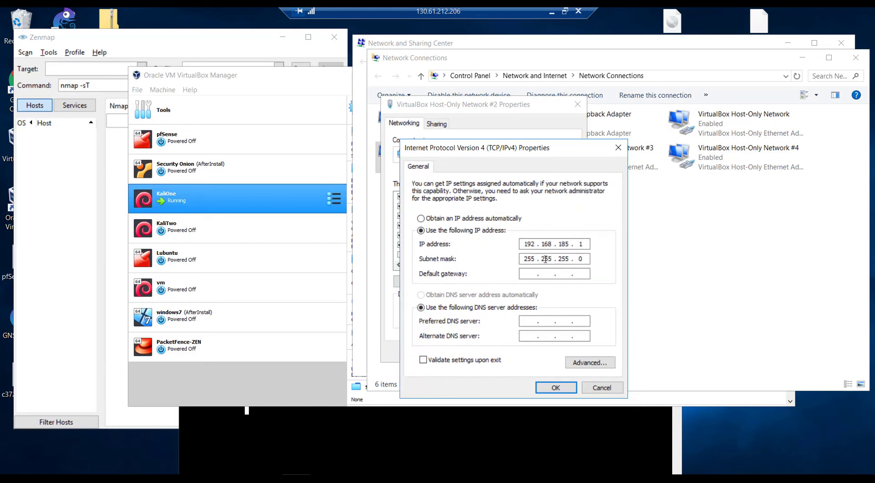
pyautogui.click(602, 387)
pyautogui.click(563, 354)
pyautogui.click(856, 58)
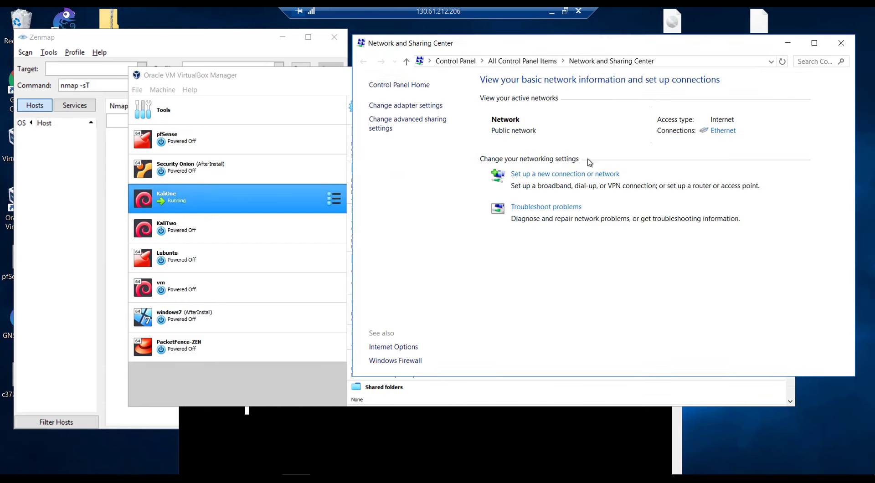
pyautogui.click(841, 43)
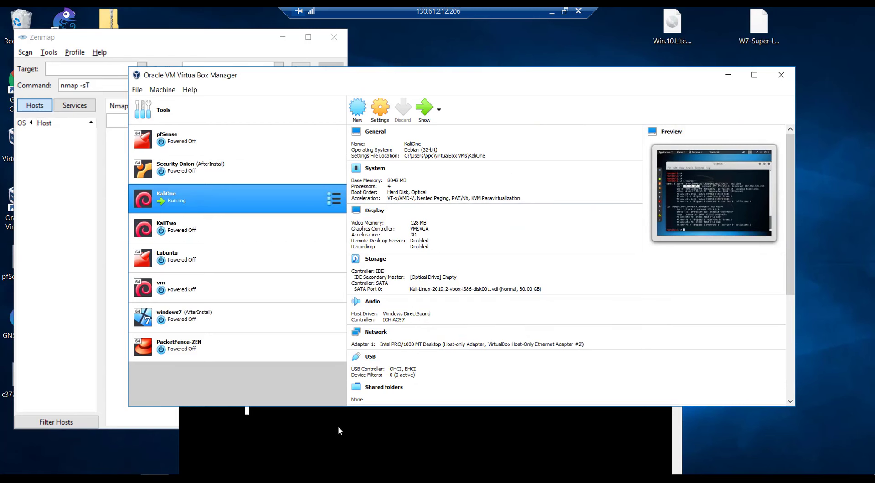
pyautogui.click(340, 430)
# Ping 192.168.185.6 from Command Prompt, confirm 0% loss, then close it and return to Zenmap
pyautogui.write('ping 192.168.185.')
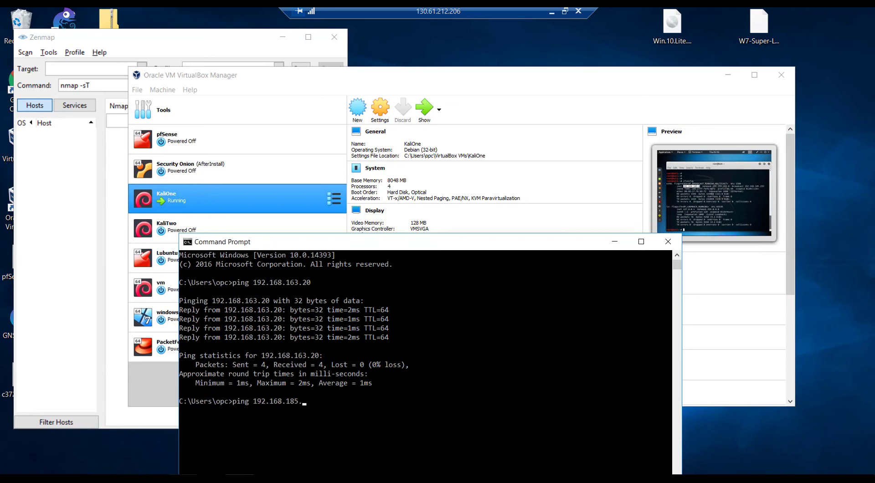
pyautogui.moveTo(174, 477)
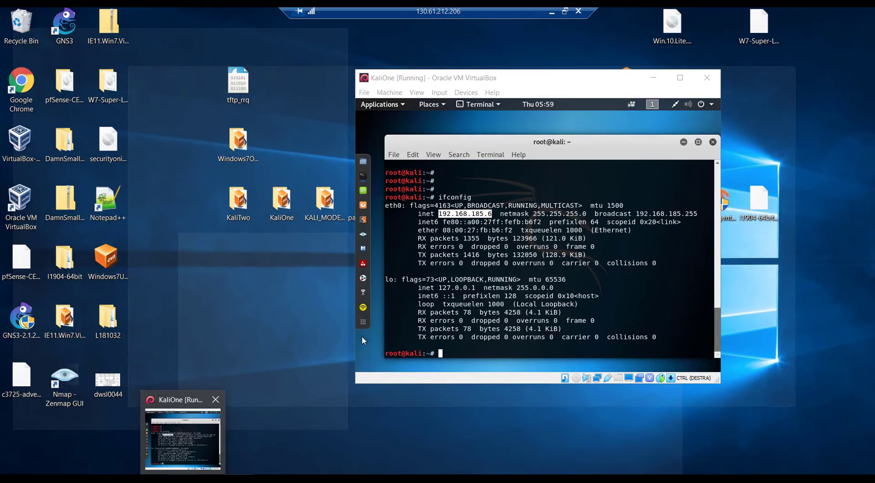
pyautogui.press('Return')
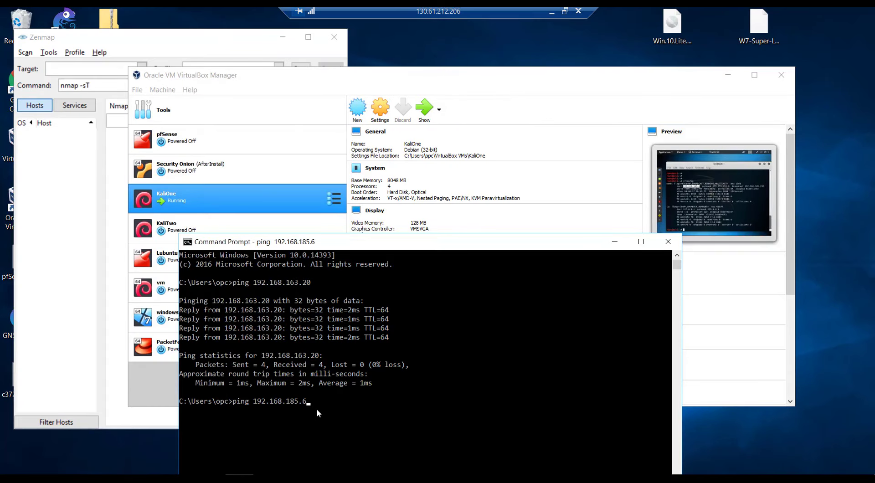
pyautogui.click(669, 241)
pyautogui.click(77, 33)
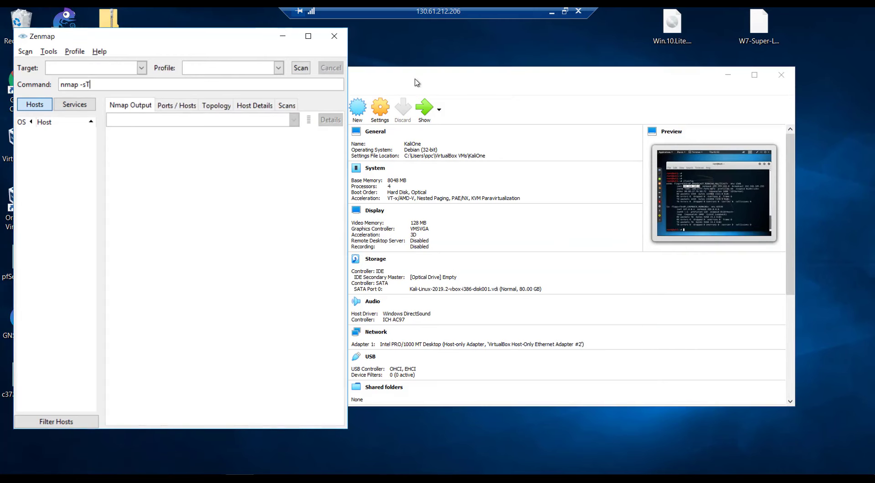
pyautogui.moveTo(684, 74); pyautogui.dragTo(786, 87)
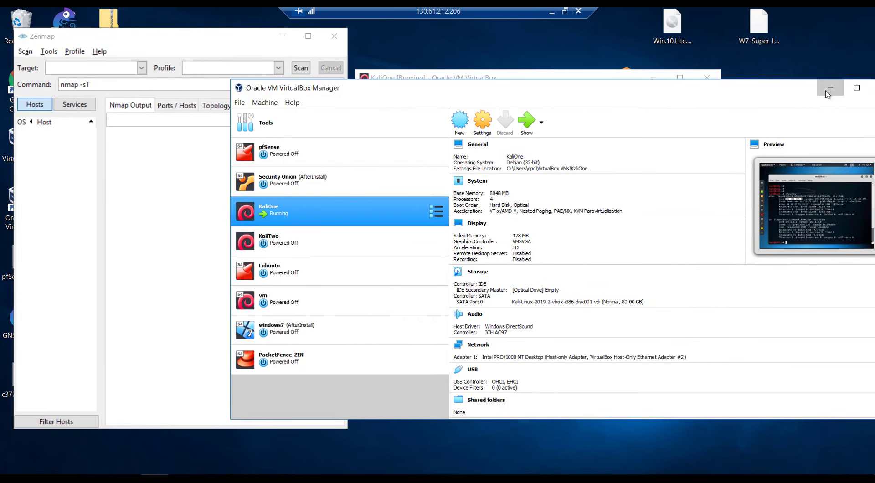
# Add target 192.168.185.6 to Zenmap's nmap -sT command, removing the accidental doubled dot
pyautogui.click(828, 89)
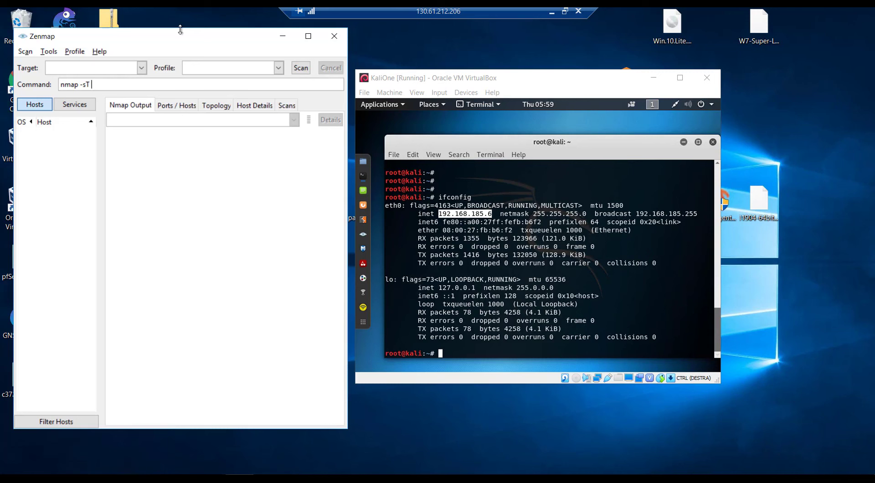
pyautogui.write('192.168..185.6')
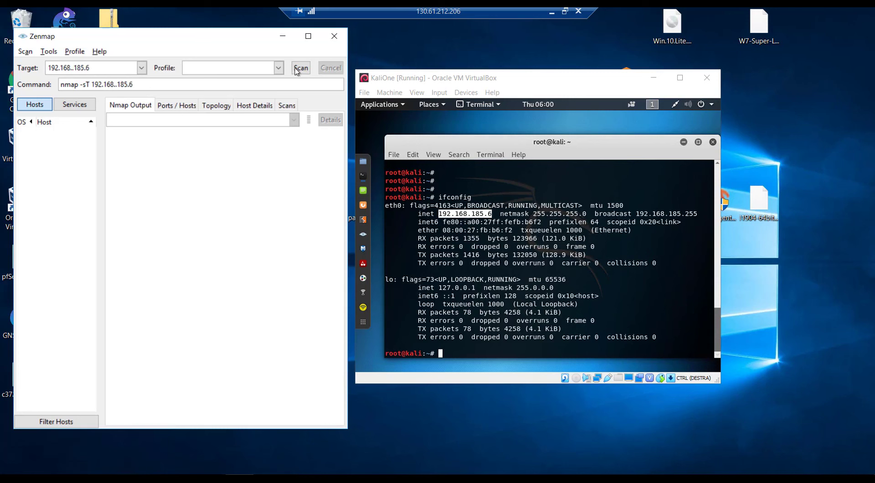
pyautogui.click(118, 85)
pyautogui.press('BackSpace')
# Maximize the Kali VM and launch Wireshark from its terminal
pyautogui.doubleClick(410, 78)
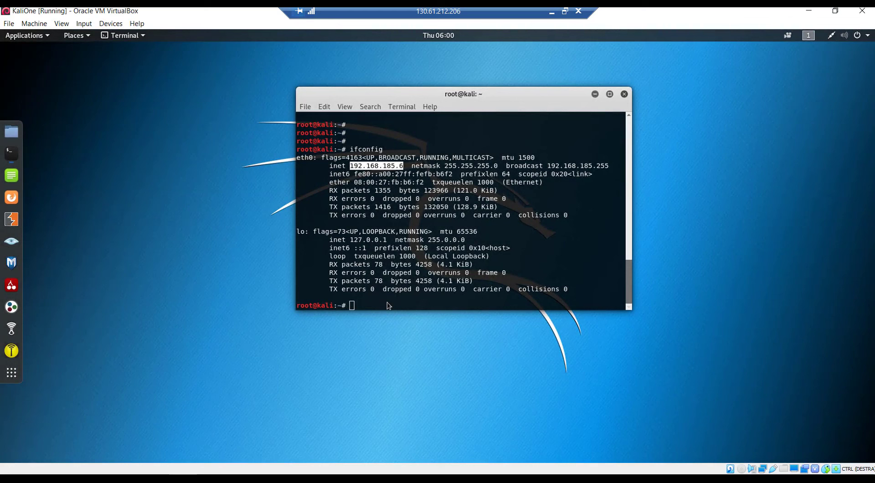
pyautogui.moveTo(355, 95); pyautogui.dragTo(327, 89)
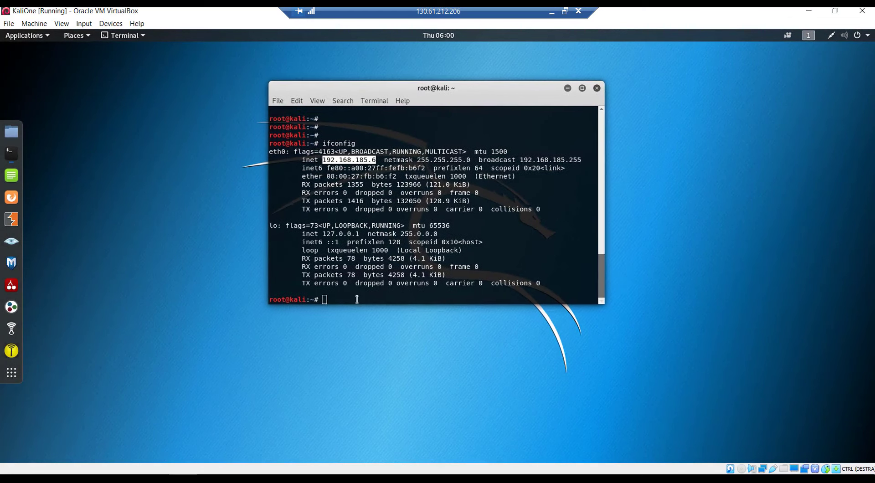
pyautogui.write('wiresha')
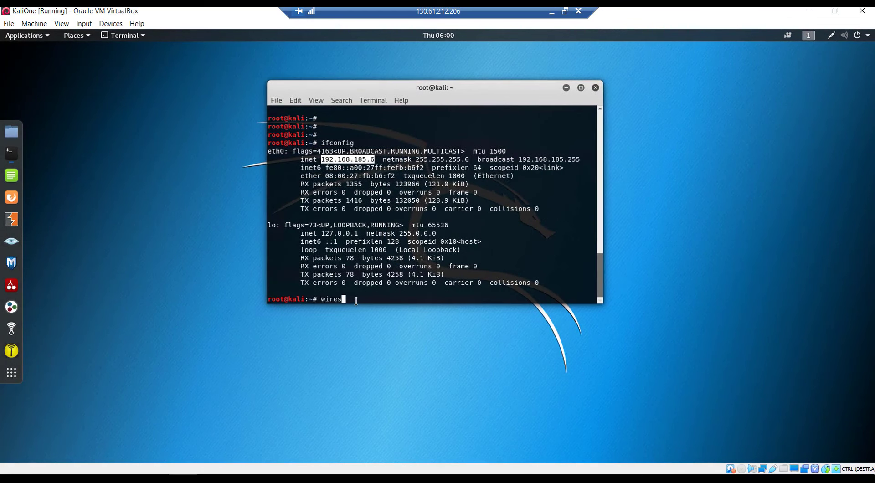
pyautogui.write('rk')
pyautogui.press('Return')
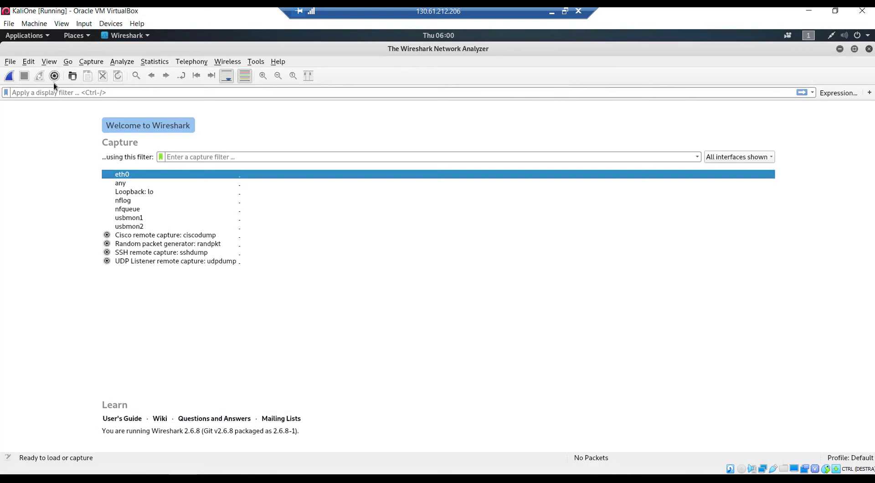
# Start capturing on eth0 with a tcp display filter, then place Zenmap on the right
pyautogui.hotkey('ctrl', 'k')
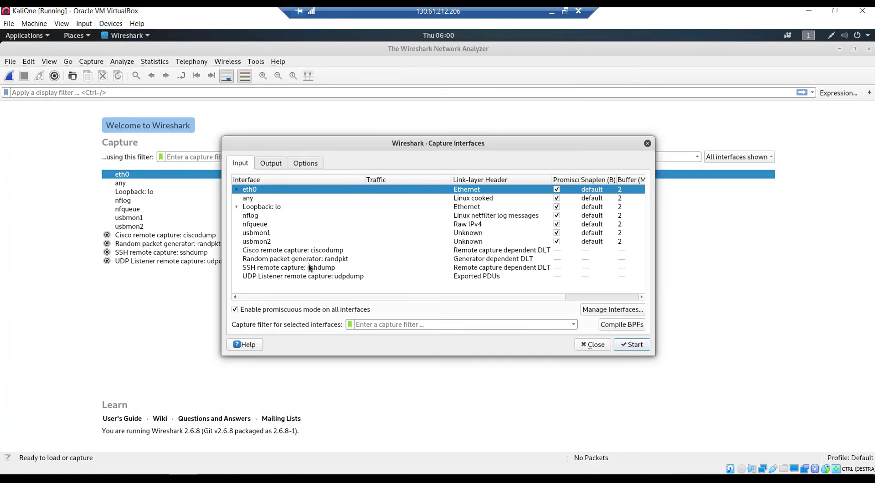
pyautogui.click(632, 345)
pyautogui.write('tcp')
pyautogui.press('Return')
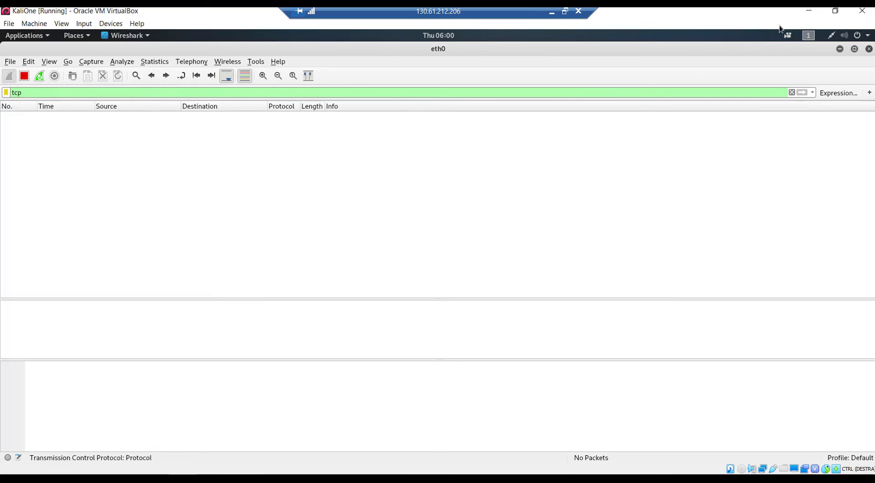
pyautogui.click(201, 478)
pyautogui.moveTo(314, 51); pyautogui.dragTo(673, 55)
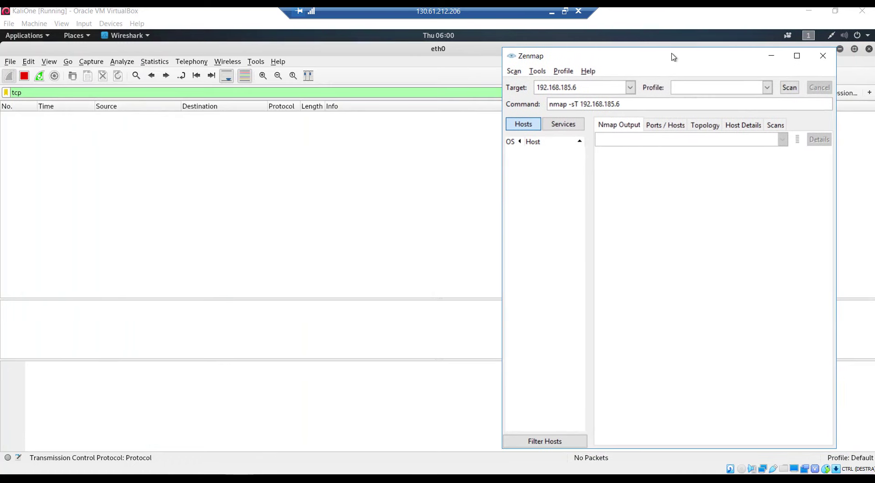
# Run Zenmap's nmap -sT scan of 192.168.185.6 while watching Wireshark capture the probes
pyautogui.click(788, 88)
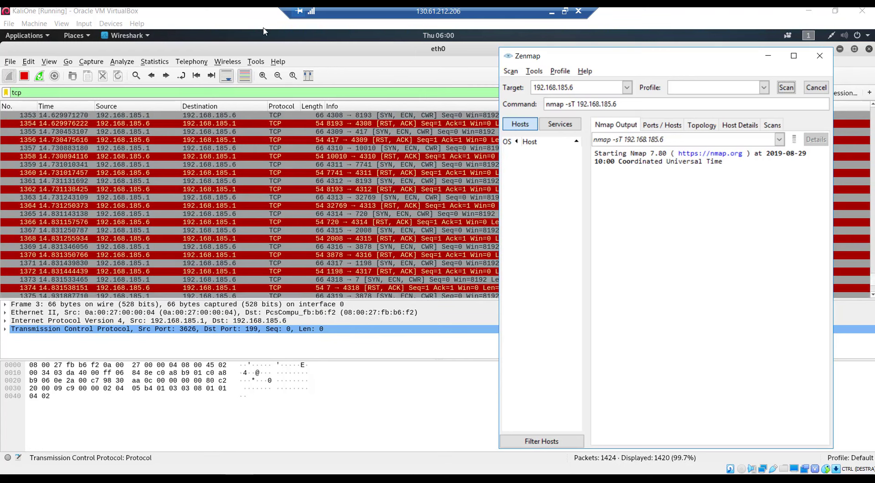
pyautogui.click(257, 47)
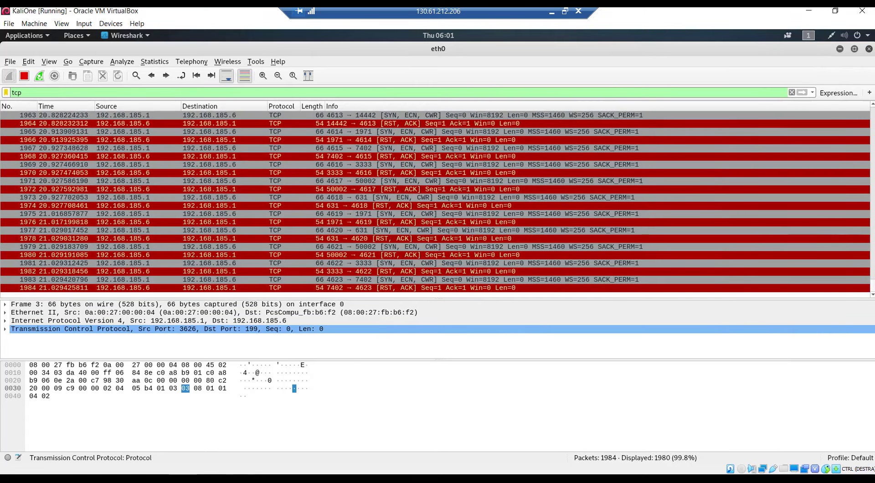
pyautogui.click(264, 474)
pyautogui.moveTo(379, 65); pyautogui.dragTo(335, 77)
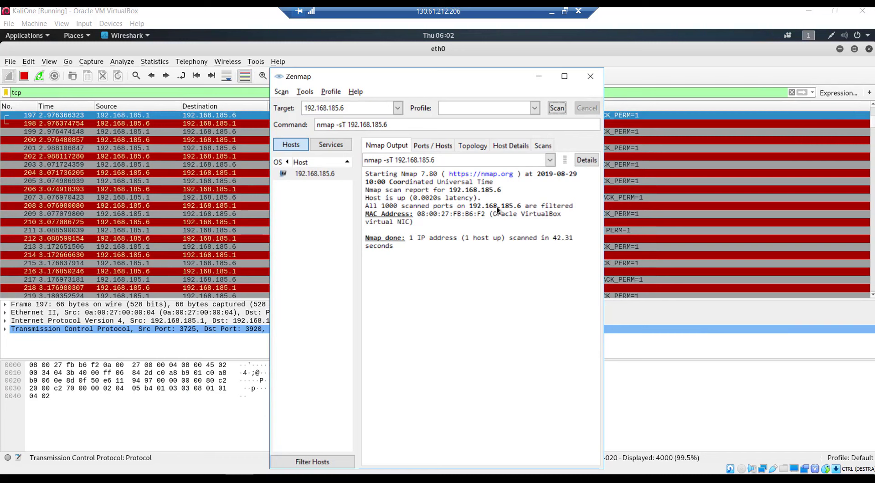
# Open packet 3 in its own window and inspect its TCP destination port 199
pyautogui.click(176, 213)
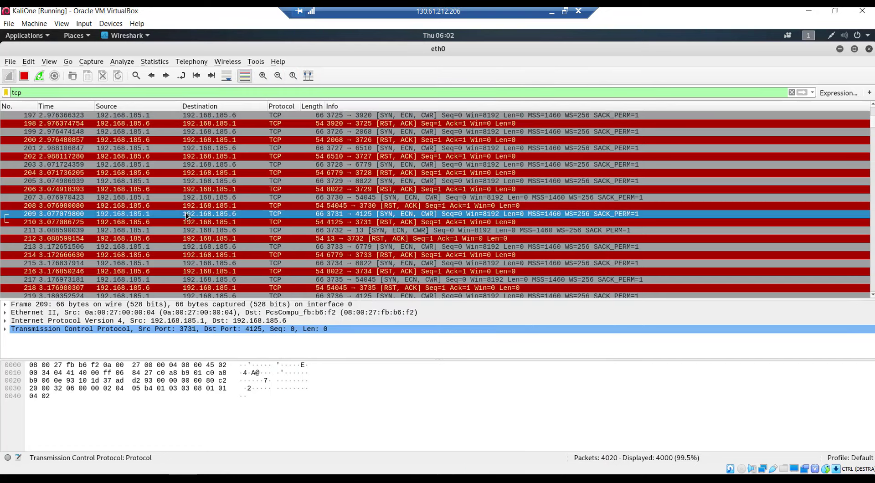
pyautogui.scroll(2, 340, 232)
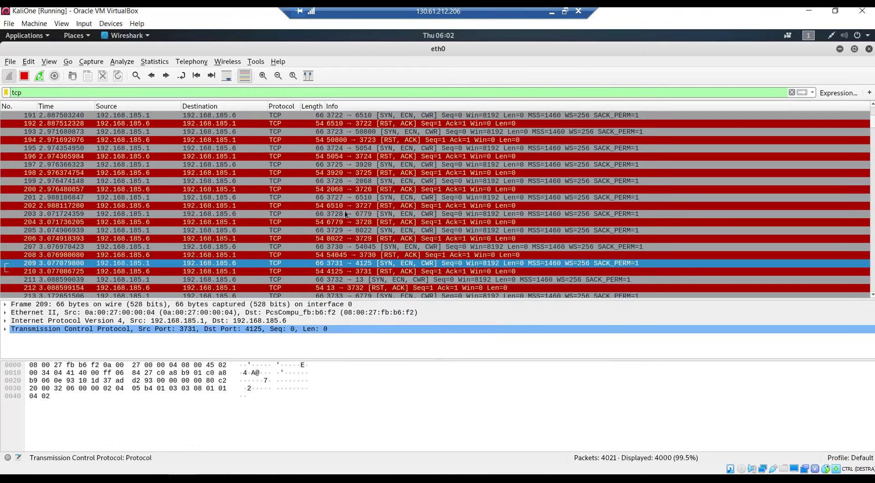
pyautogui.scroll(7, 686, 248)
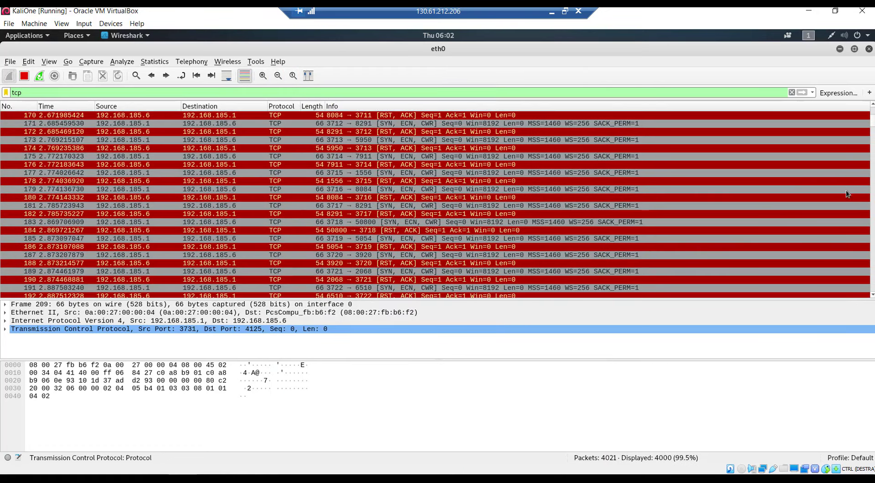
pyautogui.moveTo(869, 133); pyautogui.dragTo(869, 117)
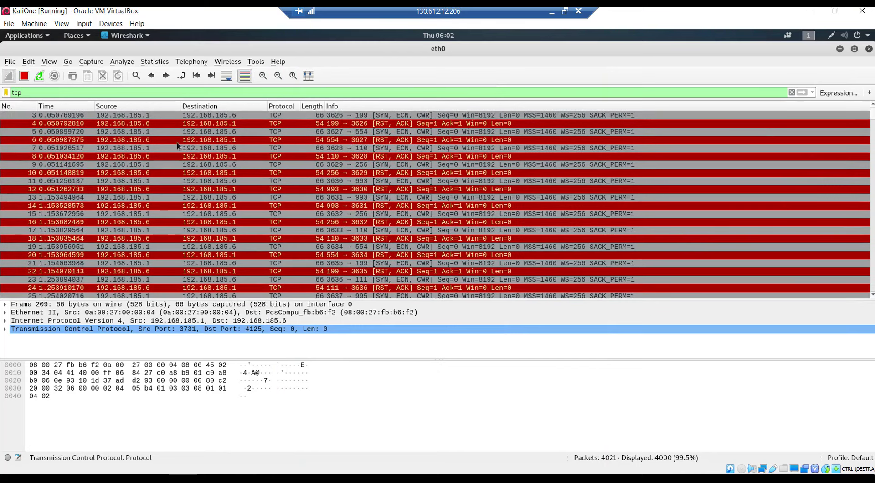
pyautogui.doubleClick(163, 116)
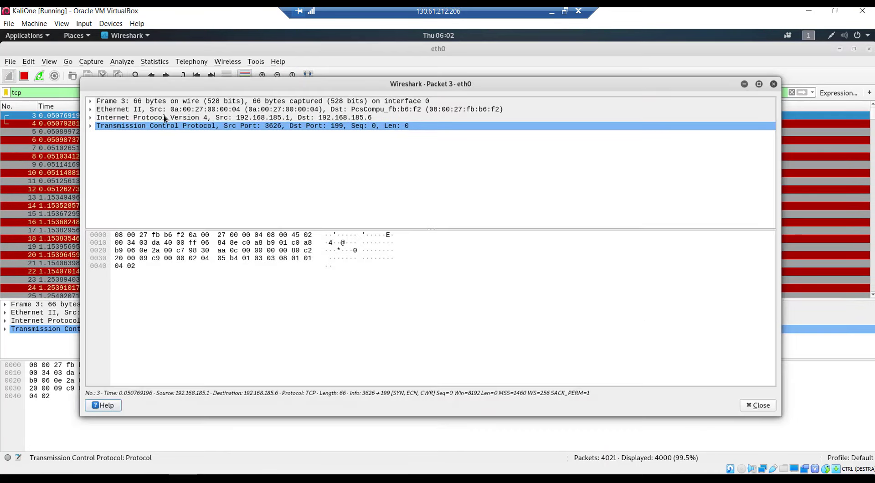
pyautogui.click(106, 119)
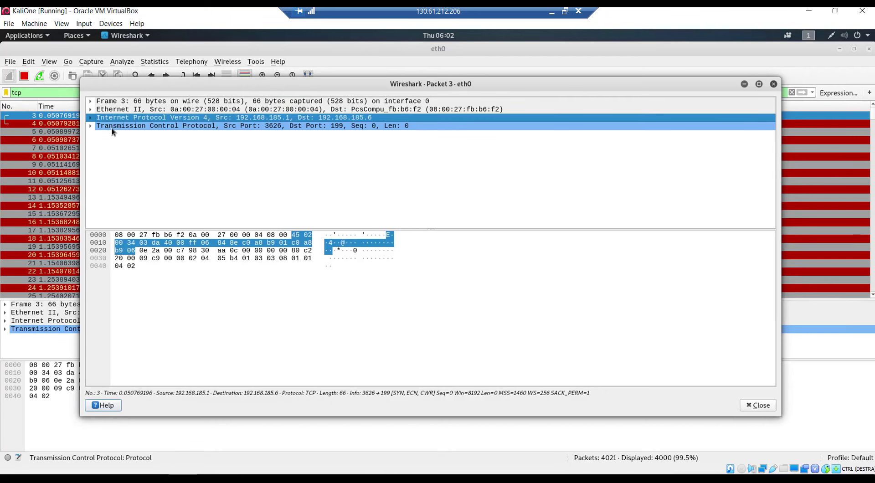
pyautogui.doubleClick(114, 127)
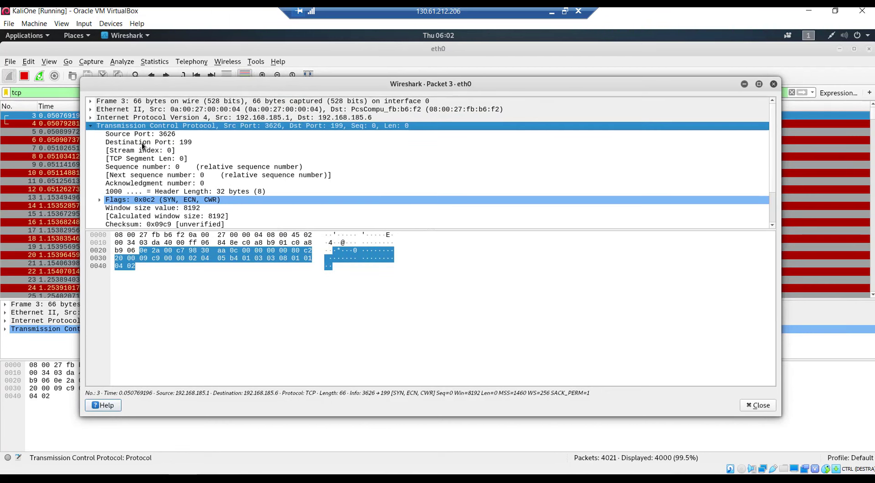
pyautogui.click(146, 143)
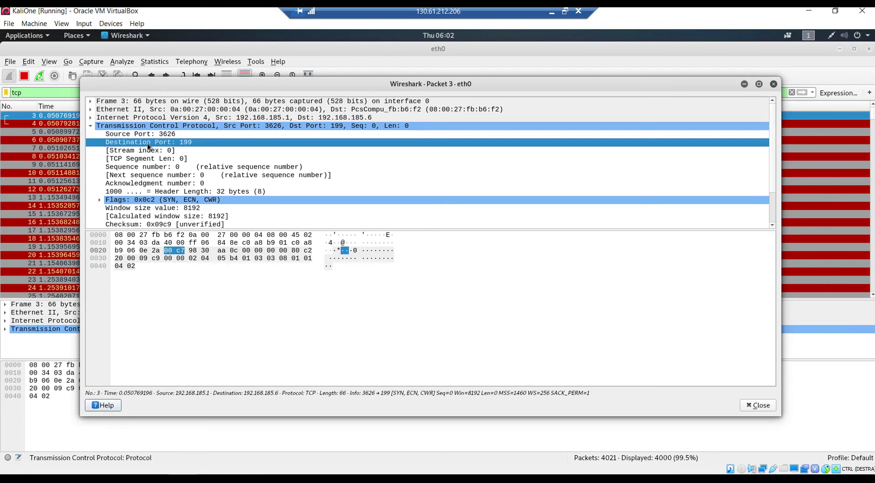
pyautogui.click(774, 83)
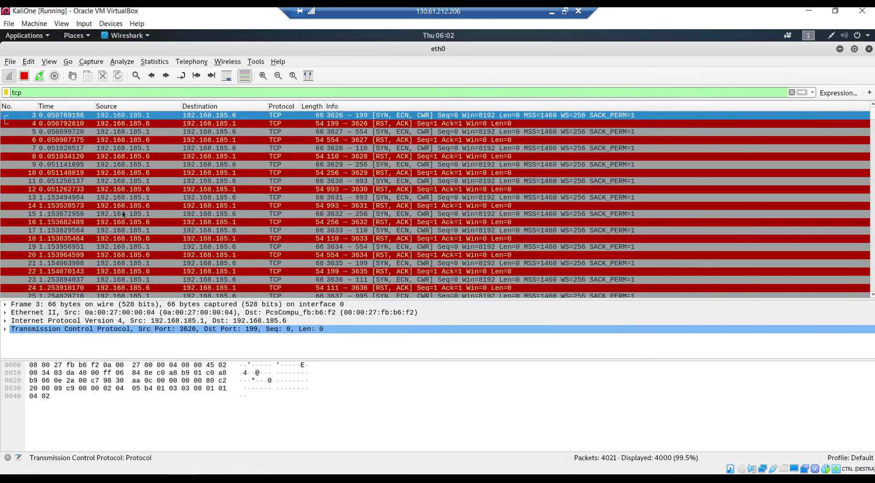
# Open packet 15 and highlight the bytes holding destination port 256
pyautogui.click(124, 215)
pyautogui.doubleClick(124, 215)
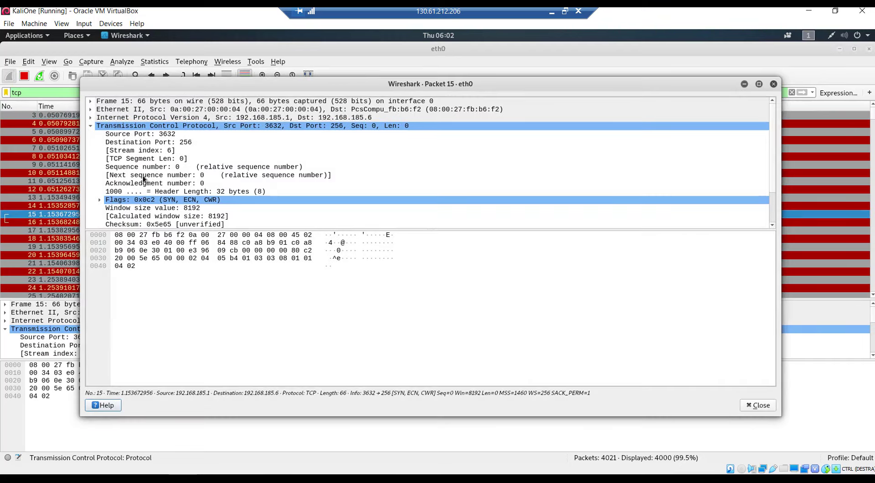
pyautogui.click(183, 142)
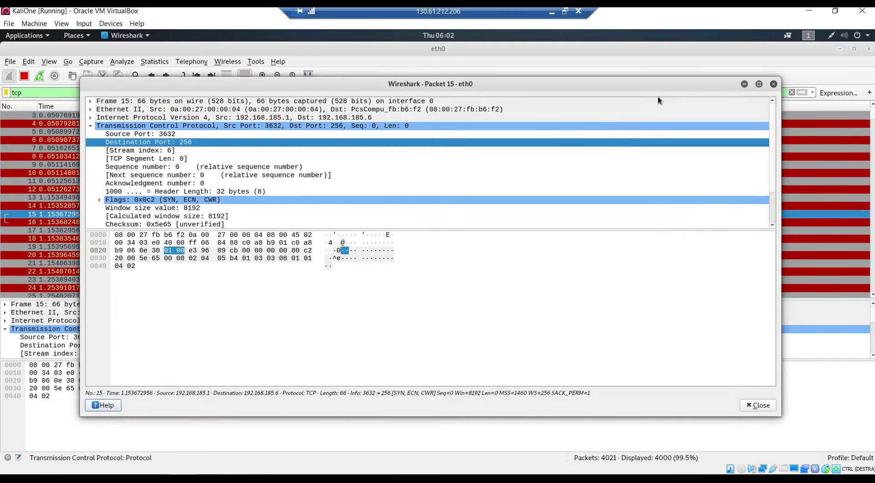
pyautogui.click(773, 84)
# Open packet 41, highlight destination port 111's bytes, and enlarge the header tree pane
pyautogui.scroll(-8, 211, 236)
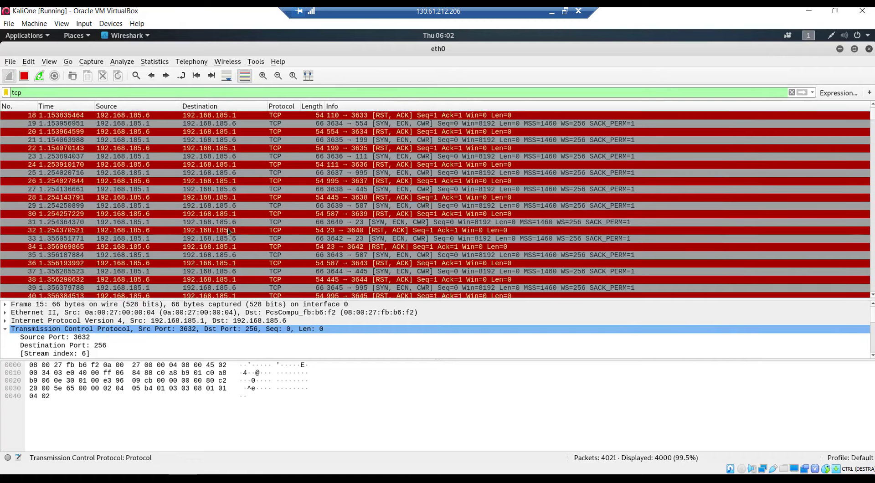
pyautogui.click(142, 230)
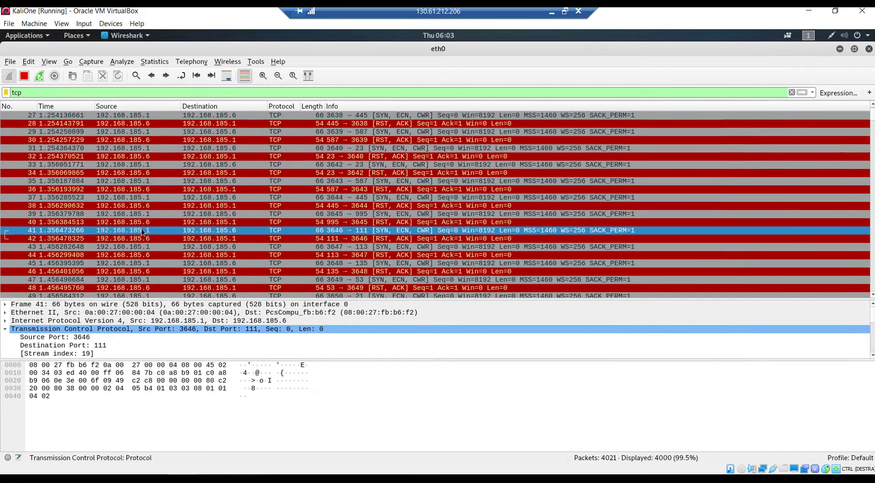
pyautogui.doubleClick(142, 230)
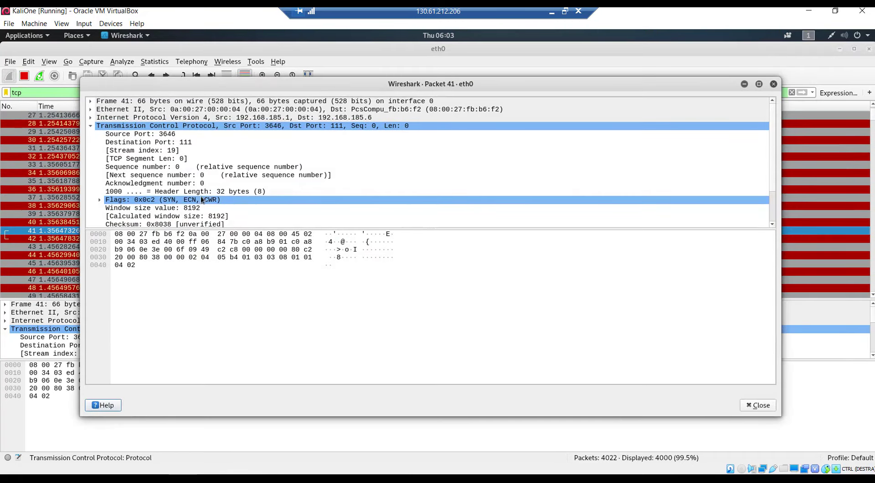
pyautogui.click(152, 143)
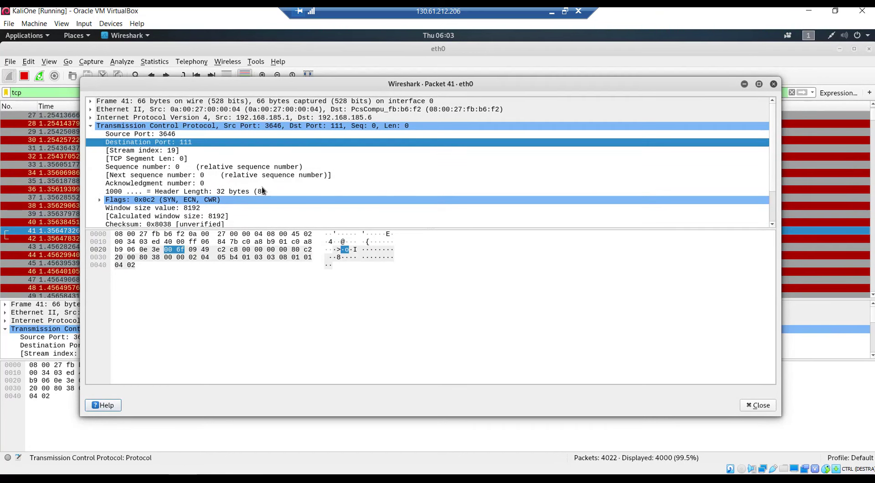
pyautogui.scroll(-1, 262, 188)
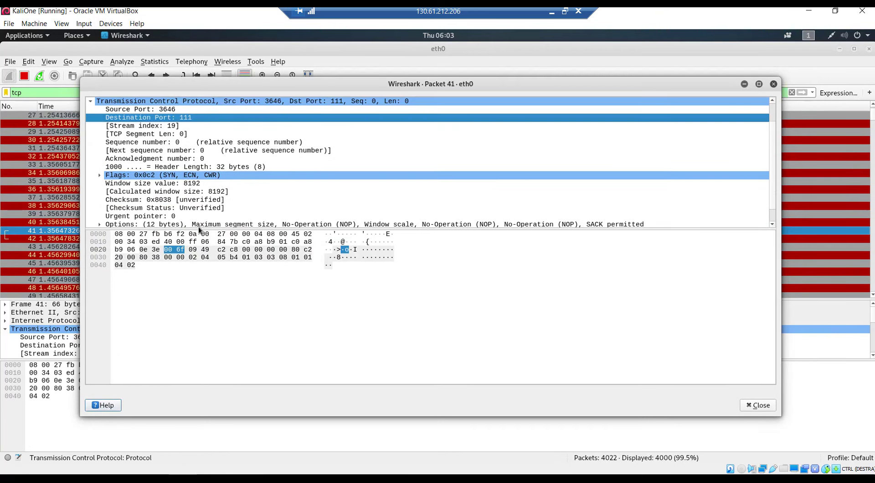
pyautogui.moveTo(198, 227); pyautogui.dragTo(188, 277)
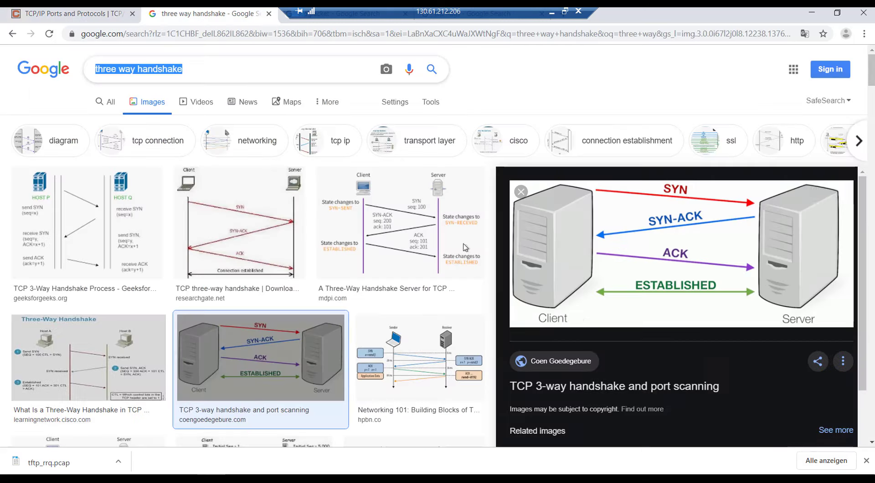
# View the three-way handshake diagram, then highlight Zenmap's 'all 1000 ports are filtered' line
pyautogui.click(172, 14)
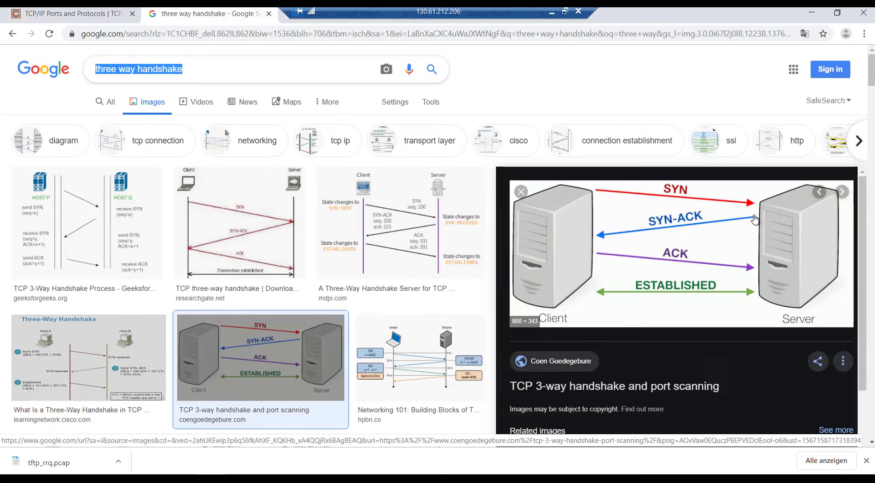
pyautogui.hotkey('alt', 'Tab')
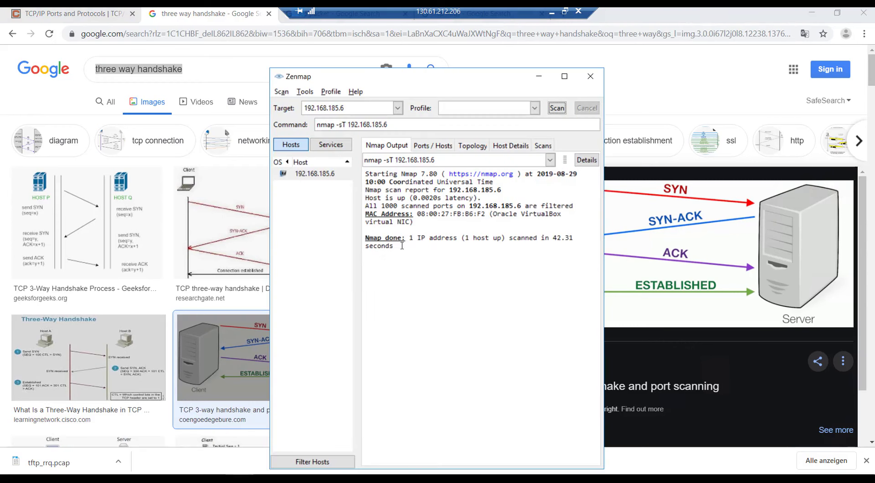
pyautogui.moveTo(453, 214); pyautogui.dragTo(520, 214)
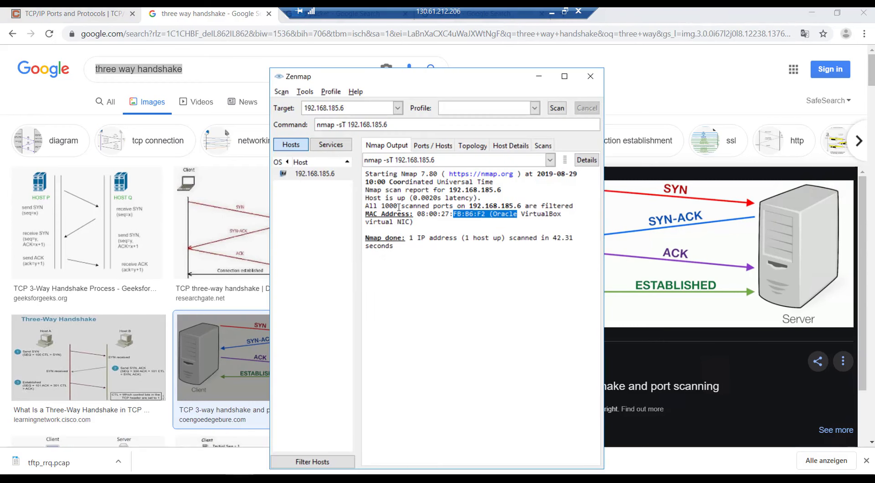
pyautogui.click(370, 195)
pyautogui.moveTo(365, 206); pyautogui.dragTo(573, 206)
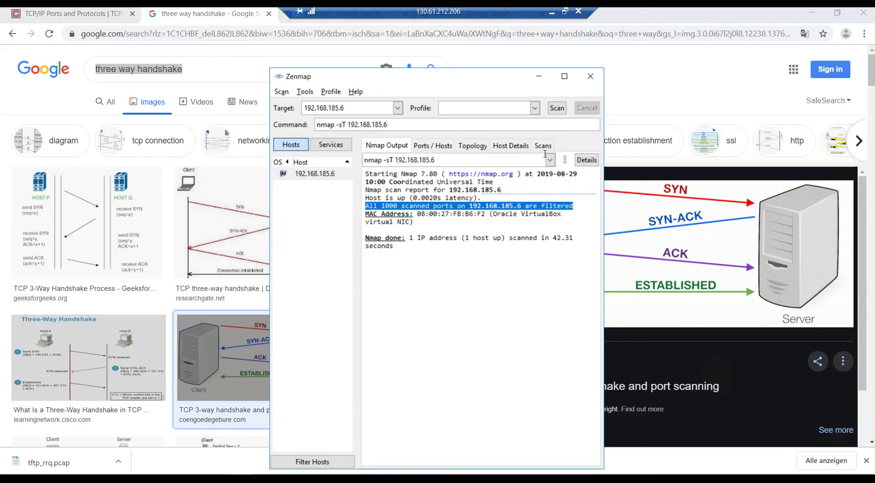
# Minimize Zenmap, shrink Chrome over the VM, and start a new address on the tcp flags tab
pyautogui.click(541, 81)
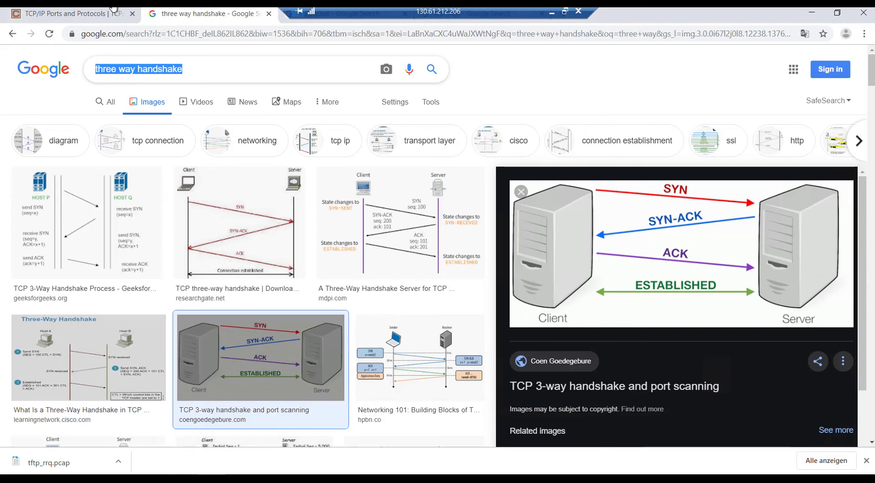
pyautogui.moveTo(643, 19); pyautogui.dragTo(580, 87)
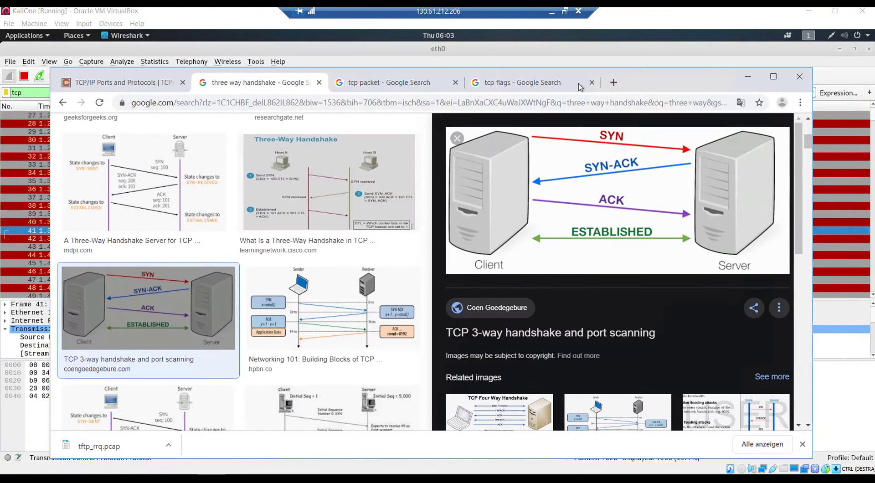
pyautogui.click(580, 87)
pyautogui.click(306, 103)
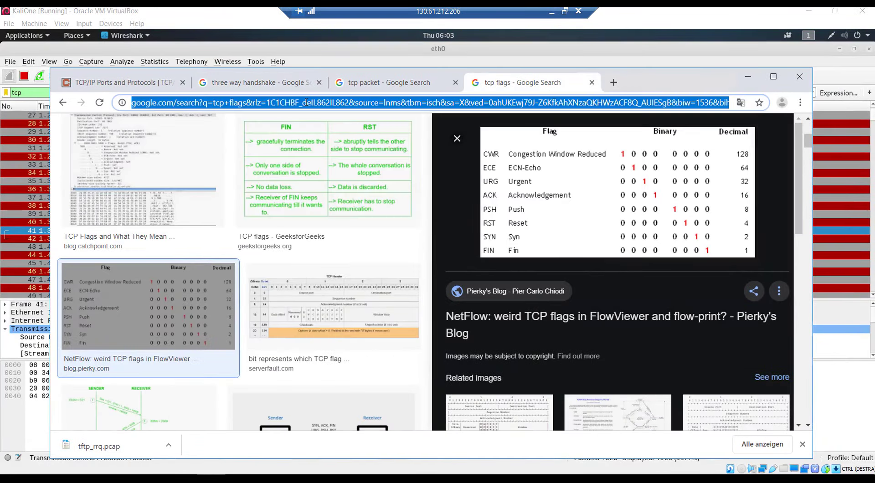
pyautogui.write('http')
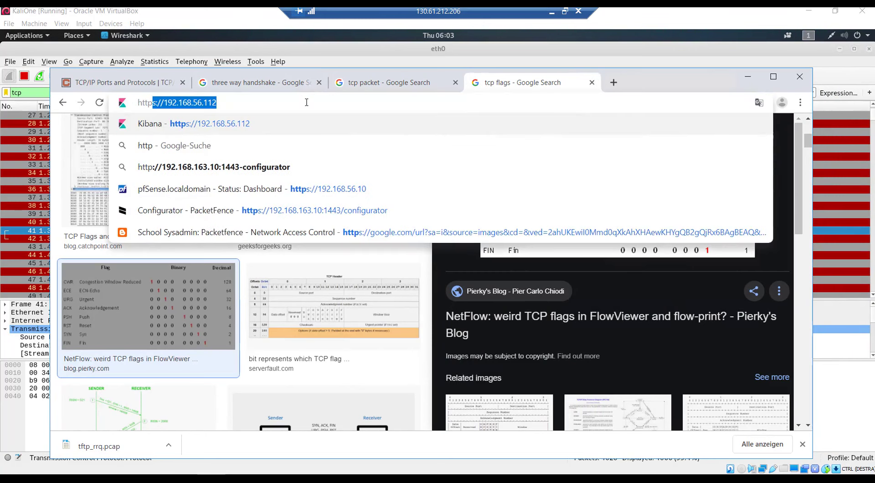
# Restart the Wireshark eth0 capture, continuing without saving the old packets
pyautogui.click(105, 46)
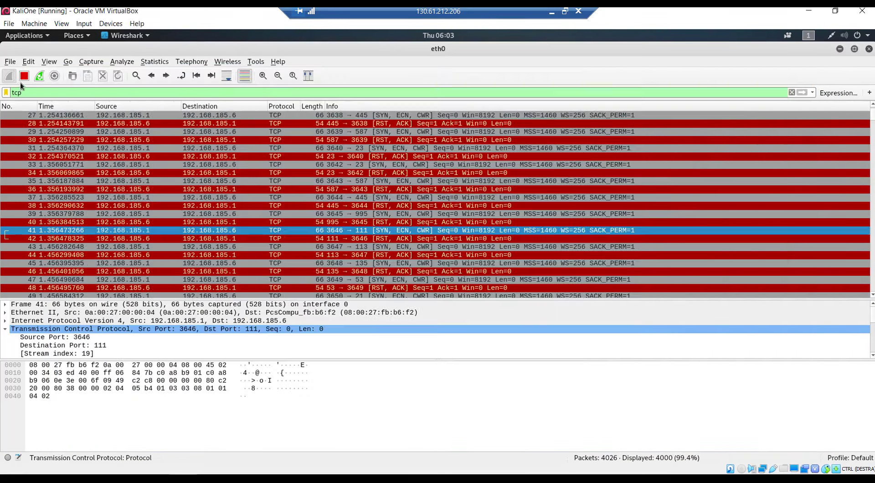
pyautogui.click(39, 79)
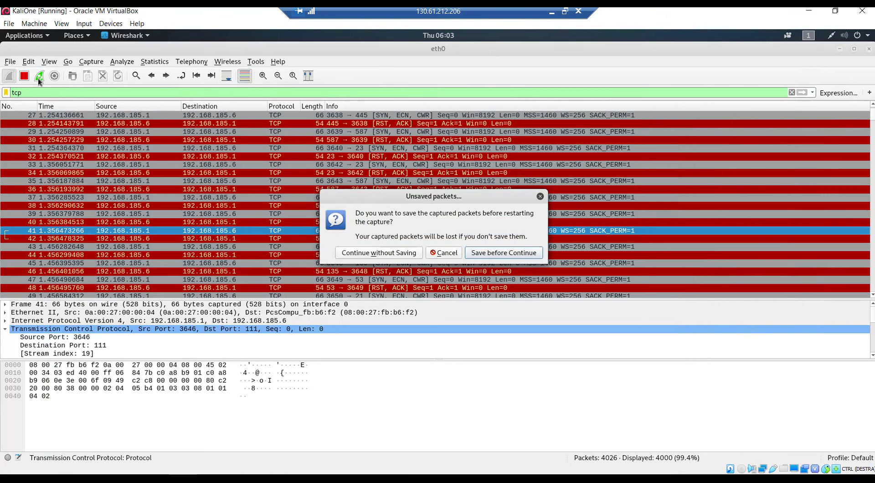
pyautogui.click(407, 252)
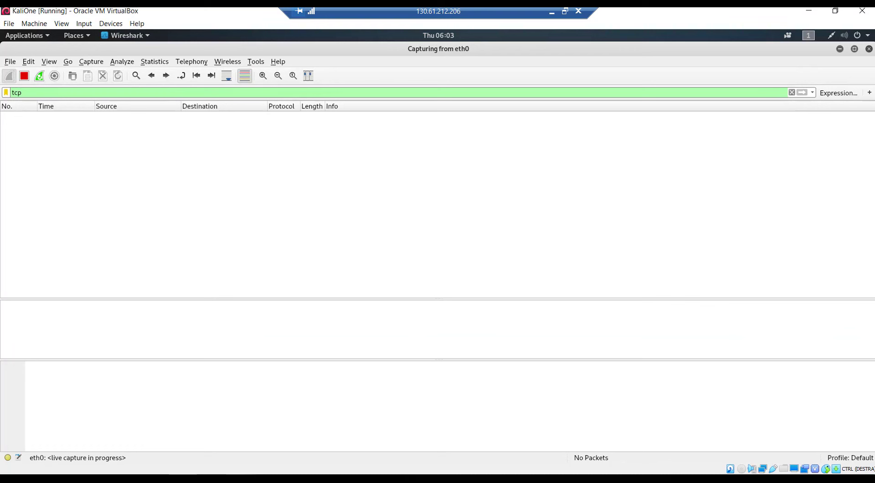
# Replace the tcp display filter with http
pyautogui.doubleClick(22, 93)
pyautogui.write('http')
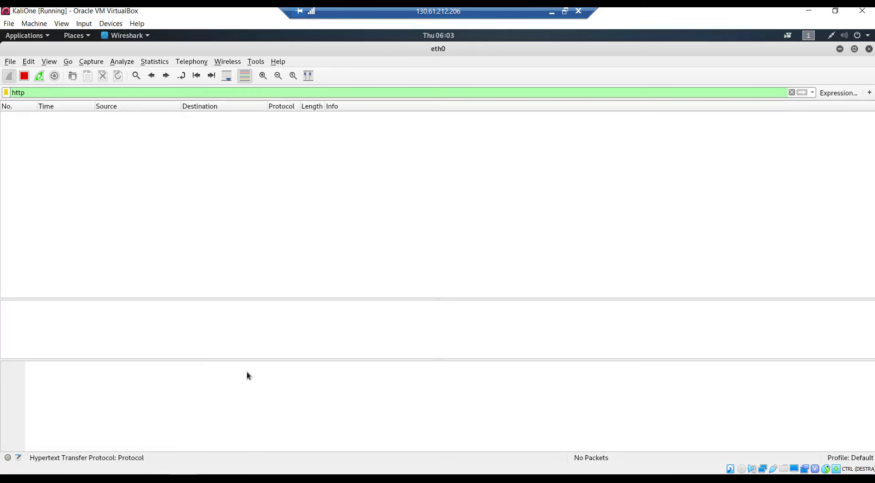
pyautogui.hotkey('alt', 'Tab')
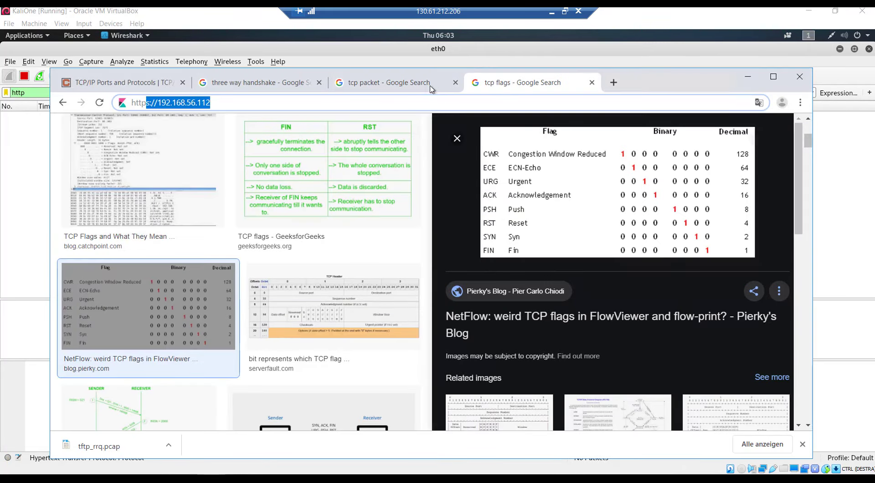
pyautogui.click(402, 99)
pyautogui.write('http:')
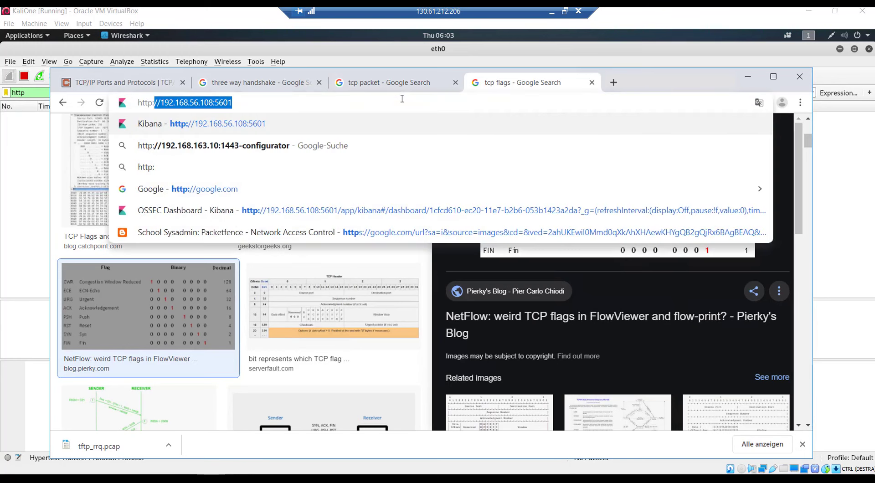
pyautogui.write('//192.1')
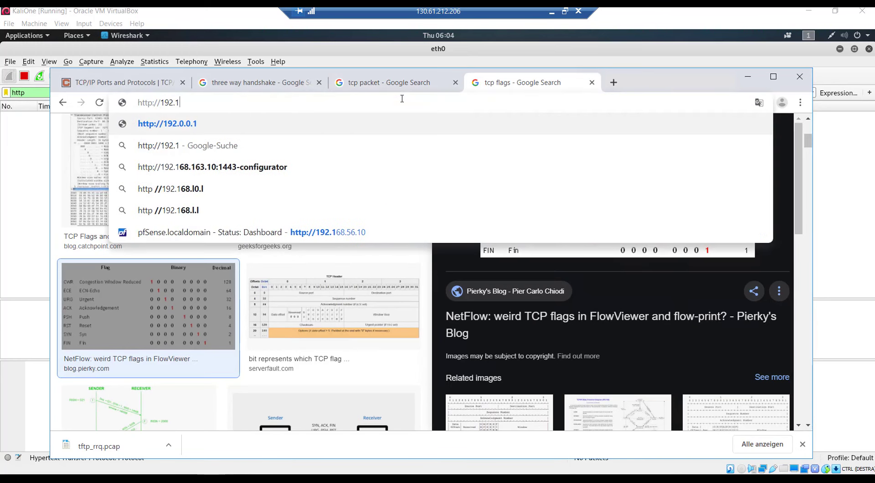
pyautogui.write('68.185.6')
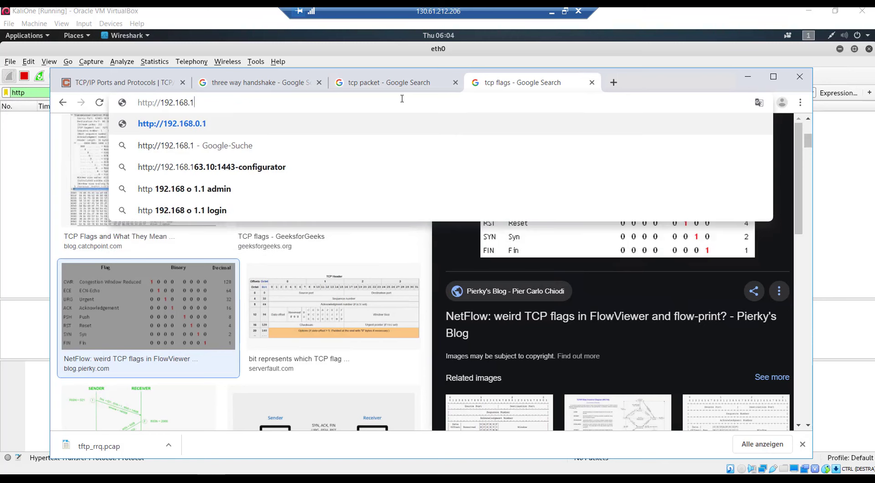
pyautogui.press('Return')
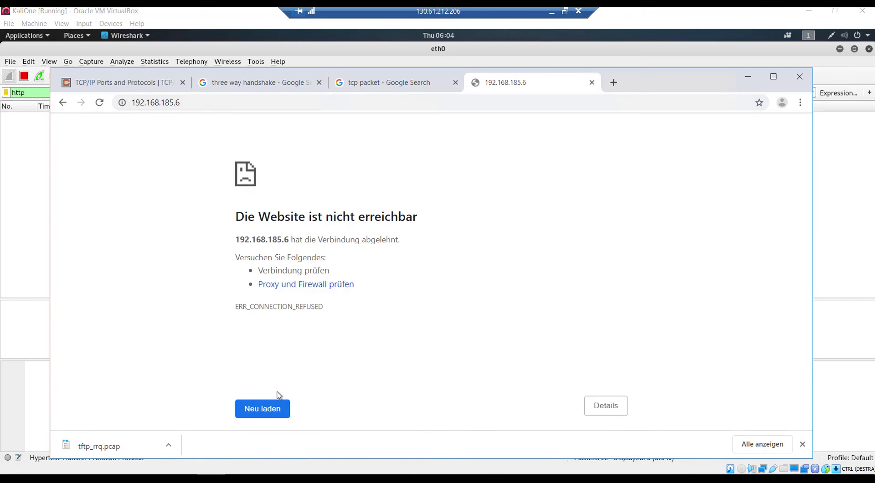
pyautogui.click(260, 413)
pyautogui.moveTo(195, 75); pyautogui.dragTo(190, 124)
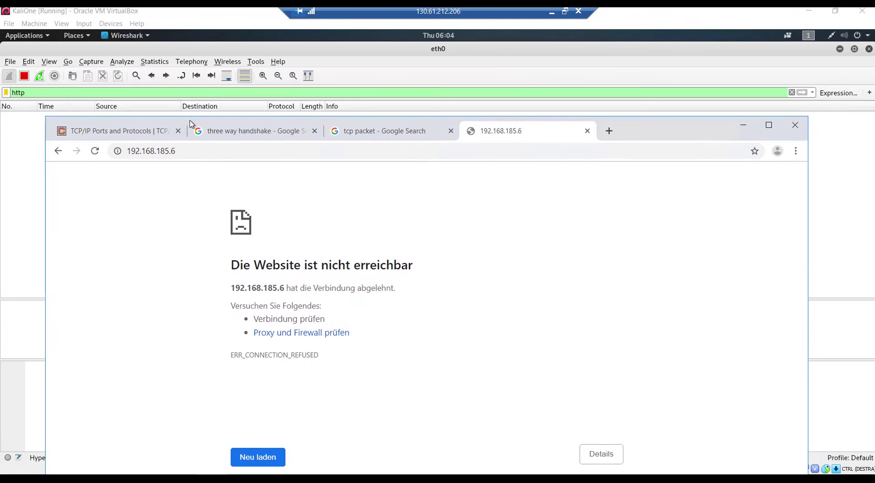
pyautogui.press('F5')
pyautogui.moveTo(643, 132); pyautogui.dragTo(631, 63)
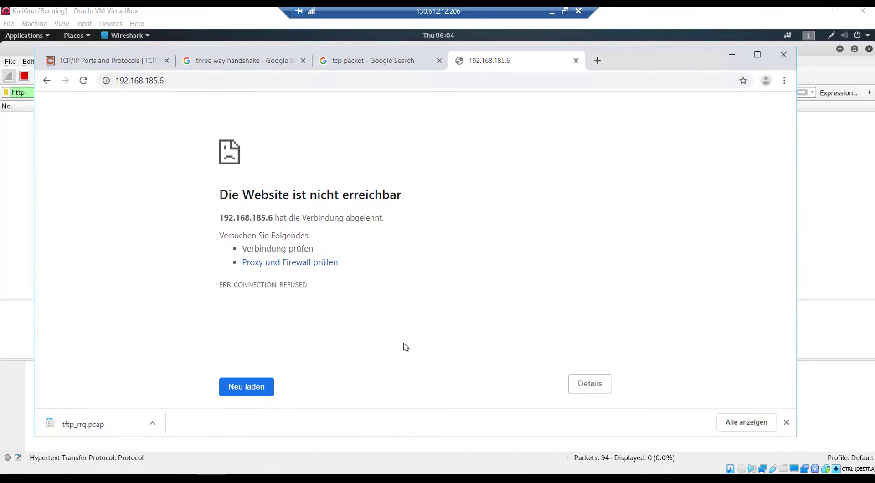
pyautogui.hotkey('alt', 'Tab')
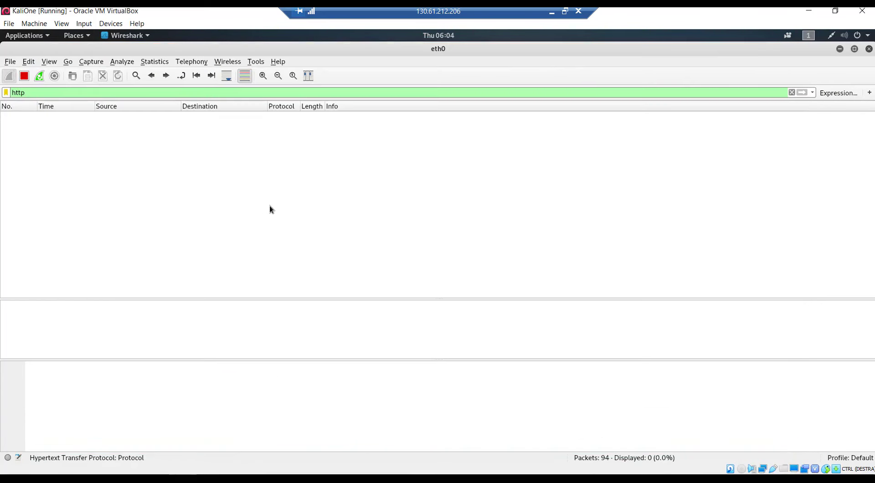
# Minimize Wireshark's main window and open a new terminal window from the dock launcher
pyautogui.click(840, 49)
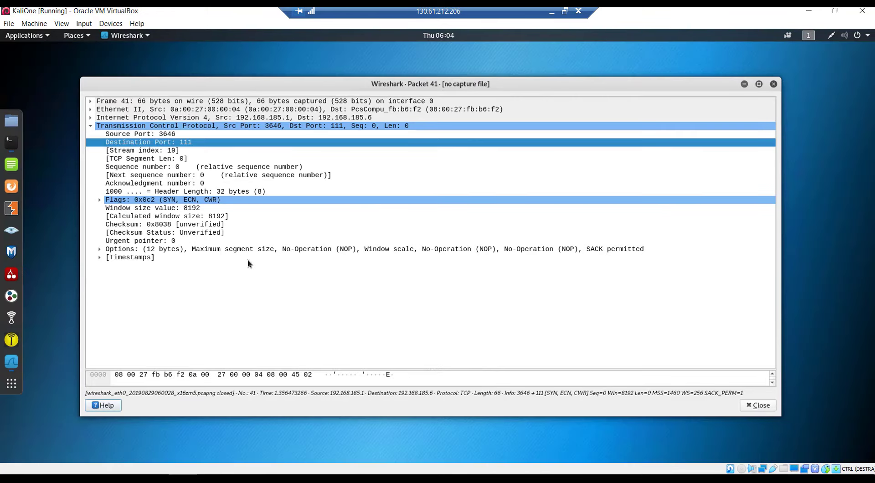
pyautogui.click(12, 142)
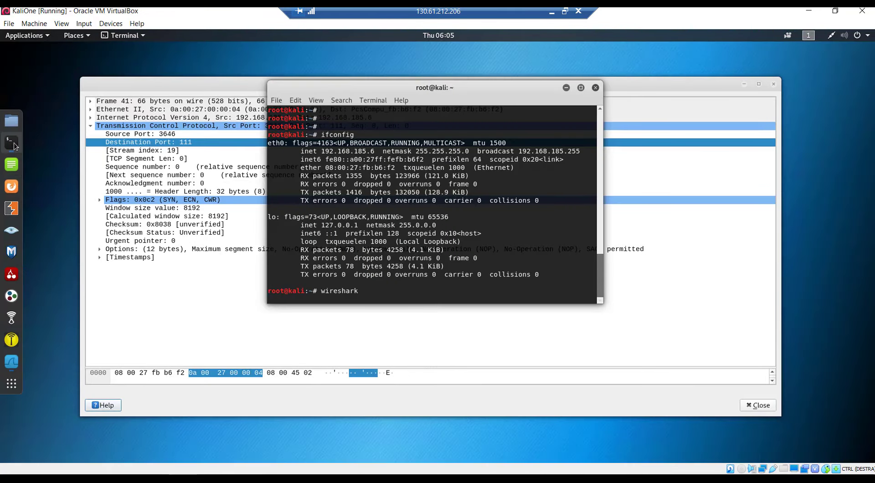
pyautogui.rightClick(14, 145)
pyautogui.click(250, 157)
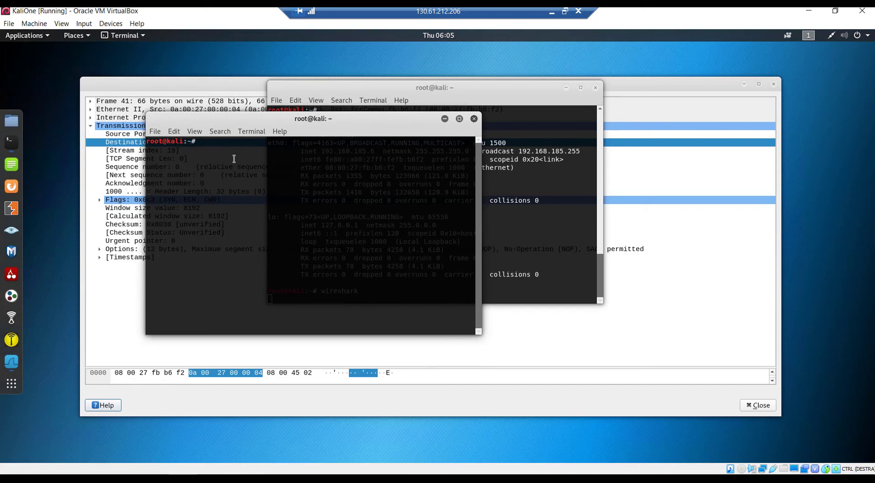
# Run python -m SimpleHTTPServer 8000, correcting the misspelled module name first
pyautogui.write('python')
pyautogui.write(' /')
pyautogui.write('-m ')
pyautogui.write('Simpl')
pyautogui.write('e')
pyautogui.write('eHTTP')
pyautogui.write('Server ')
pyautogui.write('8000')
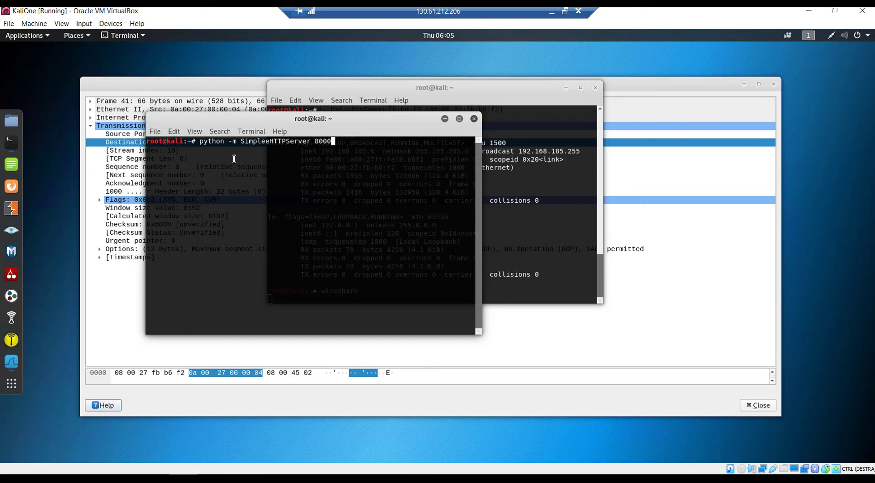
pyautogui.press('Left')
pyautogui.press('Left')
pyautogui.press('Left')
pyautogui.press('Left')
pyautogui.press('Left')
pyautogui.press('Left')
pyautogui.press('Left')
pyautogui.press('Left')
pyautogui.press('Left')
pyautogui.press('Left')
pyautogui.press('Left')
pyautogui.press('Left')
pyautogui.press('Left')
pyautogui.press('Left')
pyautogui.press('Left')
pyautogui.press('BackSpace')
pyautogui.press('Right')
pyautogui.press('Right')
pyautogui.press('Right')
pyautogui.press('Right')
pyautogui.press('Right')
pyautogui.press('Right')
pyautogui.press('Right')
pyautogui.press('Right')
pyautogui.press('Right')
pyautogui.press('Right')
pyautogui.press('Return')
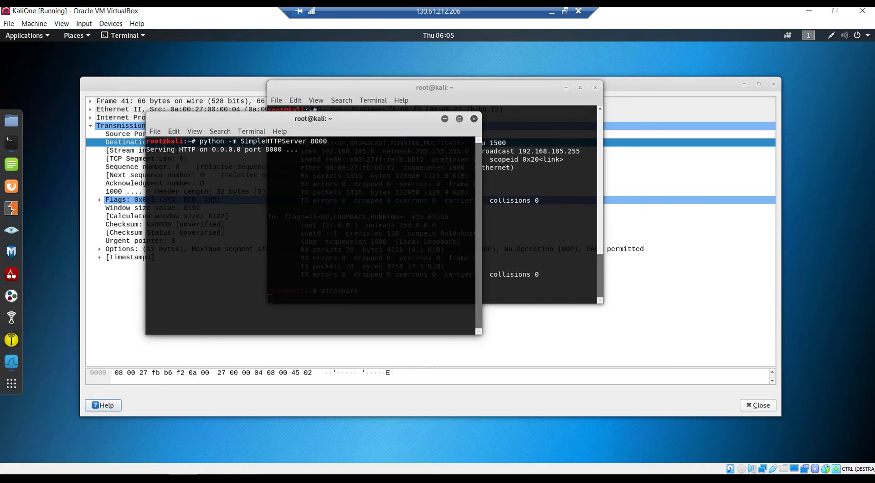
pyautogui.hotkey('alt', 'Tab')
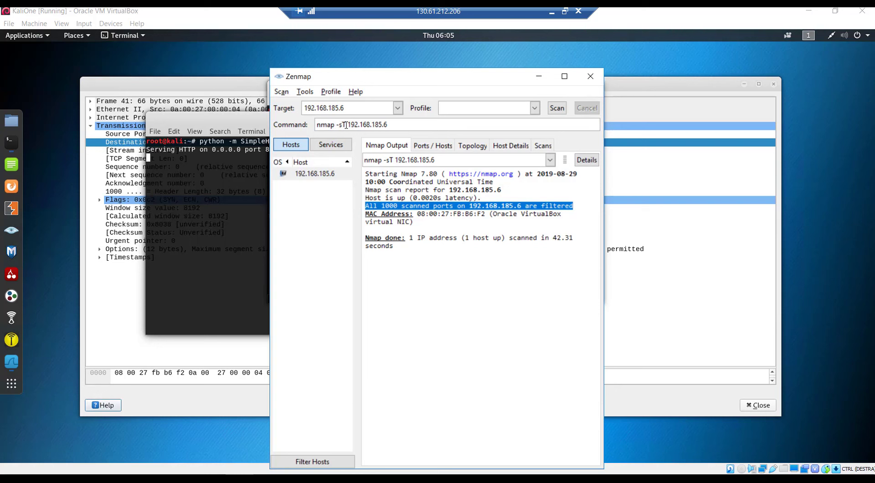
# Change the Zenmap command to nmap -sT -p 8000 192.168.185.6 and close the Packet 41 details
pyautogui.click(348, 125)
pyautogui.write('-')
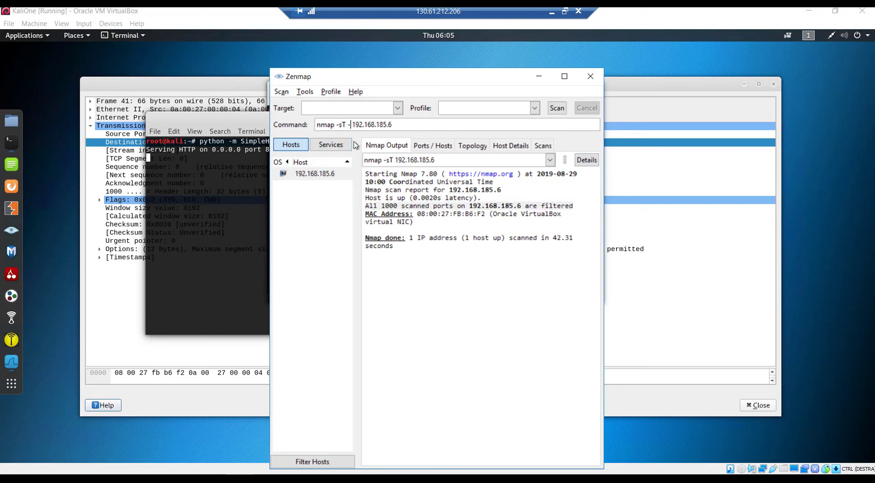
pyautogui.write('p 8000')
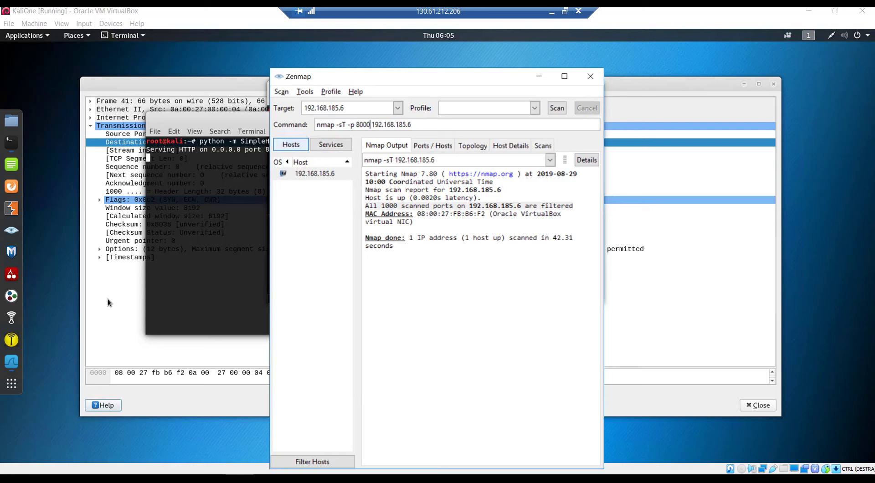
pyautogui.click(115, 328)
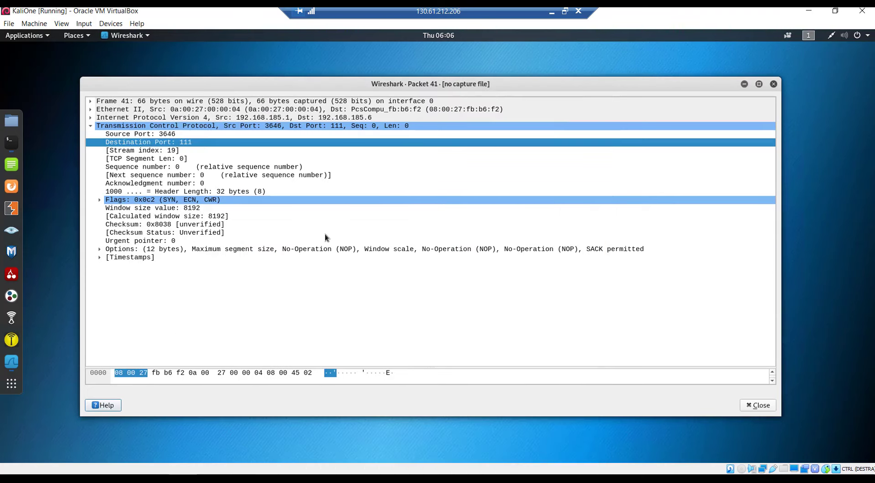
pyautogui.click(774, 84)
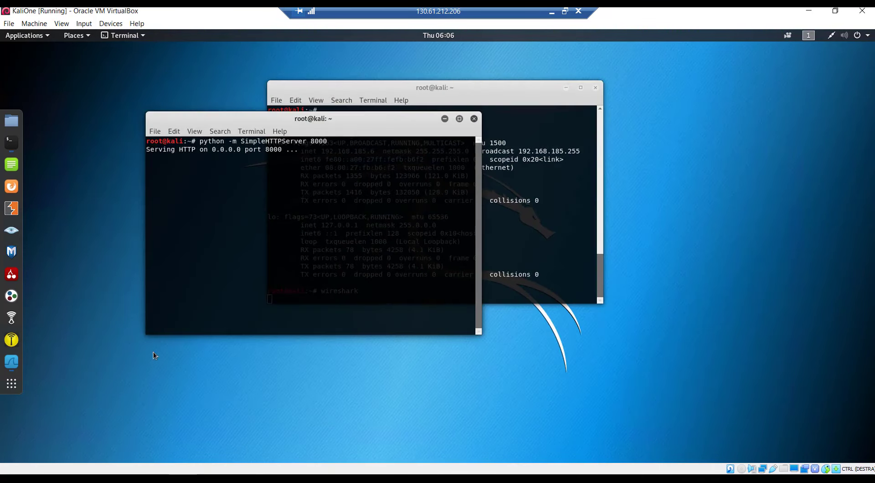
pyautogui.click(11, 361)
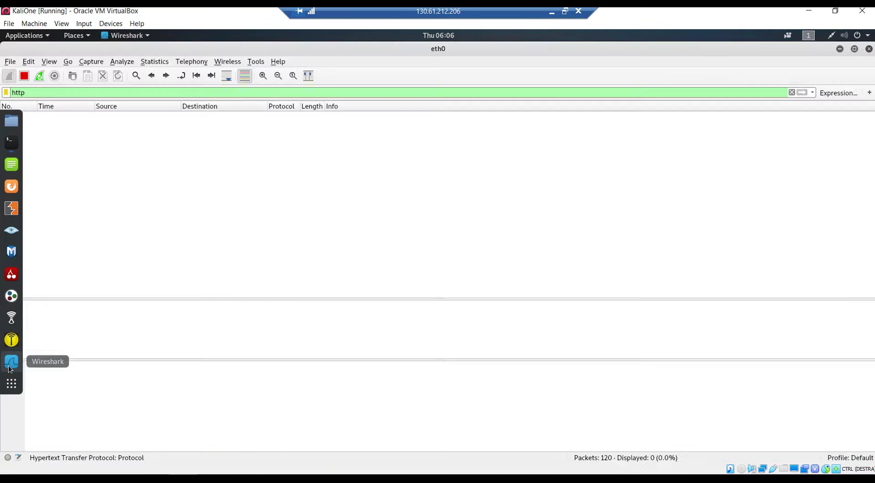
# Restart the eth0 capture without saving and rerun the port 8000 scan in Zenmap
pyautogui.click(39, 76)
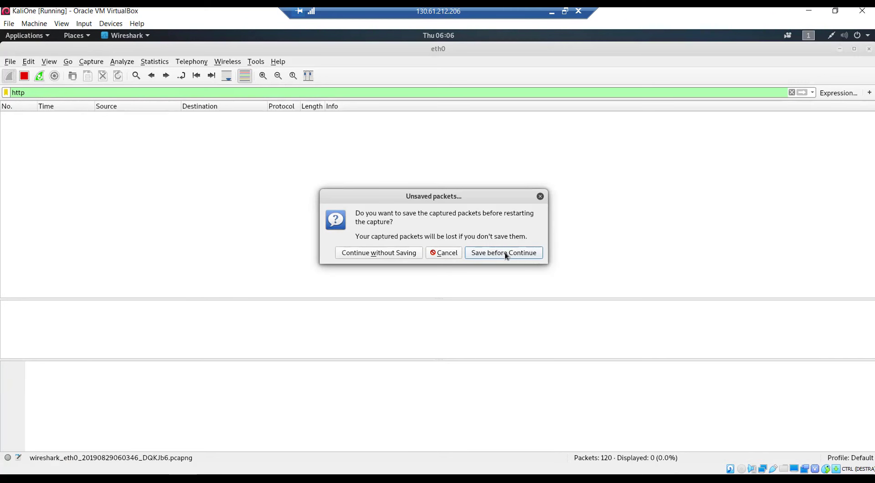
pyautogui.click(360, 253)
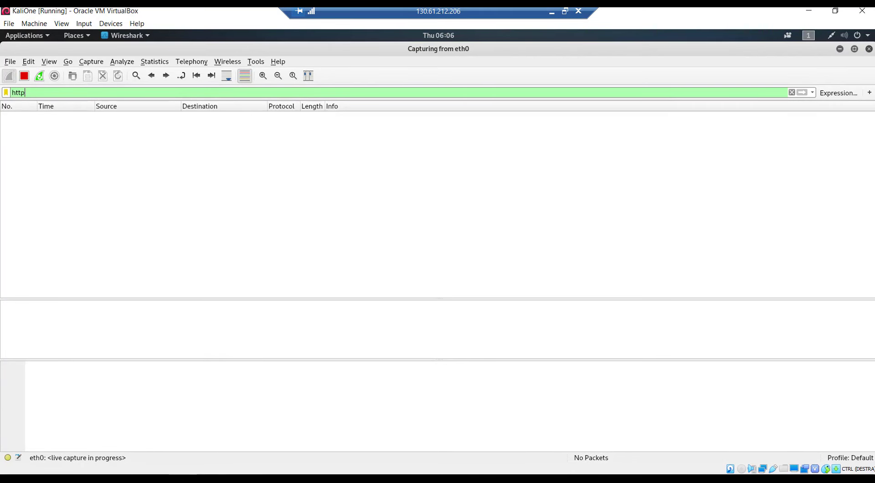
pyautogui.hotkey('alt', 'Tab')
pyautogui.click(555, 110)
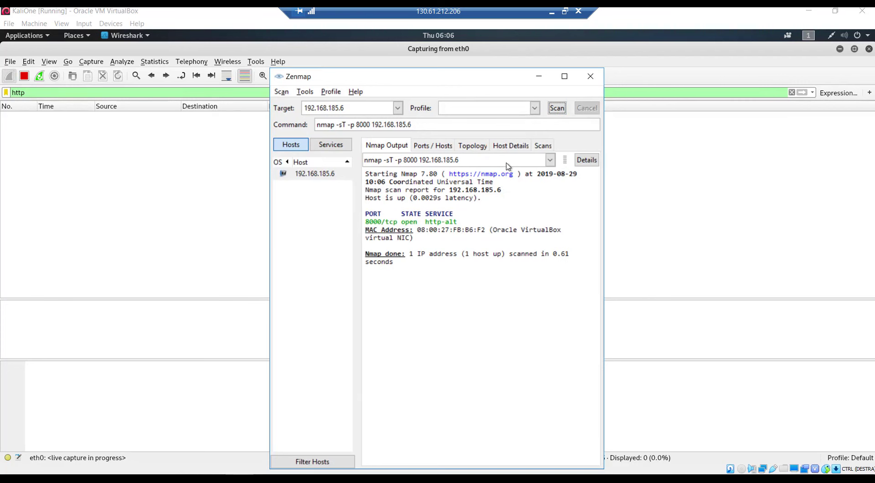
# Filter the capture to tcp, inspect ACK frame 5, then show Chrome's TCP/IP ports tab
pyautogui.click(167, 205)
pyautogui.doubleClick(17, 92)
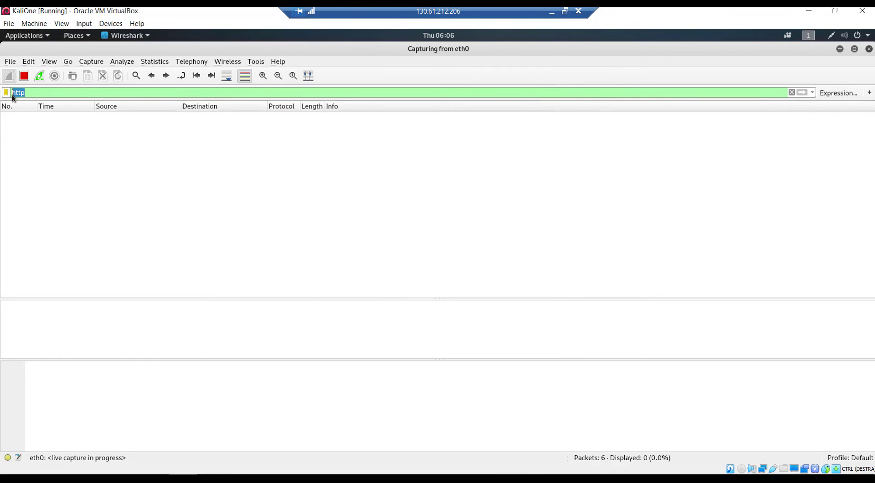
pyautogui.write('tc')
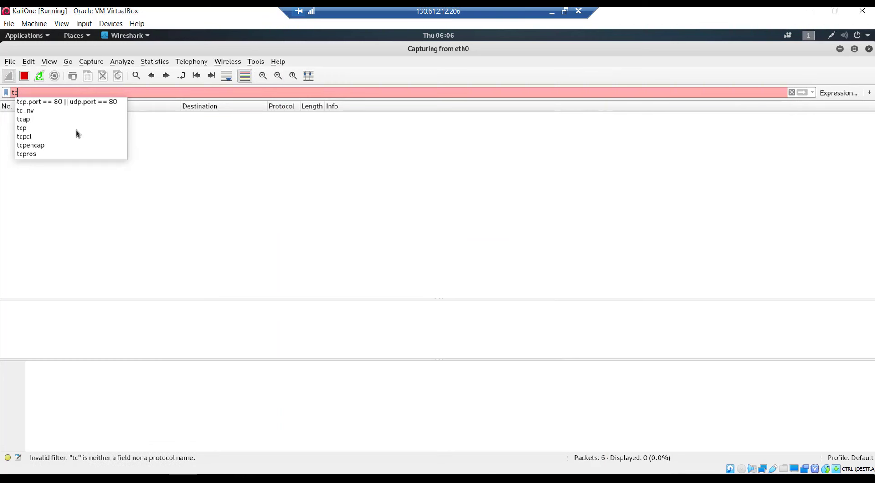
pyautogui.write('p')
pyautogui.press('Return')
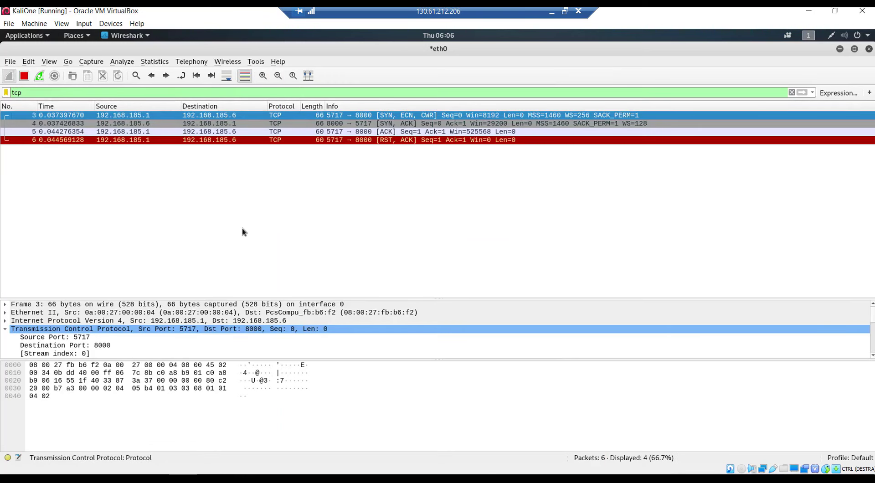
pyautogui.click(364, 131)
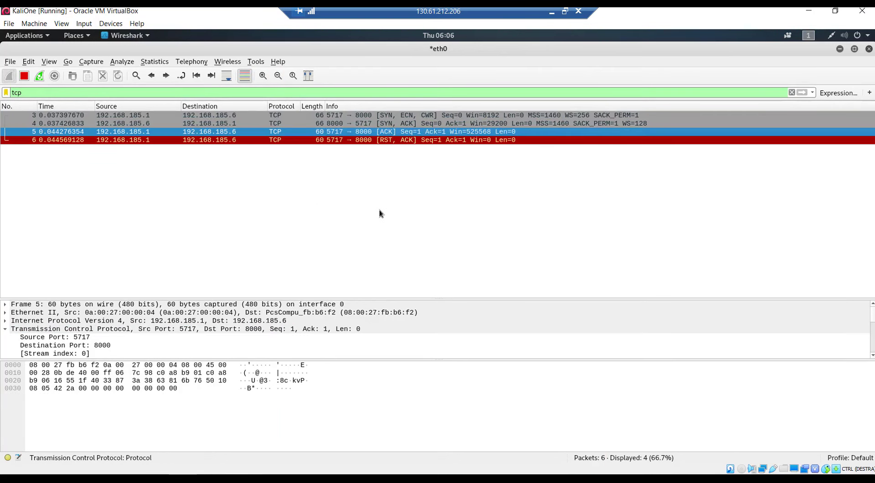
pyautogui.click(230, 481)
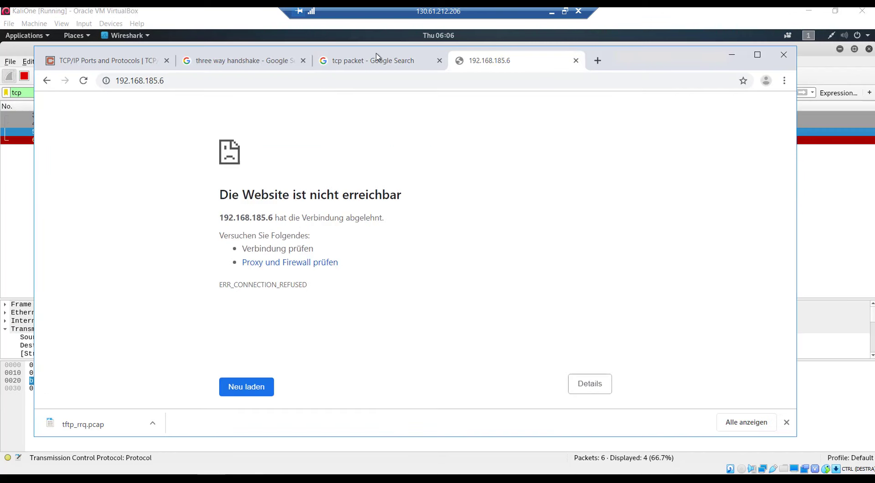
pyautogui.click(96, 59)
# Compare frames 3–6 (SYN, SYN-ACK, ACK, RST) against the three-way handshake diagram
pyautogui.click(224, 60)
pyautogui.moveTo(338, 50); pyautogui.dragTo(308, 202)
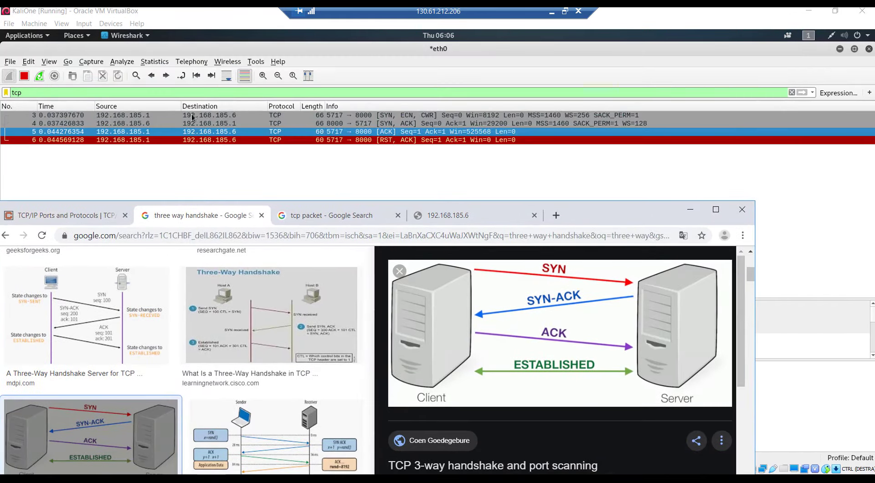
pyautogui.click(192, 117)
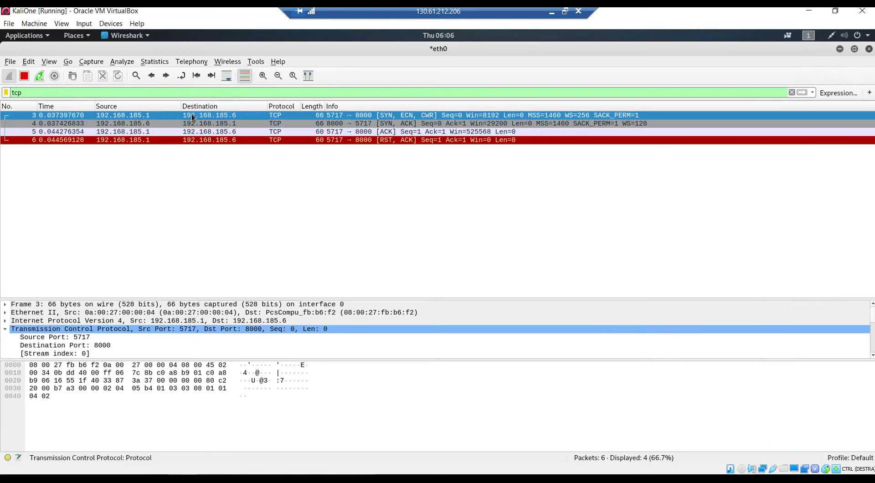
pyautogui.click(393, 123)
pyautogui.click(395, 131)
pyautogui.click(349, 140)
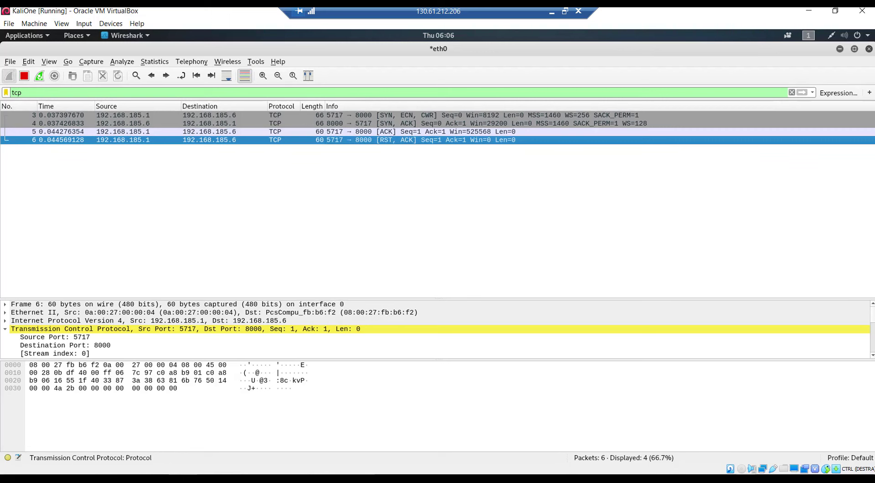
# Highlight Zenmap's 8000/tcp open result, then return to the SYN packet in Wireshark
pyautogui.hotkey('alt', 'Tab')
pyautogui.moveTo(369, 222); pyautogui.dragTo(469, 230)
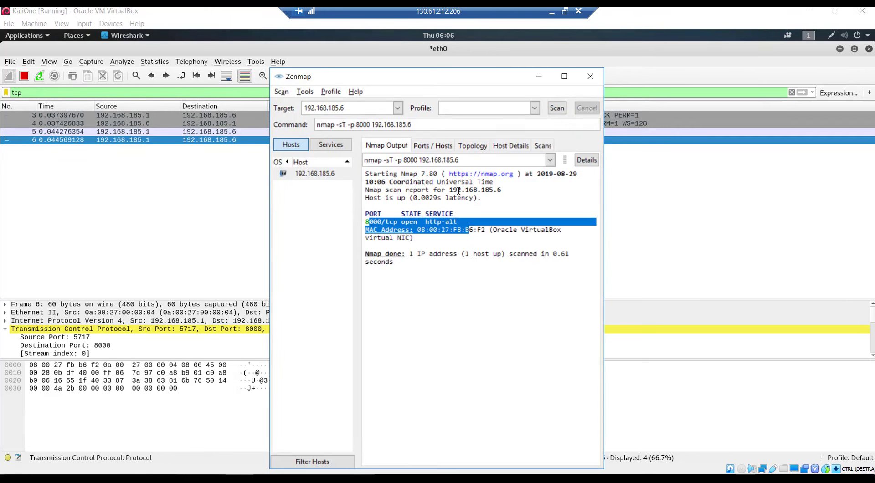
pyautogui.click(469, 222)
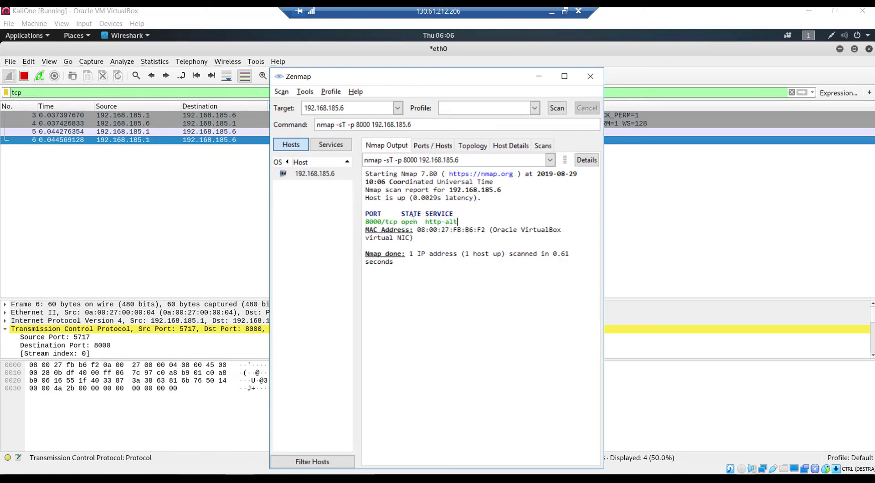
pyautogui.click(211, 116)
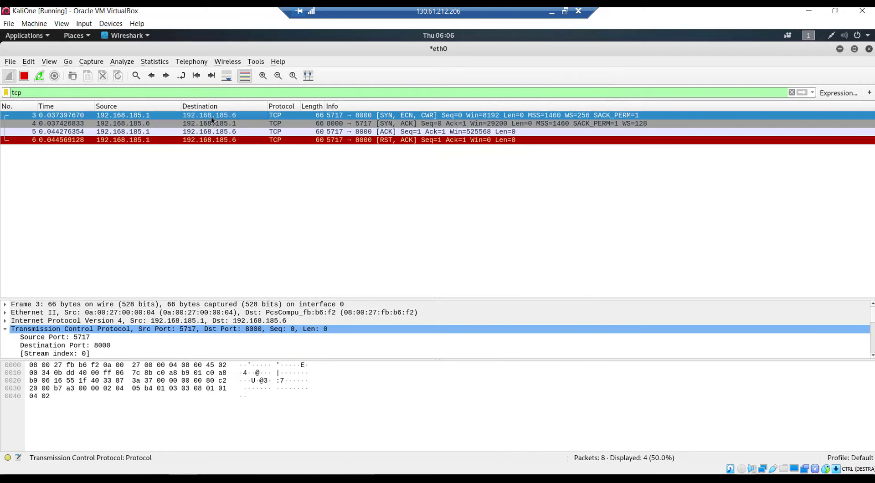
# Check SYN packet 3's TCP Destination Port 8000, close it, and halve the Wireshark window
pyautogui.doubleClick(259, 115)
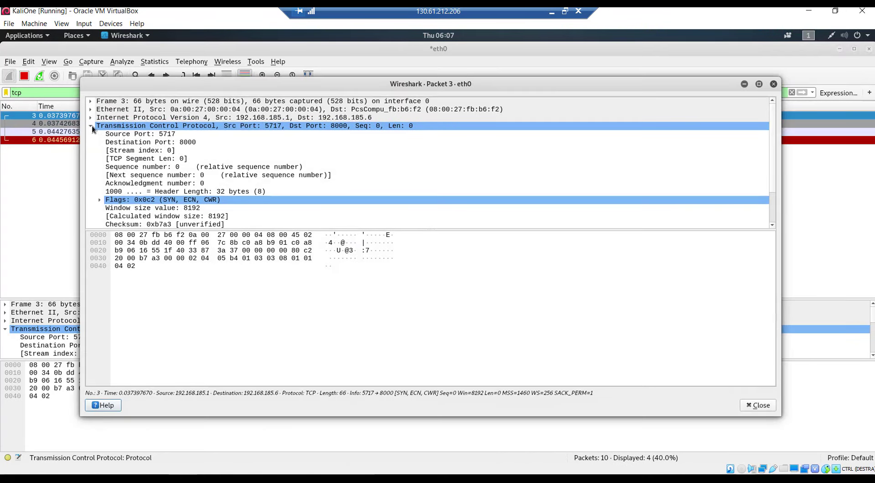
pyautogui.click(91, 126)
pyautogui.click(91, 126)
pyautogui.click(131, 143)
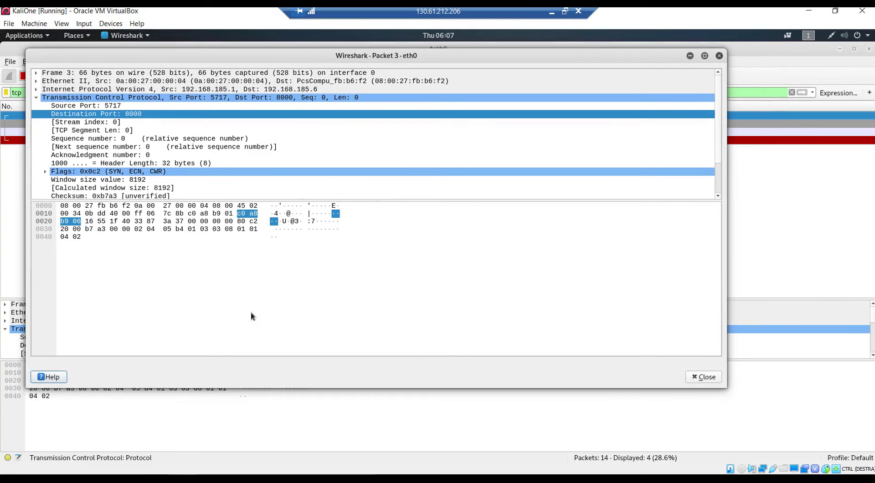
pyautogui.click(719, 56)
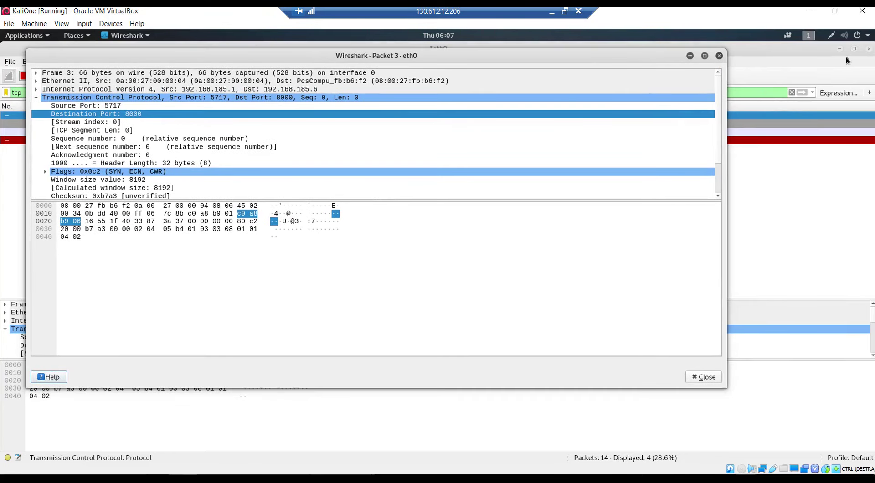
pyautogui.click(854, 50)
pyautogui.click(387, 96)
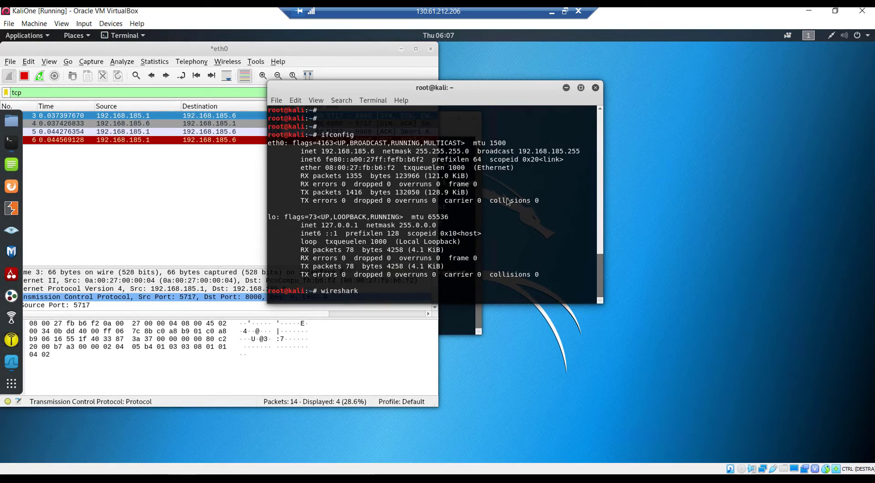
# Bring the root terminal back to the front and move it to the right side of the screen
pyautogui.click(566, 88)
pyautogui.click(457, 300)
pyautogui.moveTo(355, 115); pyautogui.dragTo(692, 81)
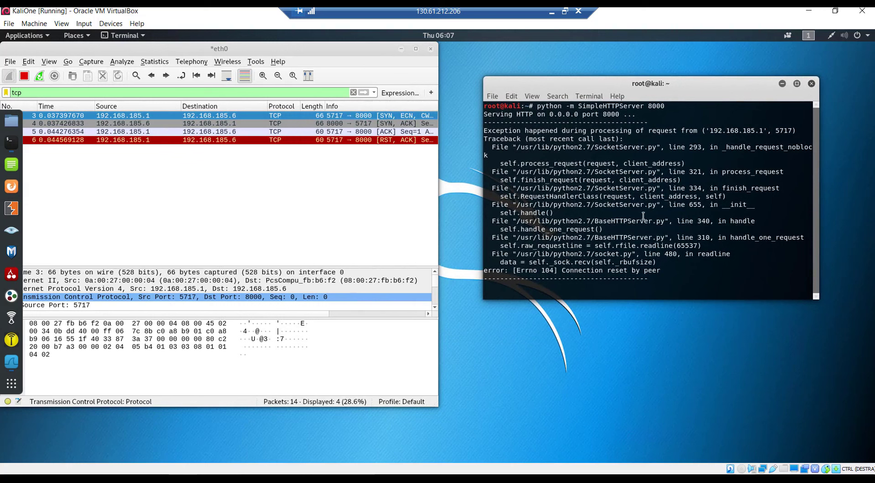
# Highlight the 'Serving HTTP on 0.0.0.0 port 8000' line, then widen the Wireshark capture window
pyautogui.moveTo(487, 114); pyautogui.dragTo(629, 114)
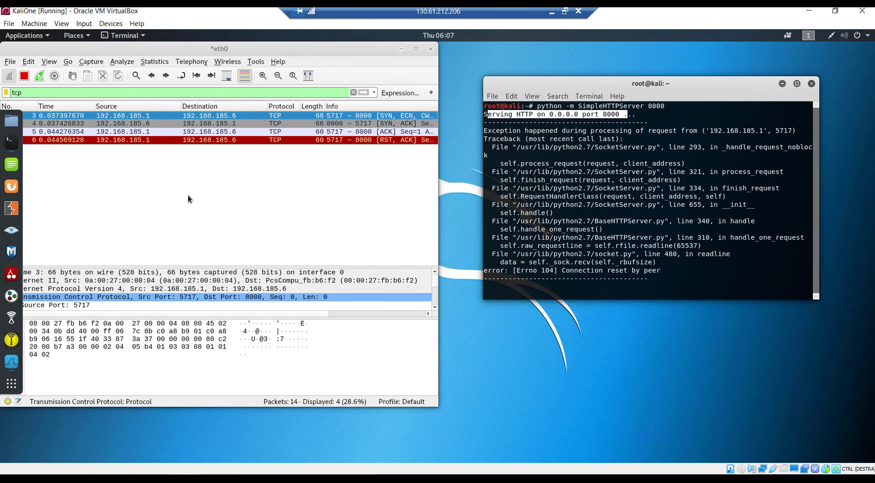
pyautogui.click(326, 120)
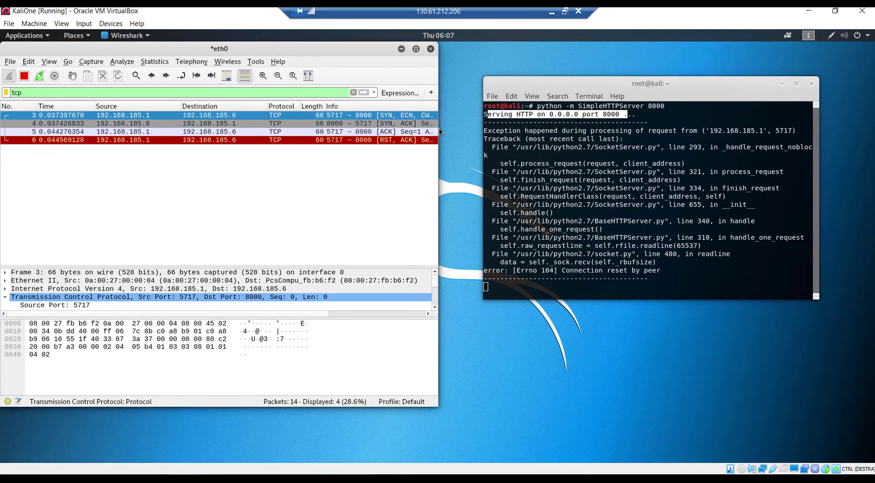
pyautogui.moveTo(439, 127); pyautogui.dragTo(567, 127)
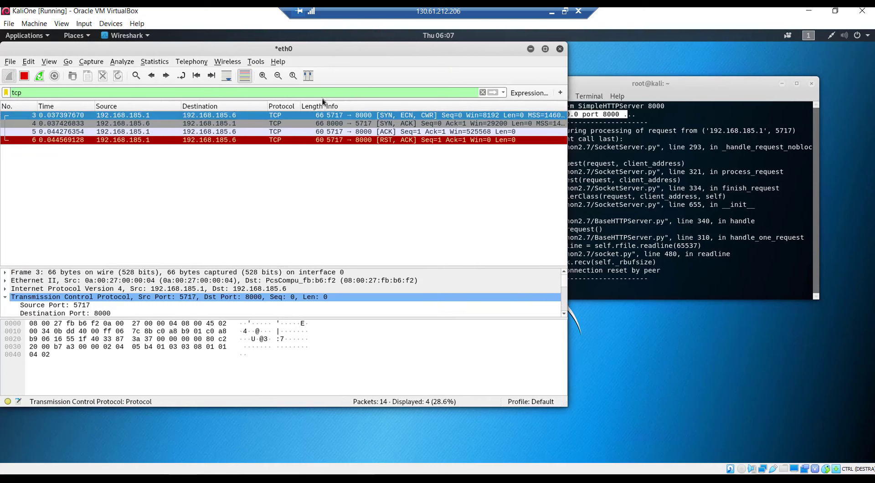
# Inspect handshake frames 4 (SYN-ACK), 5 (ACK) and 3 (SYN), ending on ACK frame 5
pyautogui.click(370, 122)
pyautogui.click(375, 132)
pyautogui.click(375, 114)
pyautogui.click(384, 124)
pyautogui.press('Down')
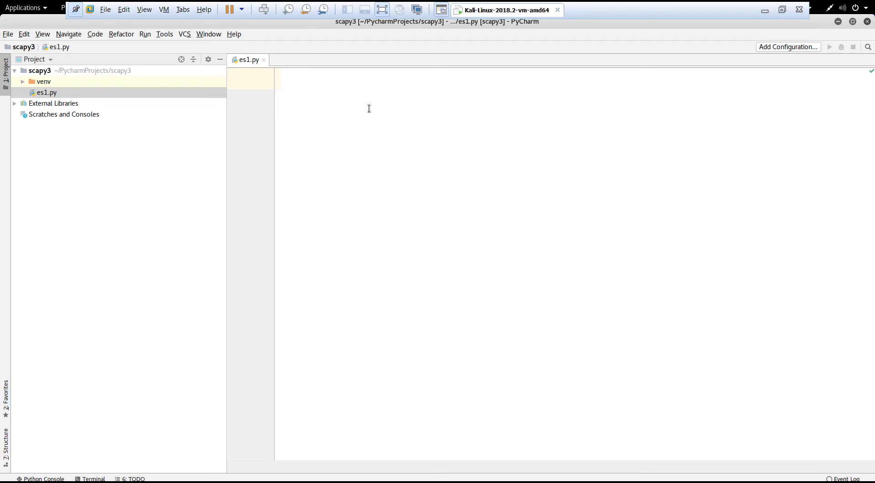
# Open PyCharm Settings to the scapy3 Project Interpreter package list
pyautogui.click(6, 35)
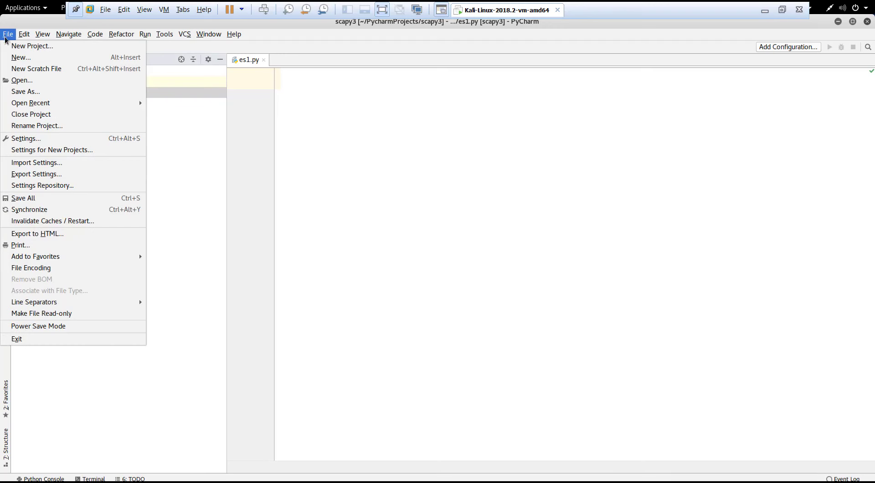
pyautogui.click(10, 138)
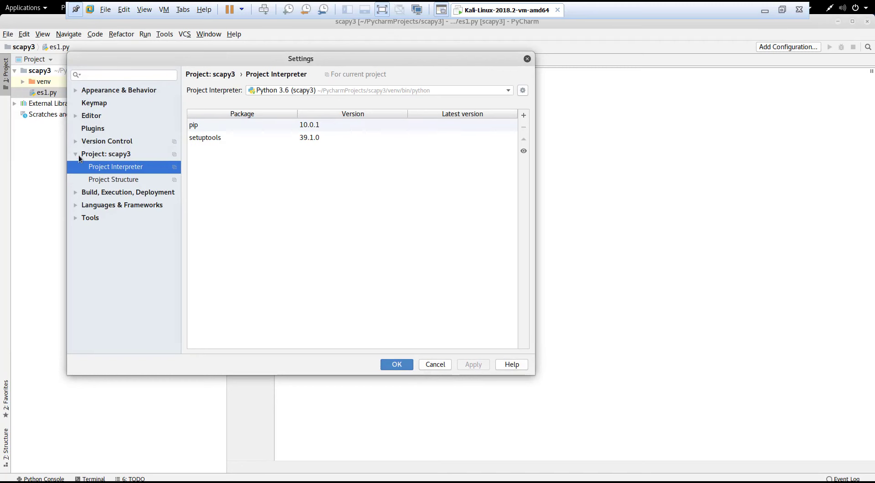
pyautogui.click(89, 156)
pyautogui.click(98, 167)
# Search for 'scapy', install scapy 2.4.2 into the interpreter, and close Settings with OK
pyautogui.click(523, 115)
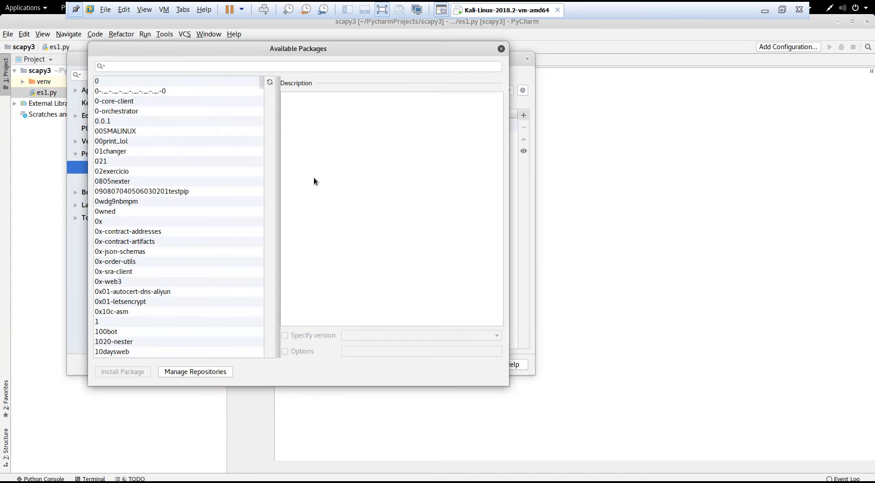
pyautogui.click(325, 66)
pyautogui.write('scapy')
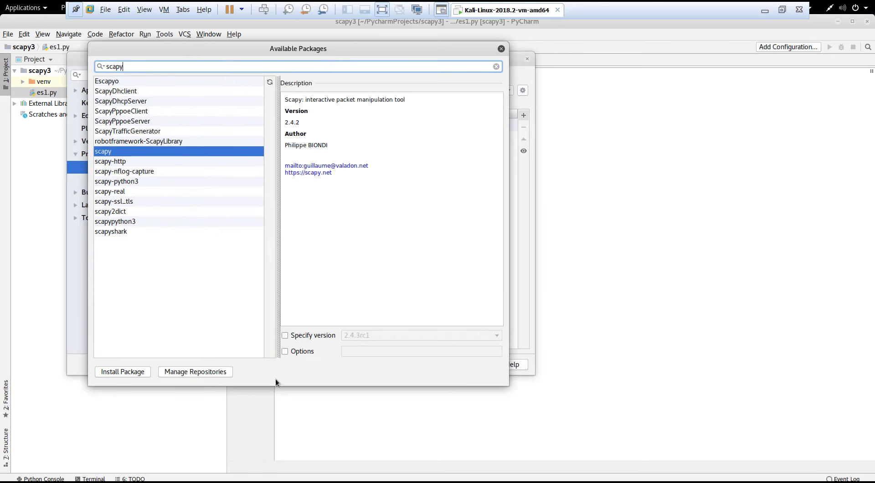
pyautogui.click(122, 372)
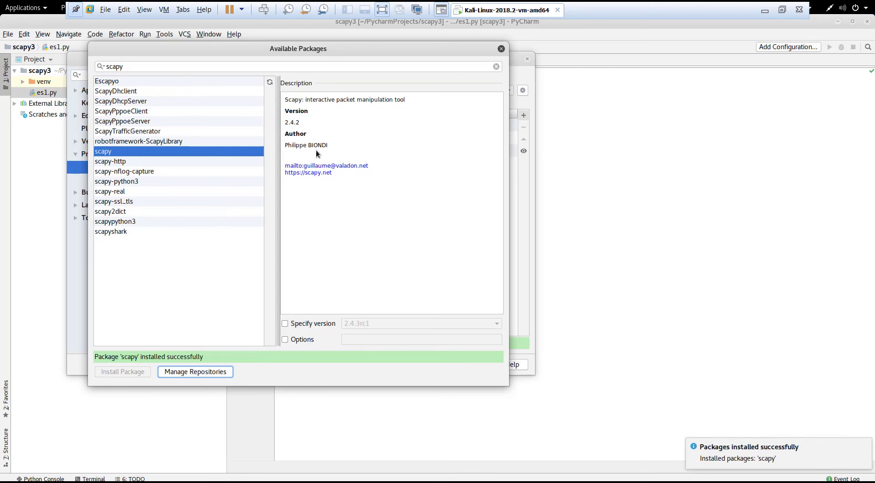
pyautogui.click(501, 50)
pyautogui.click(396, 365)
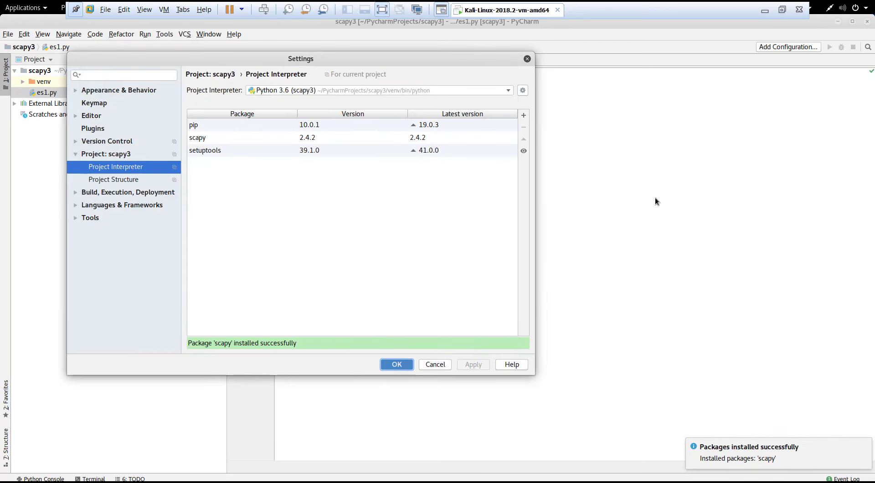
# Launch a new Terminal from the application launcher and minimize PyCharm
pyautogui.click(28, 8)
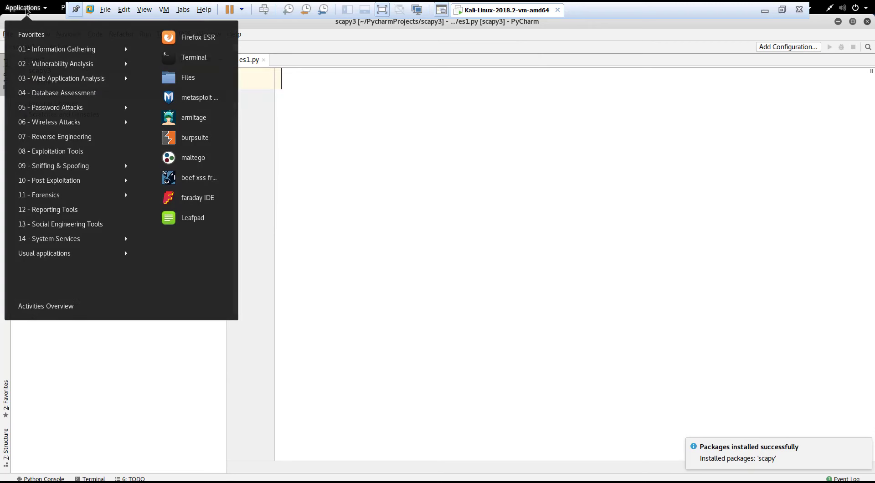
pyautogui.click(207, 61)
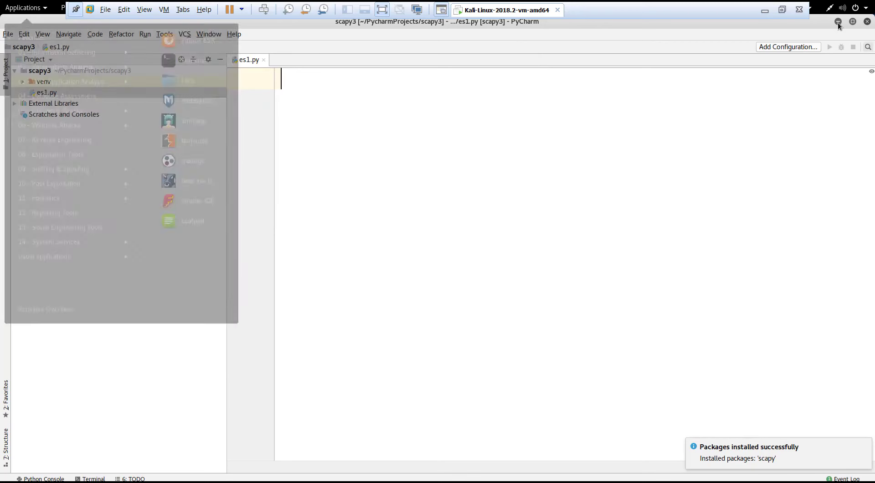
pyautogui.moveTo(338, 29); pyautogui.dragTo(380, 80)
pyautogui.click(838, 21)
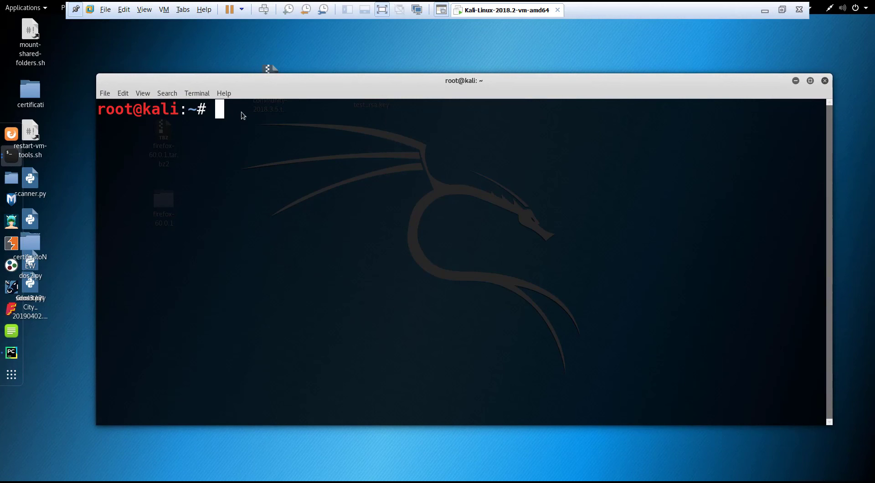
# Run scapy to confirm Scapy 2.3.3 starts, then exit back to the shell
pyautogui.write('scapy')
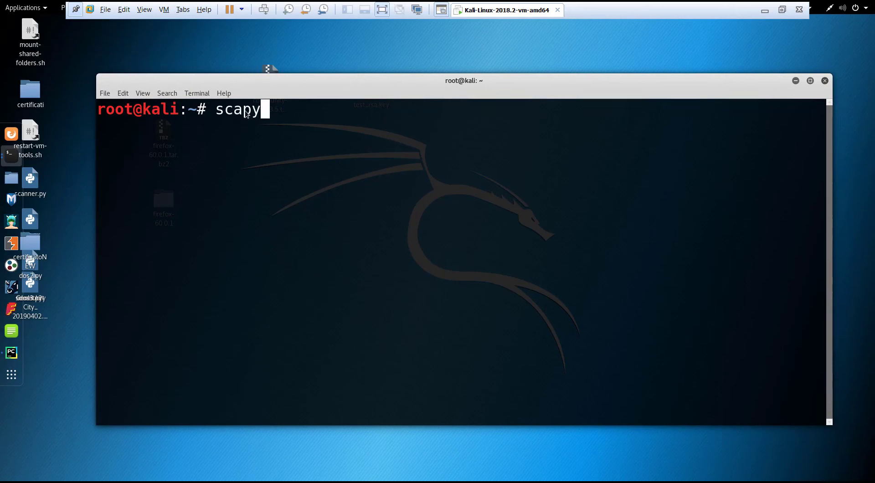
pyautogui.press('Return')
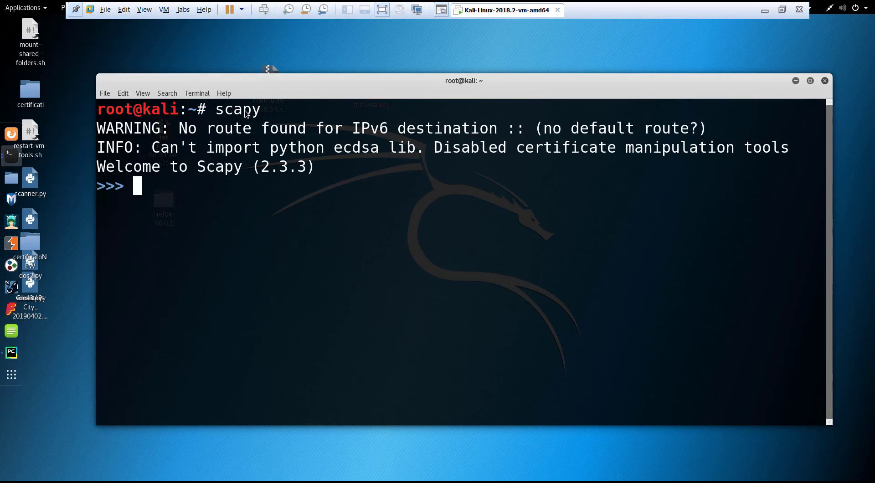
pyautogui.press('Return')
pyautogui.press('Return')
pyautogui.press('Return')
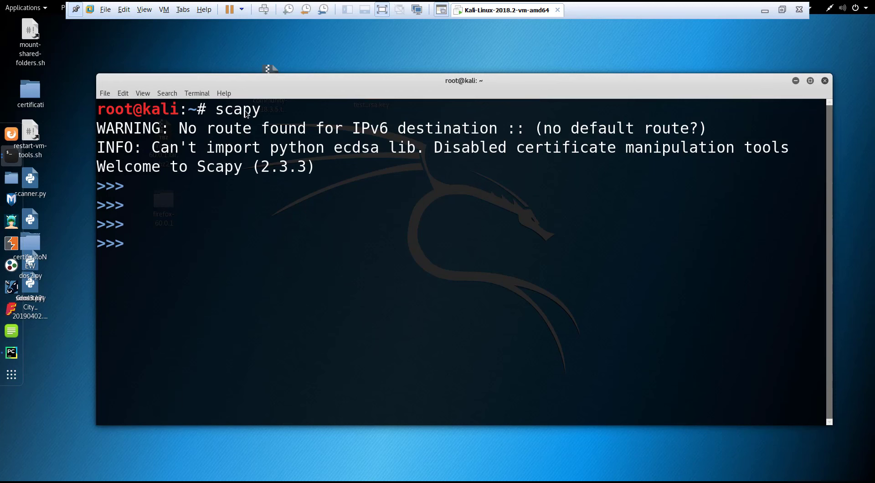
pyautogui.write('quit')
pyautogui.press('Return')
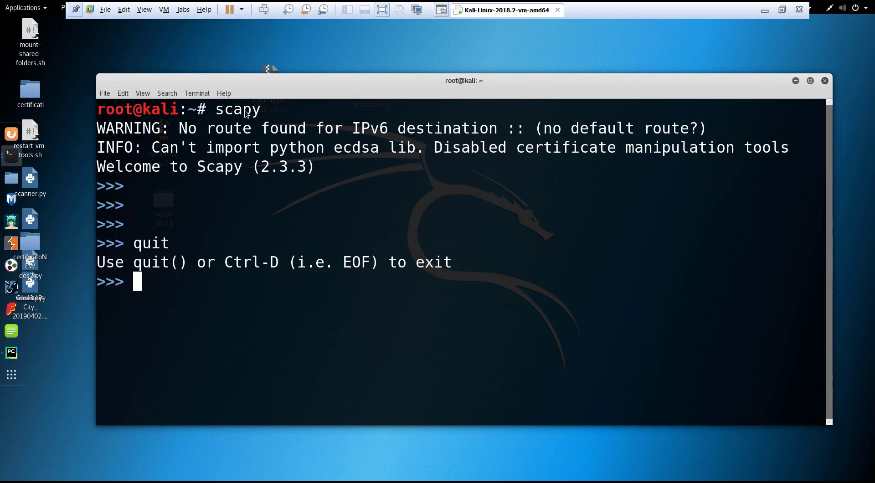
pyautogui.hotkey('ctrl', 'd')
# Clear the terminal screen with the clear command
pyautogui.press('Return')
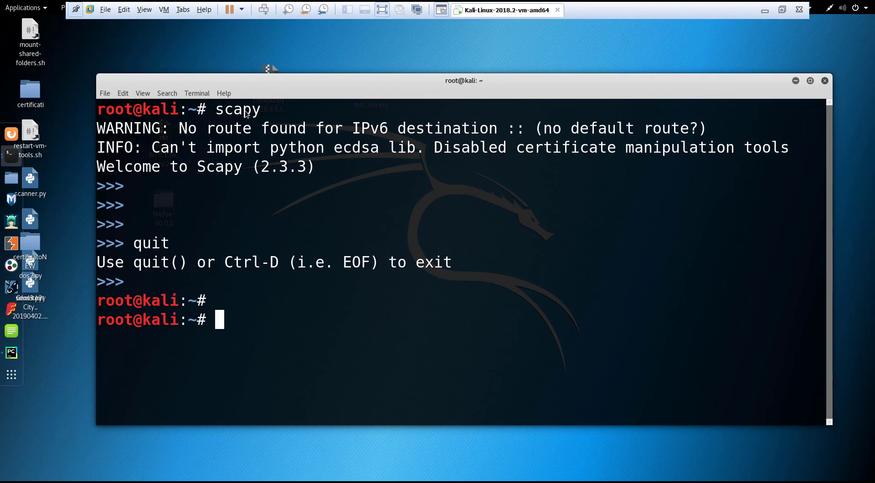
pyautogui.write('clear')
pyautogui.press('Return')
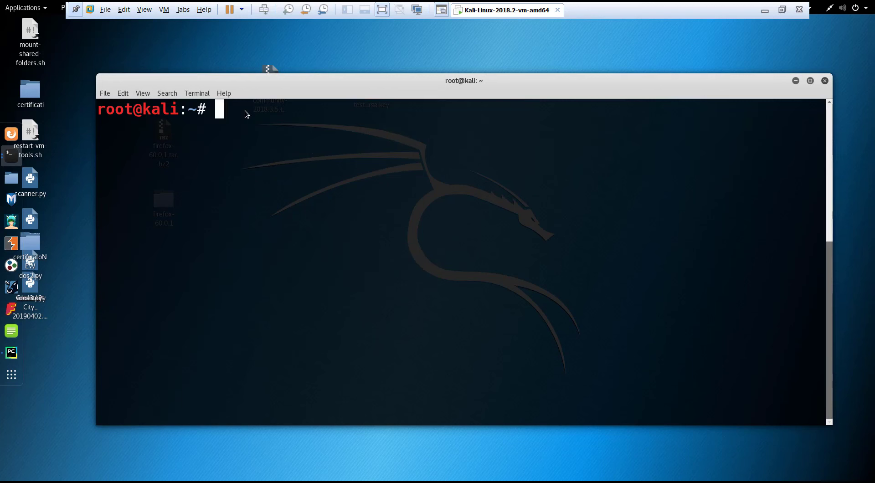
pyautogui.press('Return')
pyautogui.press('Return')
pyautogui.press('Return')
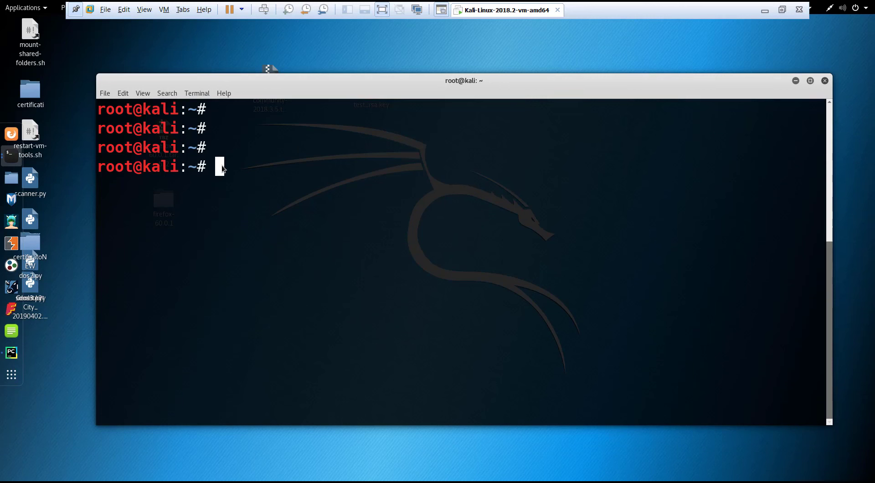
# Type 'apt install python3-pip' after switching the keyboard layout to Italian, then erase it
pyautogui.write('apt')
pyautogui.write('install ')
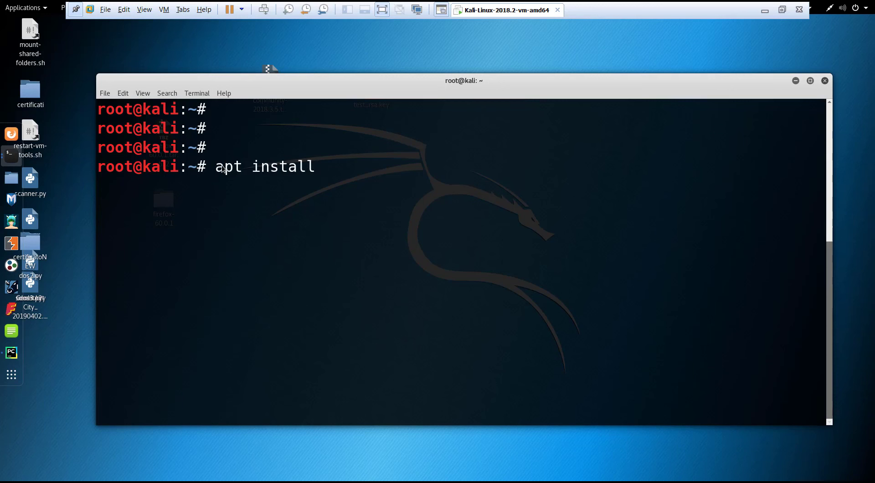
pyautogui.write('python')
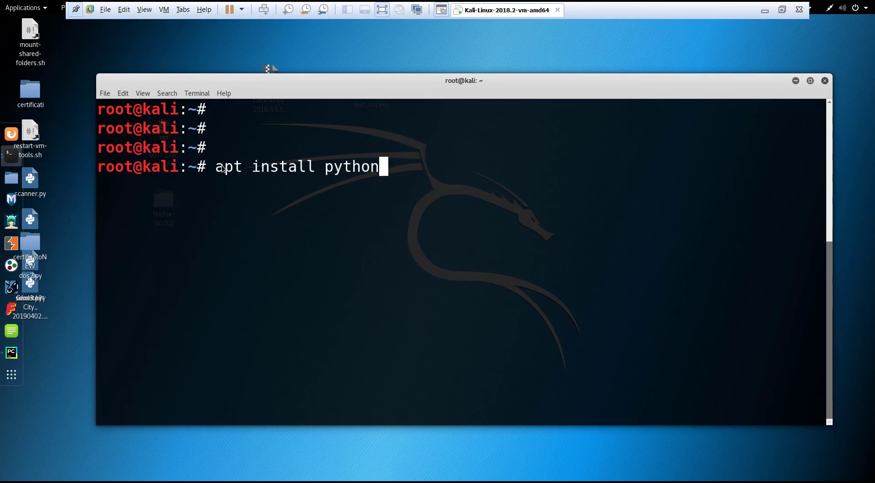
pyautogui.write('3/pip')
pyautogui.press('BackSpace')
pyautogui.press('BackSpace')
pyautogui.press('BackSpace')
pyautogui.press('BackSpace')
pyautogui.click(815, 8)
pyautogui.click(800, 50)
pyautogui.write('-pi')
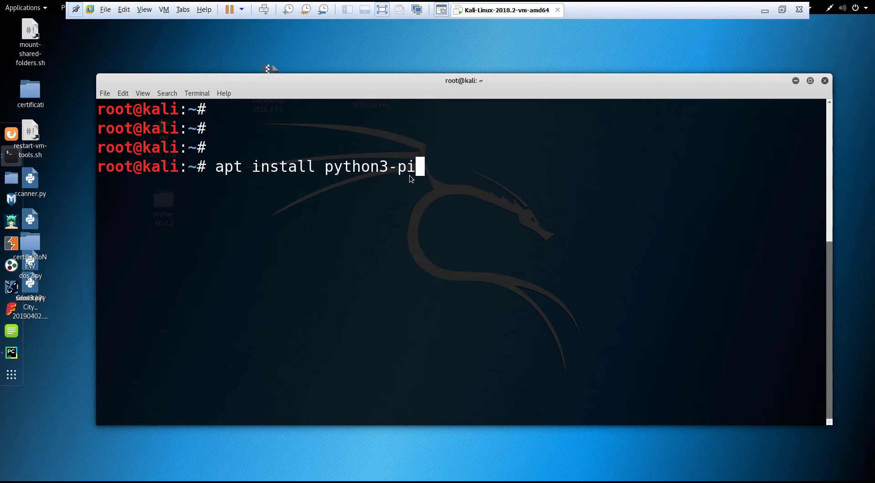
pyautogui.write('p')
pyautogui.moveTo(325, 167); pyautogui.dragTo(452, 173)
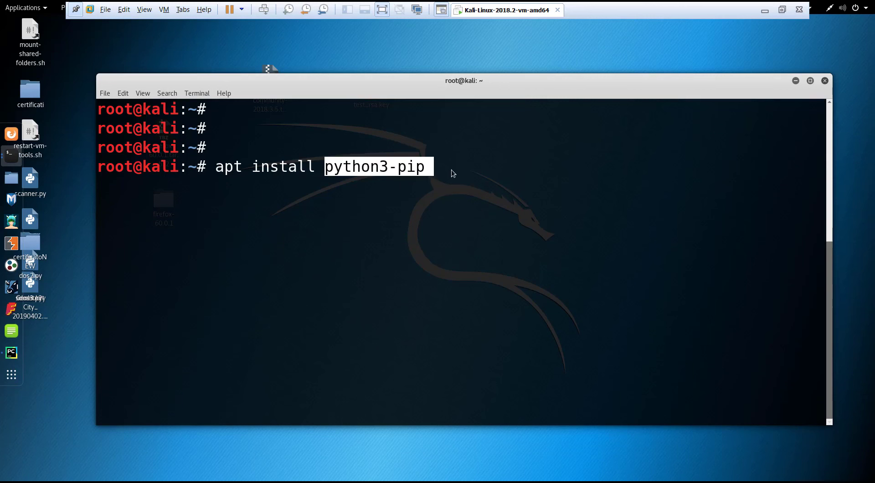
pyautogui.click(452, 174)
pyautogui.press('BackSpace')
pyautogui.press('BackSpace')
pyautogui.press('BackSpace')
pyautogui.press('BackSpace')
pyautogui.press('BackSpace')
pyautogui.press('BackSpace')
pyautogui.press('BackSpace')
pyautogui.press('BackSpace')
pyautogui.press('BackSpace')
pyautogui.press('BackSpace')
pyautogui.press('BackSpace')
pyautogui.press('BackSpace')
pyautogui.press('BackSpace')
pyautogui.press('BackSpace')
pyautogui.press('BackSpace')
pyautogui.press('BackSpace')
pyautogui.press('BackSpace')
pyautogui.press('BackSpace')
pyautogui.press('BackSpace')
pyautogui.press('BackSpace')
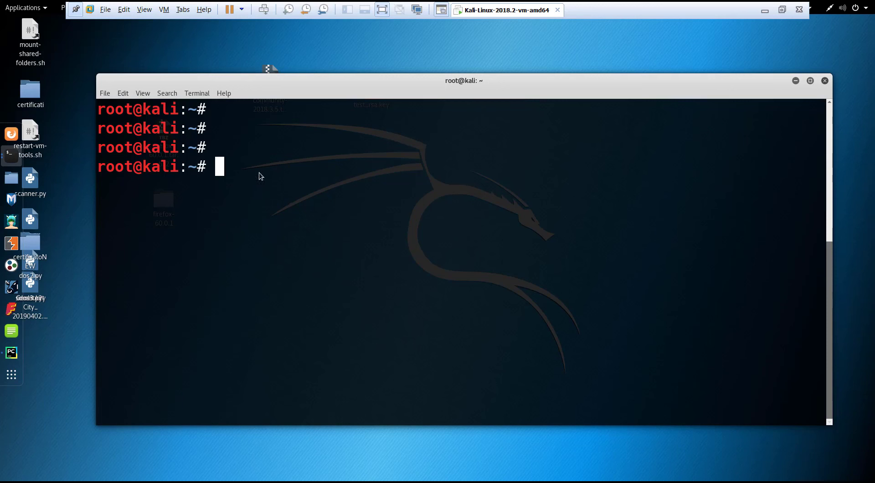
# Type 'pip3 install scapy-python3', then erase it and a 'clear' command without running either
pyautogui.write('pip3 ')
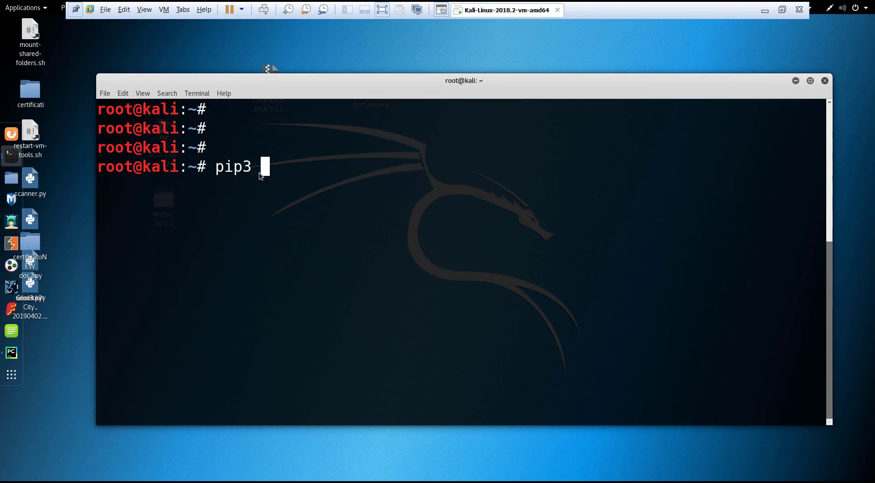
pyautogui.write('install scapy')
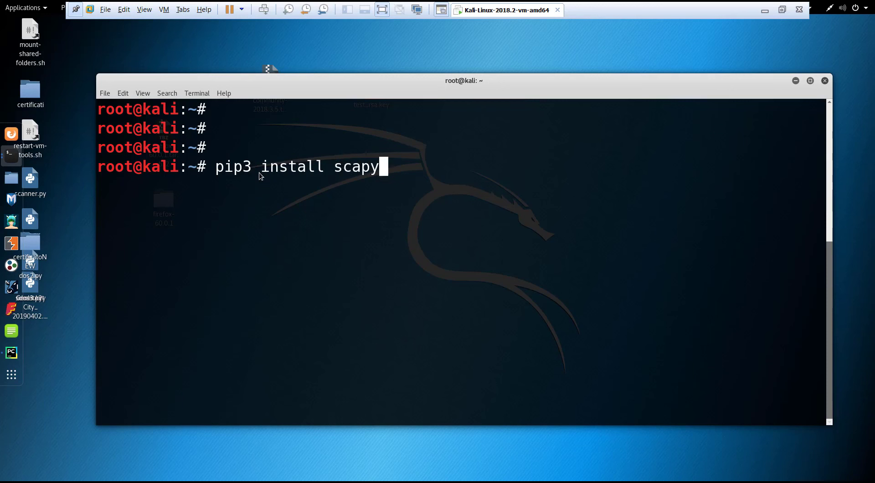
pyautogui.write('-python3')
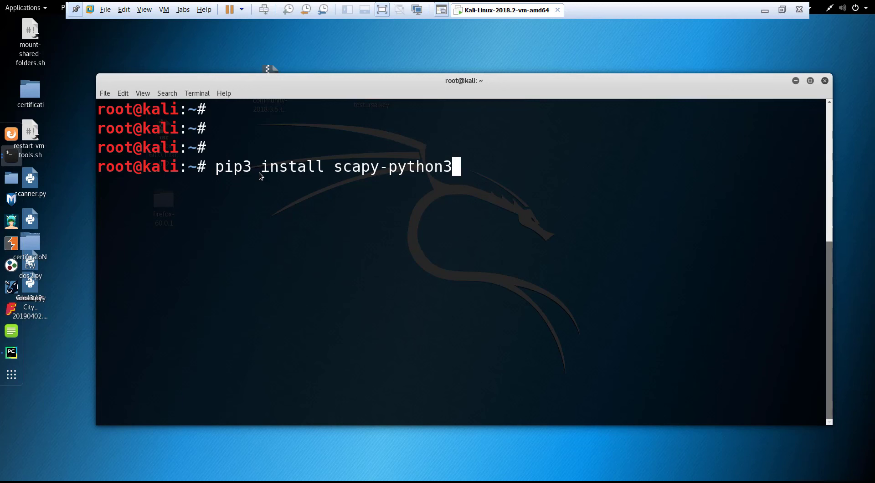
pyautogui.press('BackSpace')
pyautogui.press('BackSpace')
pyautogui.press('BackSpace')
pyautogui.press('BackSpace')
pyautogui.press('BackSpace')
pyautogui.press('BackSpace')
pyautogui.press('BackSpace')
pyautogui.press('BackSpace')
pyautogui.press('BackSpace')
pyautogui.press('BackSpace')
pyautogui.press('BackSpace')
pyautogui.press('BackSpace')
pyautogui.press('BackSpace')
pyautogui.press('BackSpace')
pyautogui.press('BackSpace')
pyautogui.press('BackSpace')
pyautogui.press('BackSpace')
pyautogui.press('BackSpace')
pyautogui.press('BackSpace')
pyautogui.press('BackSpace')
pyautogui.write('clear')
pyautogui.press('BackSpace')
pyautogui.press('BackSpace')
pyautogui.press('BackSpace')
pyautogui.press('BackSpace')
pyautogui.press('BackSpace')
# Run scapy to reach the Scapy 2.3.3 >>> prompt and raise the terminal window
pyautogui.write('scapy')
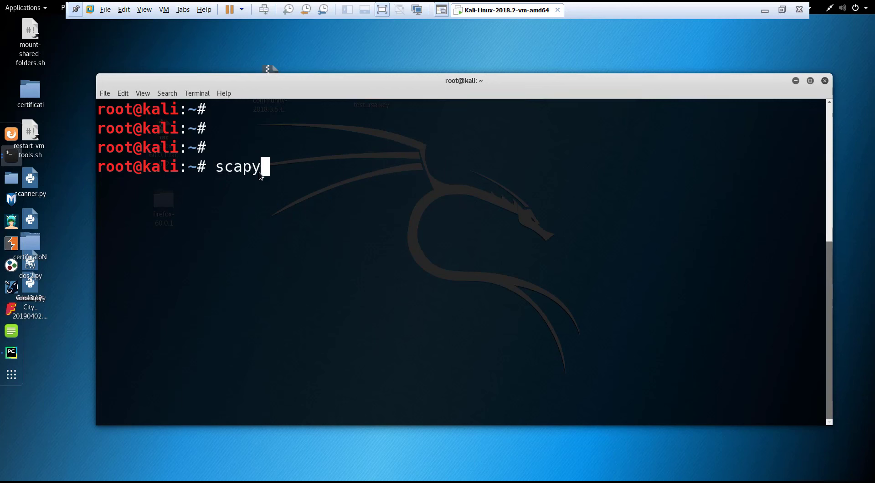
pyautogui.press('Return')
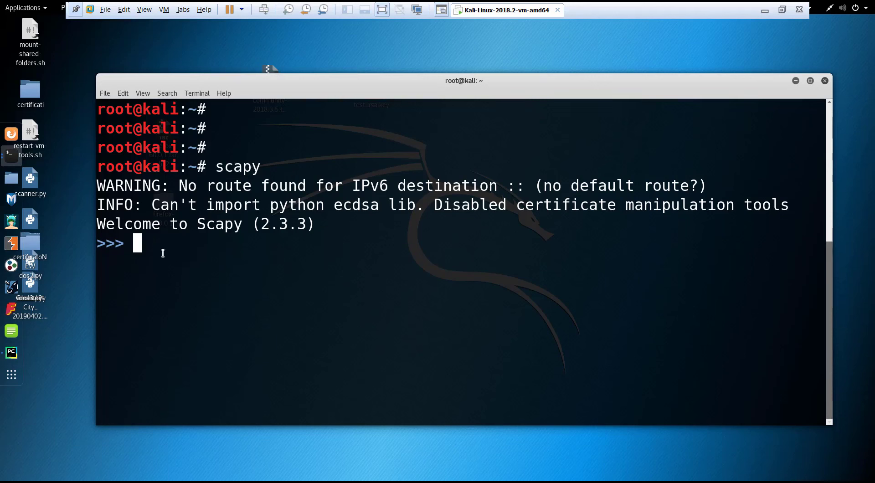
pyautogui.press('Return')
pyautogui.press('Return')
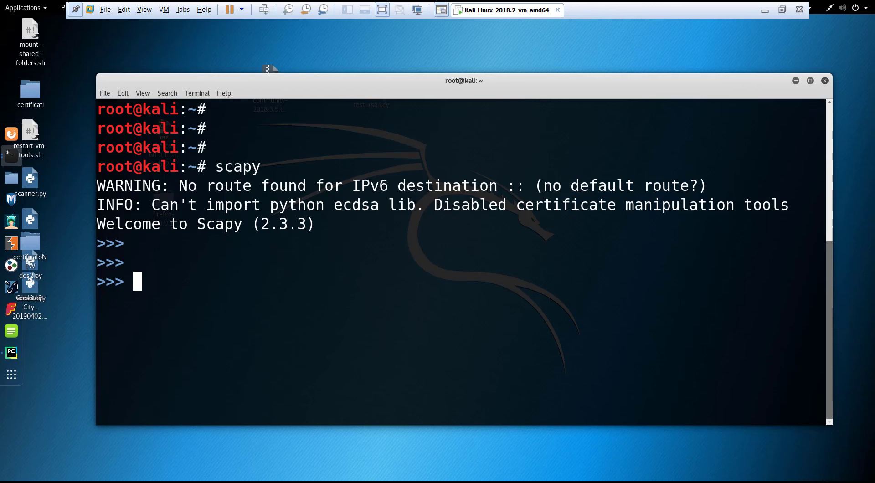
pyautogui.moveTo(269, 69); pyautogui.dragTo(270, 26)
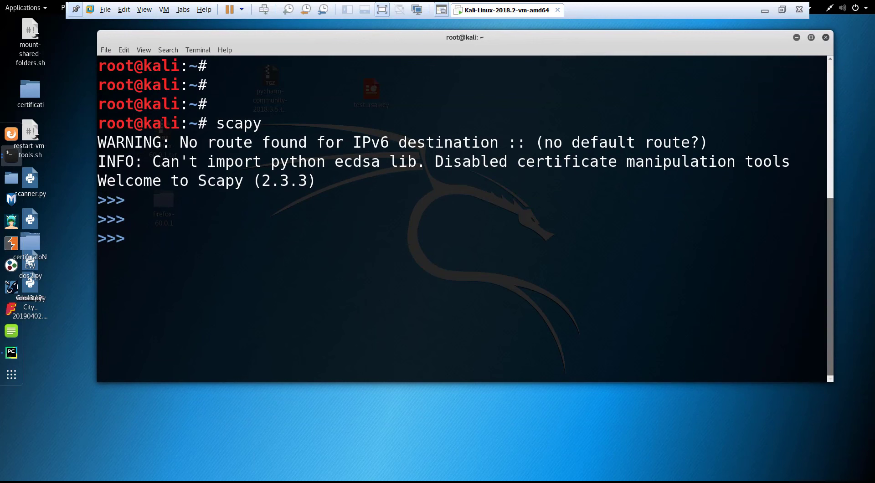
# Type send(IP(dst="127.0.0.1")) at the Scapy prompt, correcting the 'sned' typo
pyautogui.write('sned')
pyautogui.press('BackSpace')
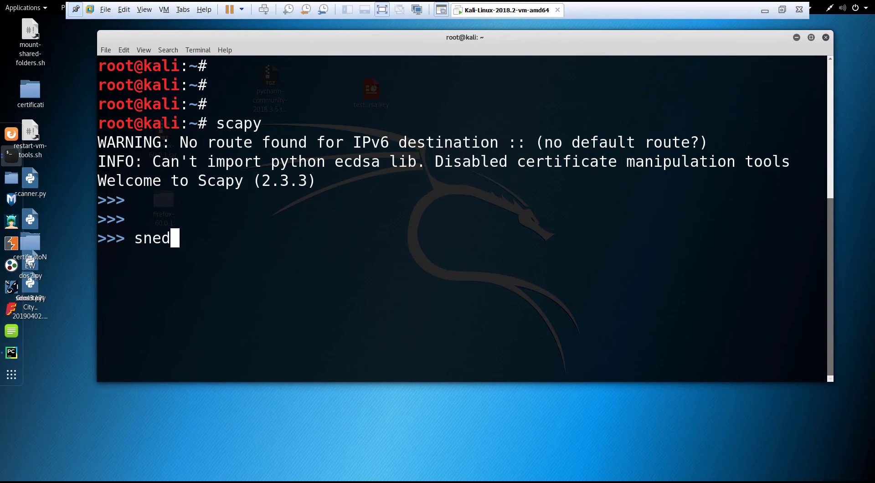
pyautogui.press('BackSpace')
pyautogui.press('BackSpace')
pyautogui.press('BackSpace')
pyautogui.write('end()')
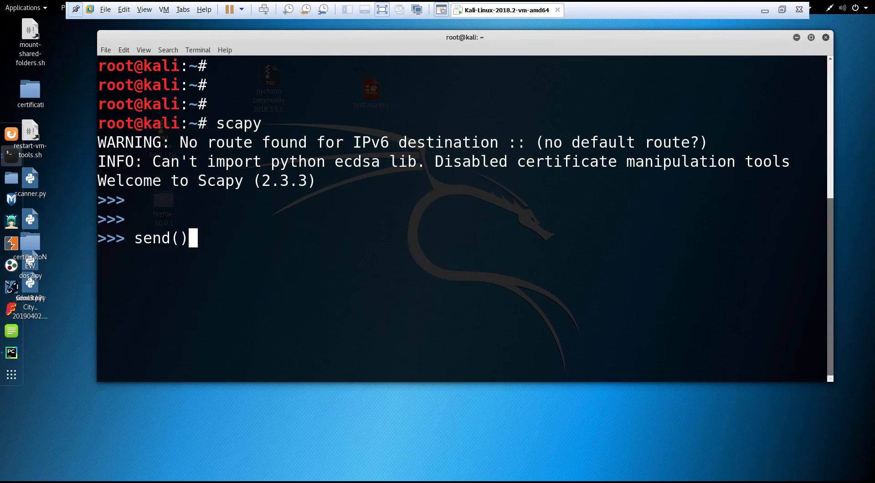
pyautogui.press('Left')
pyautogui.write('IP()')
pyautogui.press('Left')
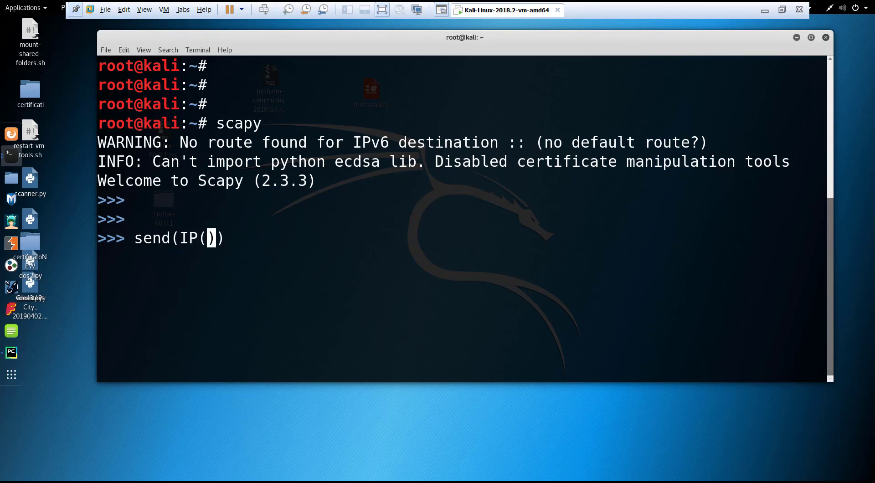
pyautogui.write('(dst')
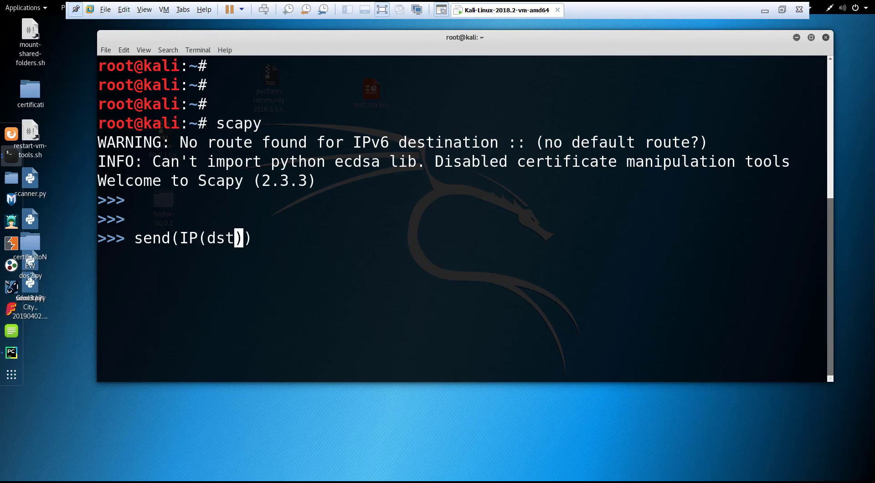
pyautogui.write('="127.')
pyautogui.write('"')
pyautogui.press('Left')
pyautogui.write('127.')
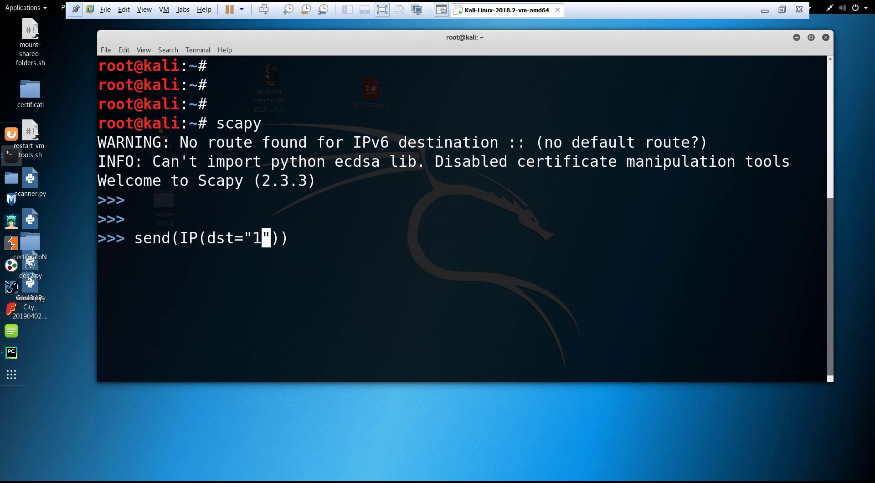
pyautogui.write('0.0.1')
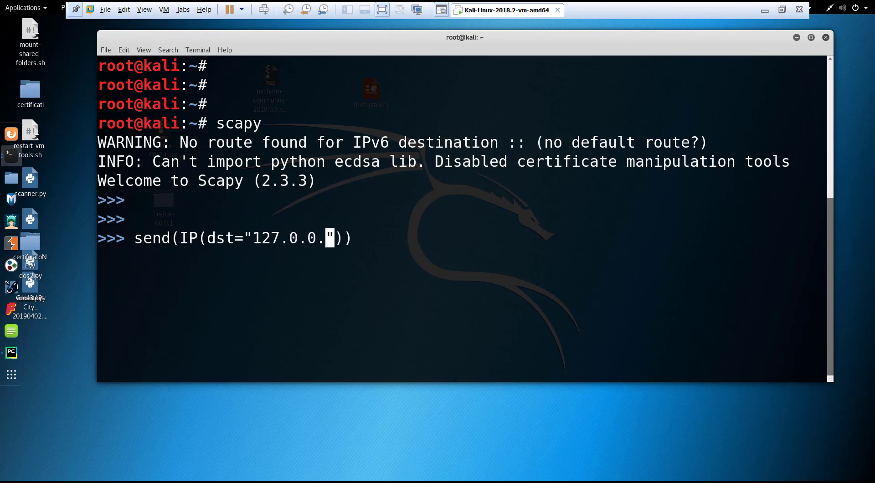
pyautogui.press('Right')
# Highlight the IP destination part, then append /ICMP()/"ciao Mondo" to the command
pyautogui.moveTo(343, 238); pyautogui.dragTo(180, 238)
pyautogui.press('Right')
pyautogui.write('/ICMP')
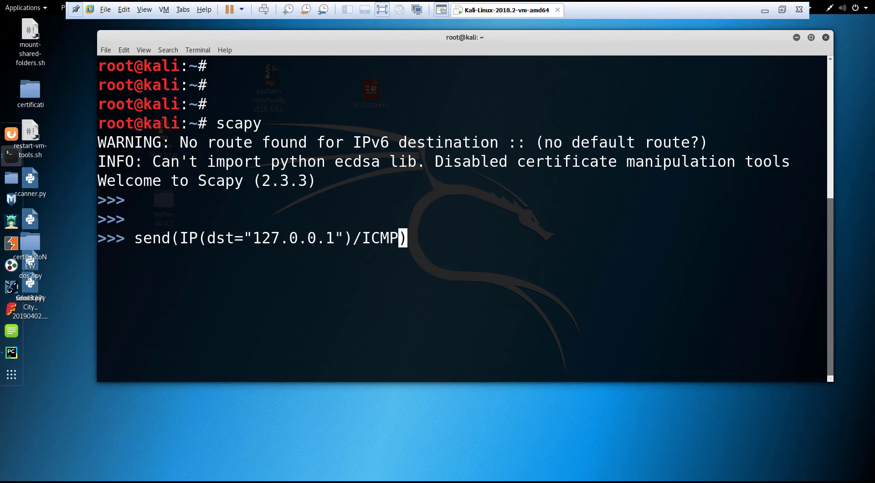
pyautogui.write('()')
pyautogui.press('Left')
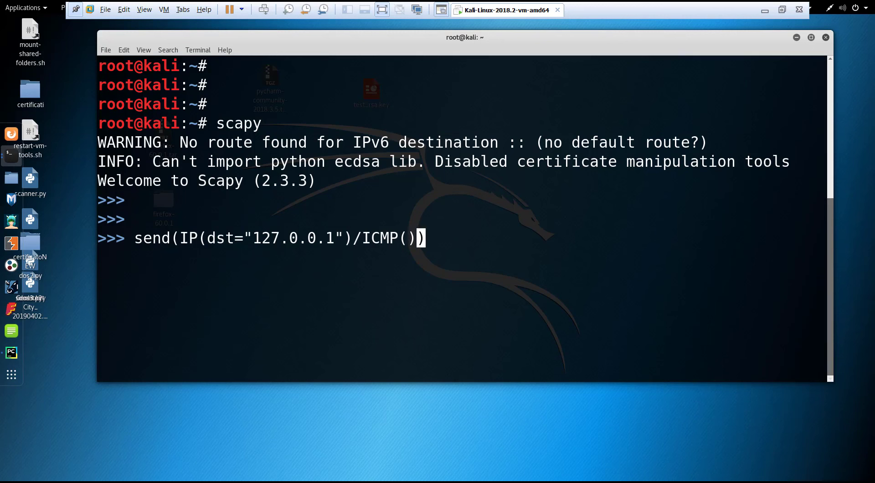
pyautogui.press('Right')
pyautogui.write('/"ciao')
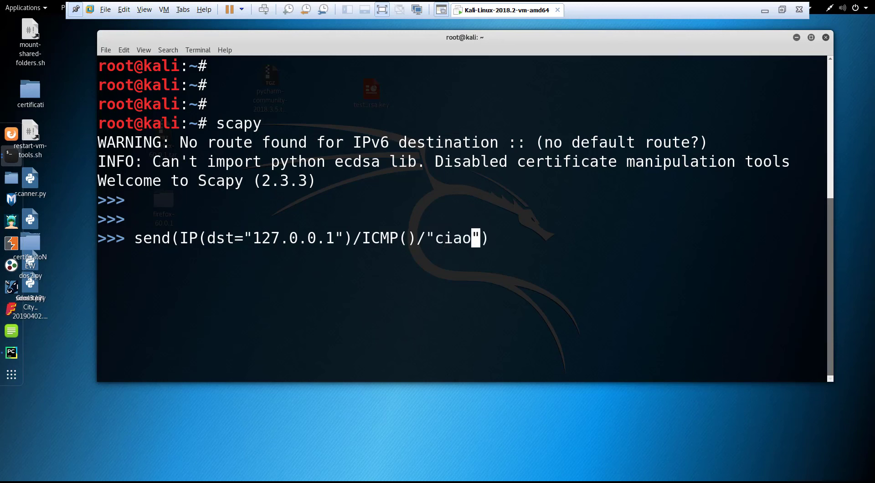
pyautogui.write(' Mondo')
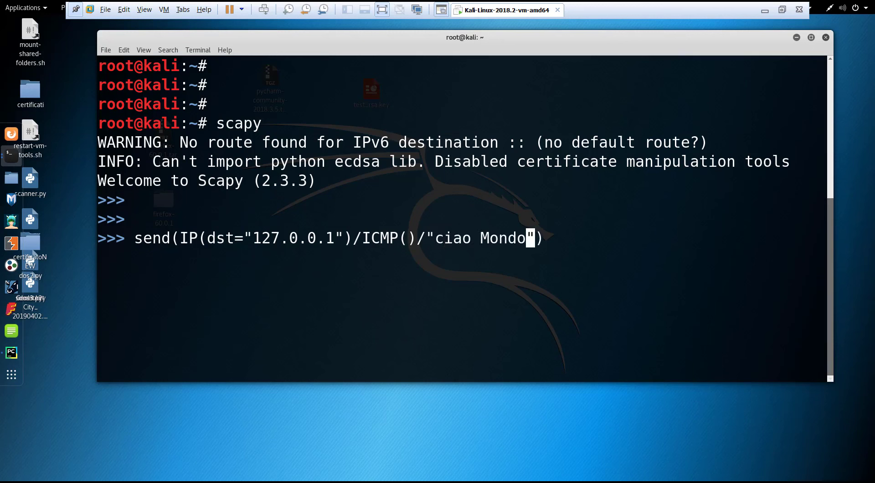
# Highlight the send, IP and ICMP parts, then run the command to send one packet
pyautogui.press('End')
pyautogui.moveTo(134, 238); pyautogui.dragTo(171, 238)
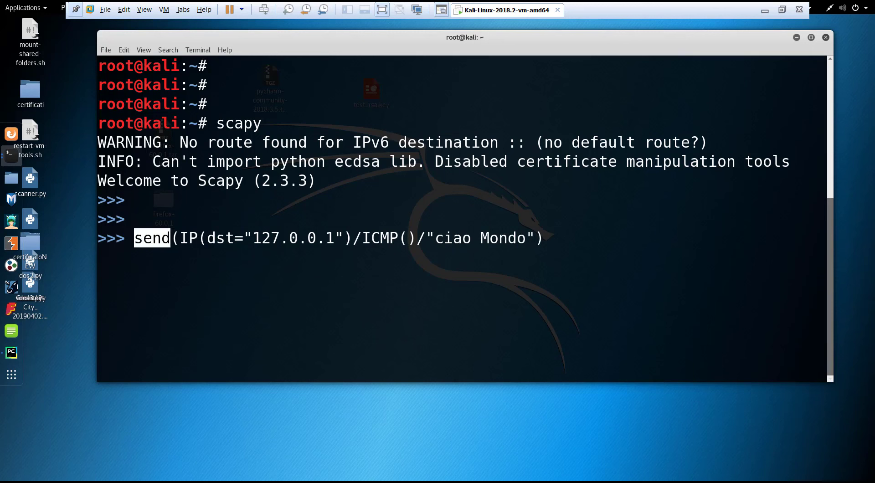
pyautogui.moveTo(181, 238); pyautogui.dragTo(198, 238)
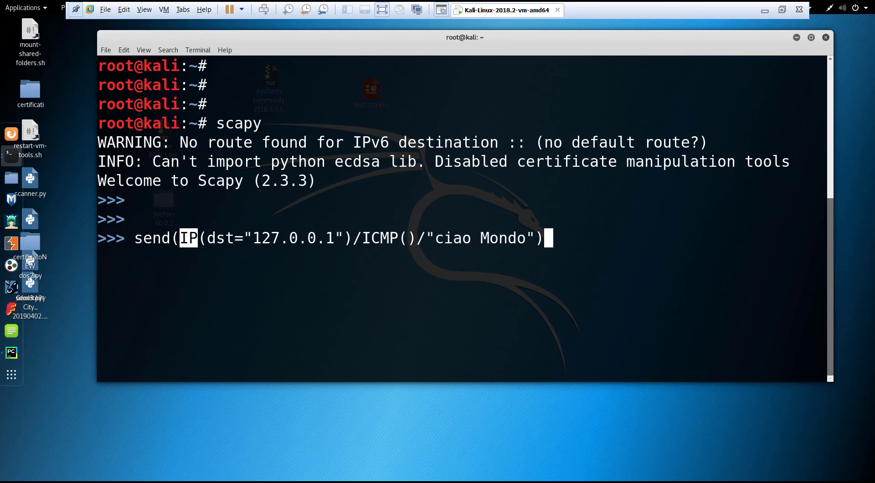
pyautogui.moveTo(362, 238); pyautogui.dragTo(535, 238)
pyautogui.click(407, 238)
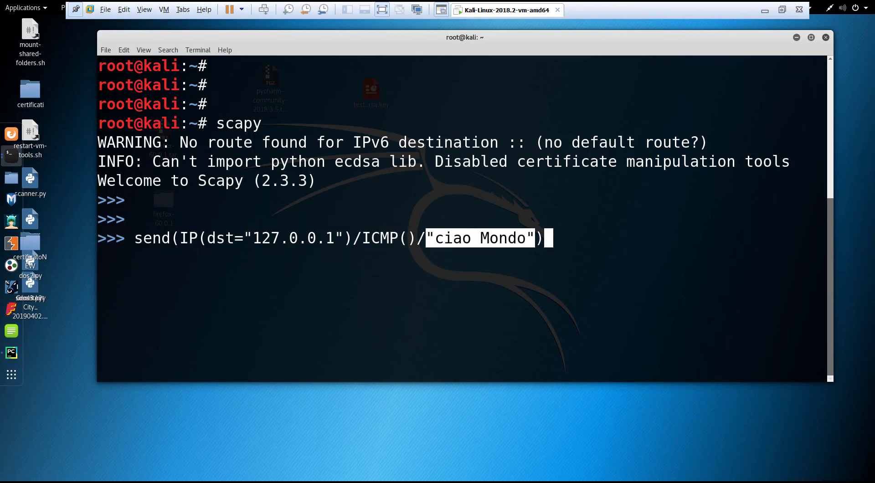
pyautogui.moveTo(180, 238); pyautogui.dragTo(353, 238)
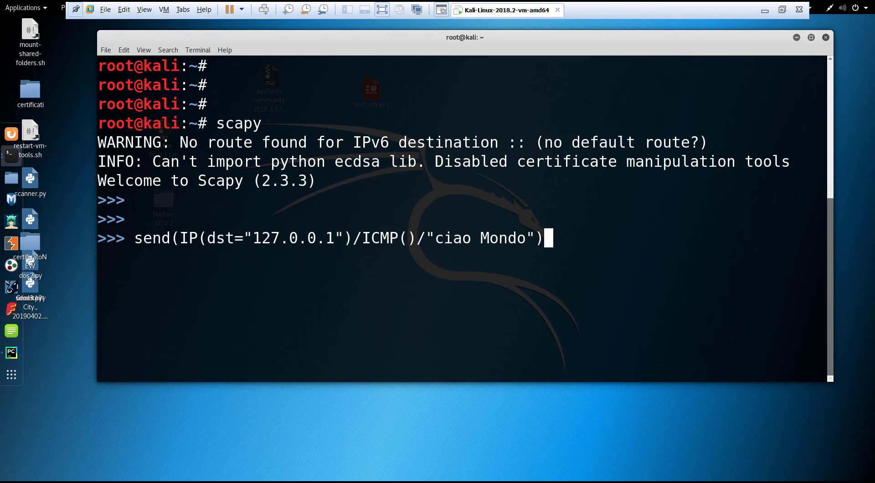
pyautogui.press('Return')
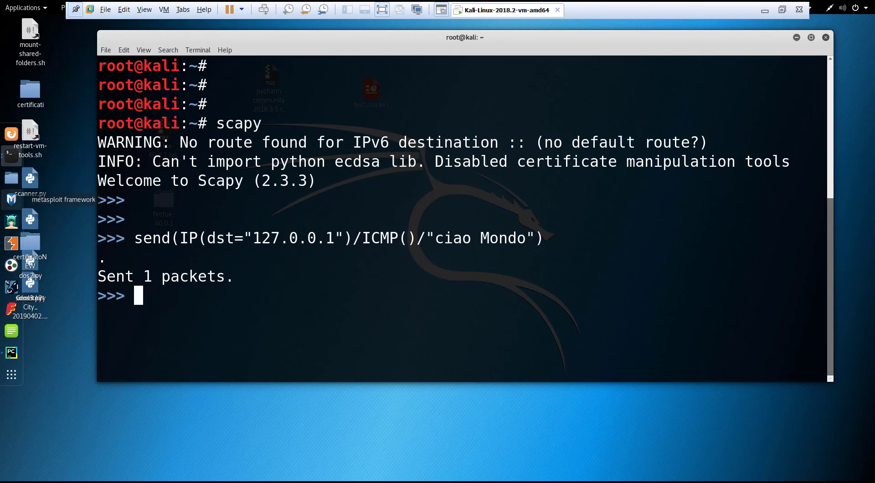
# Open a second terminal window, run wireshark, and dismiss the Lua loading error
pyautogui.rightClick(11, 155)
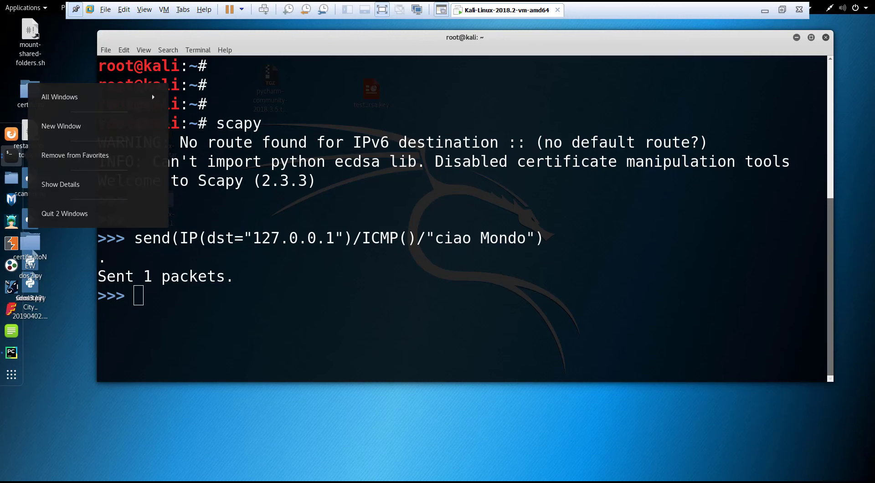
pyautogui.click(62, 126)
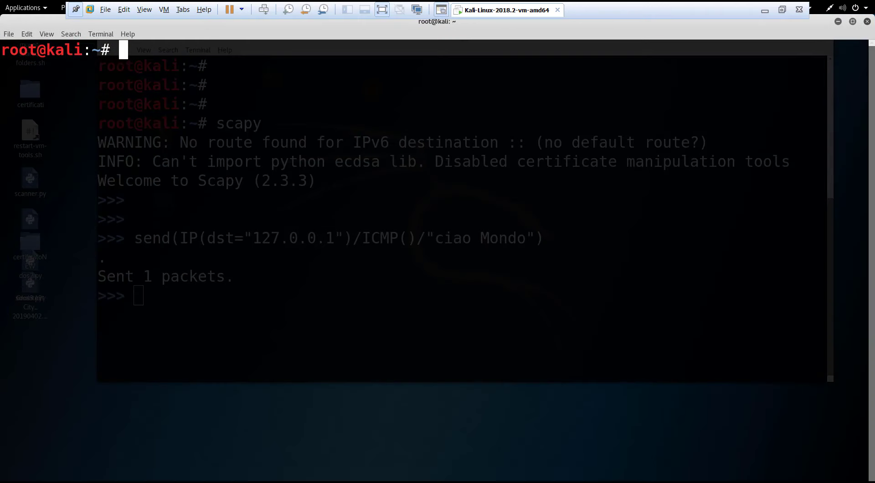
pyautogui.write('wireshark')
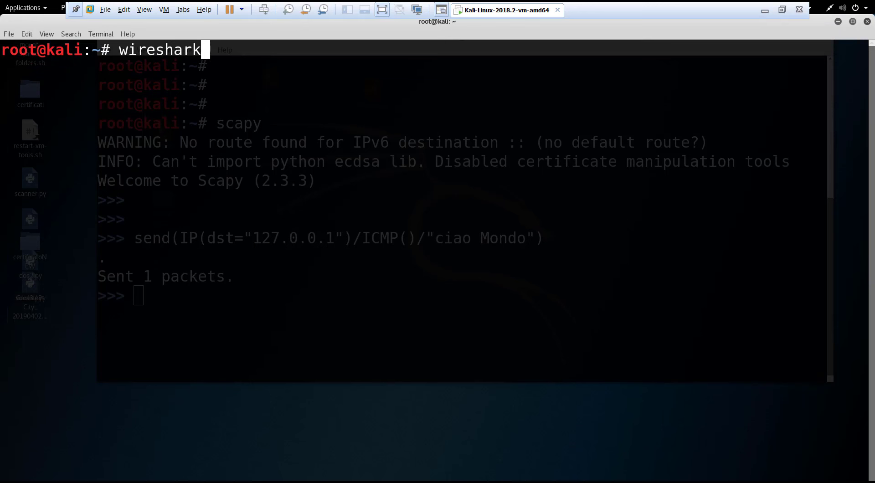
pyautogui.press('Return')
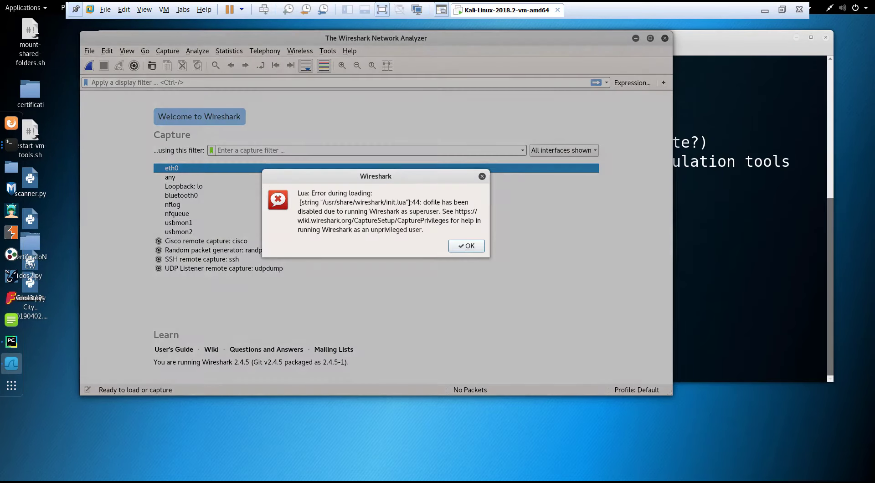
pyautogui.press('Return')
# Highlight 127.0.0.1 in the Scapy terminal, move that terminal aside, and bring Wireshark forward
pyautogui.hotkey('alt', 'Tab')
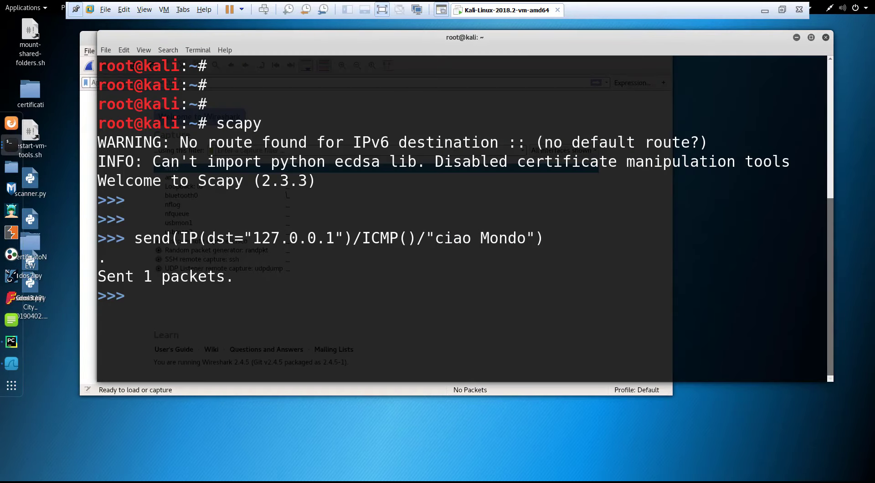
pyautogui.moveTo(252, 238); pyautogui.dragTo(335, 238)
pyautogui.moveTo(465, 37); pyautogui.dragTo(642, 83)
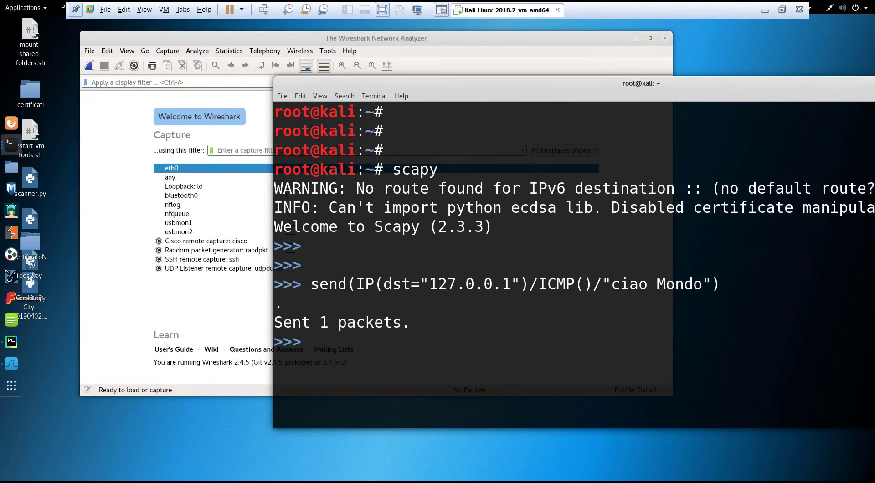
pyautogui.click(219, 178)
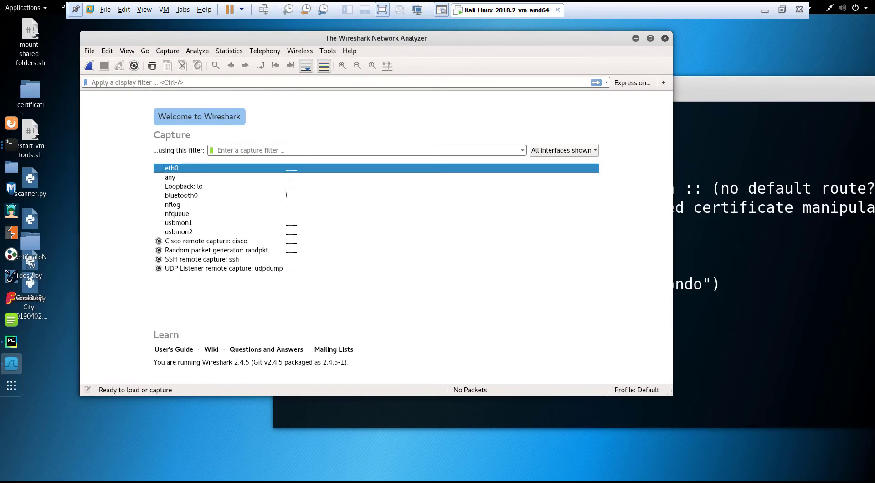
# Start a live Wireshark capture on the Loopback: lo interface
pyautogui.click(134, 65)
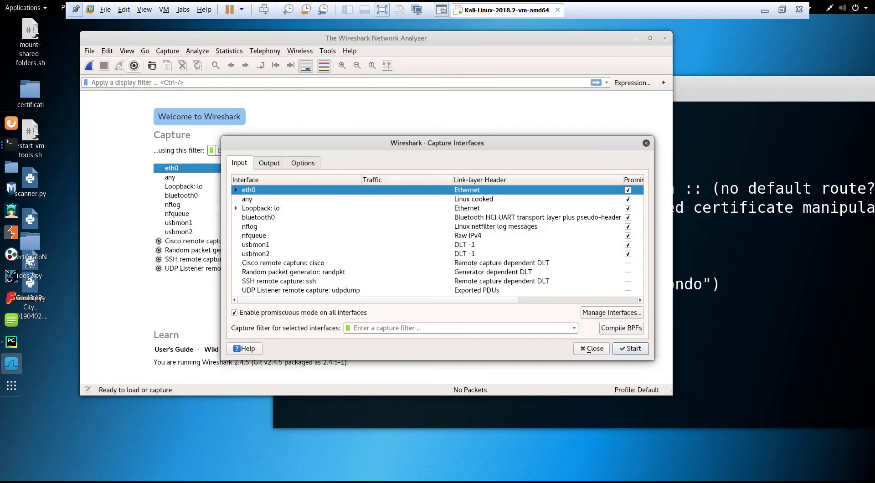
pyautogui.click(261, 208)
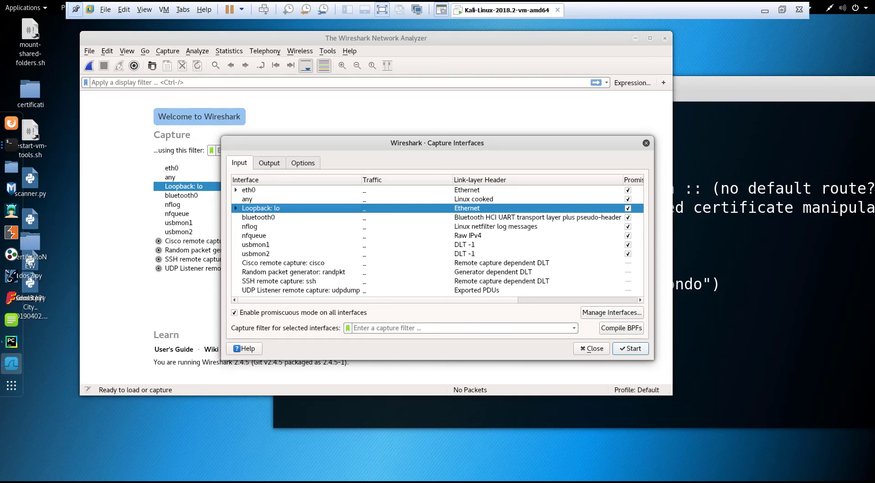
pyautogui.click(631, 348)
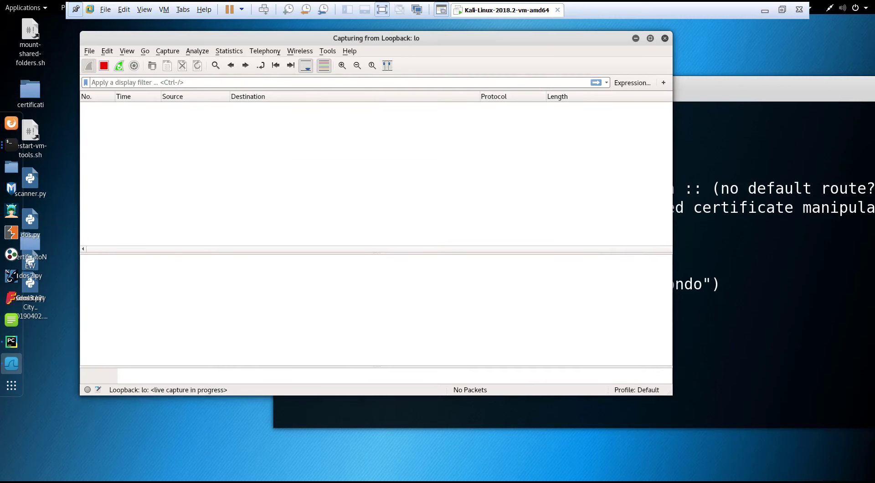
# Apply the icmp display filter, move the capture window left, and switch back to Scapy
pyautogui.write('icmp')
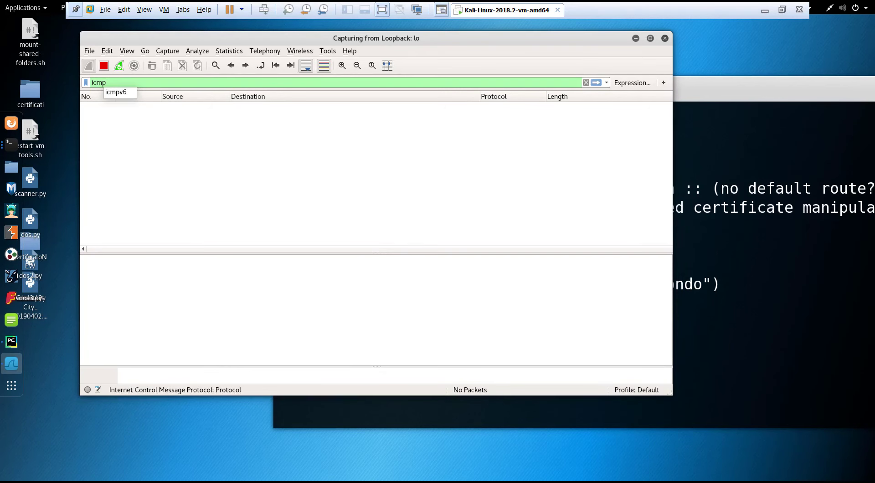
pyautogui.press('Return')
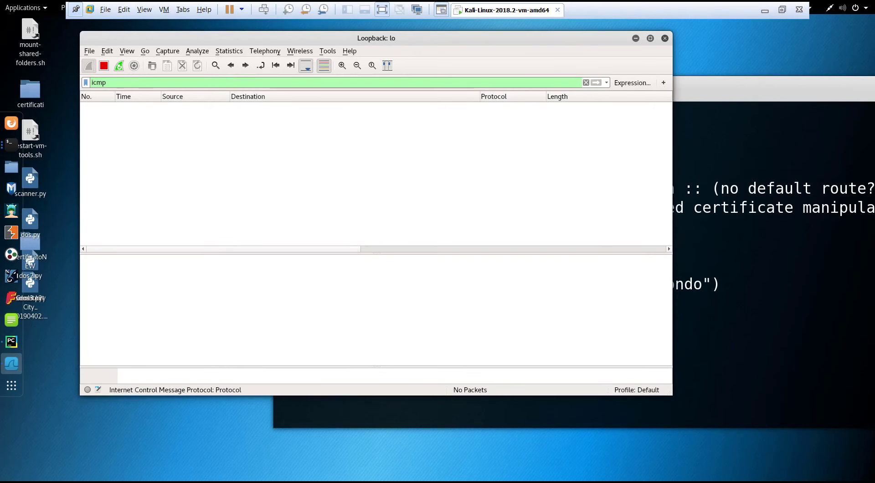
pyautogui.moveTo(411, 38); pyautogui.dragTo(345, 44)
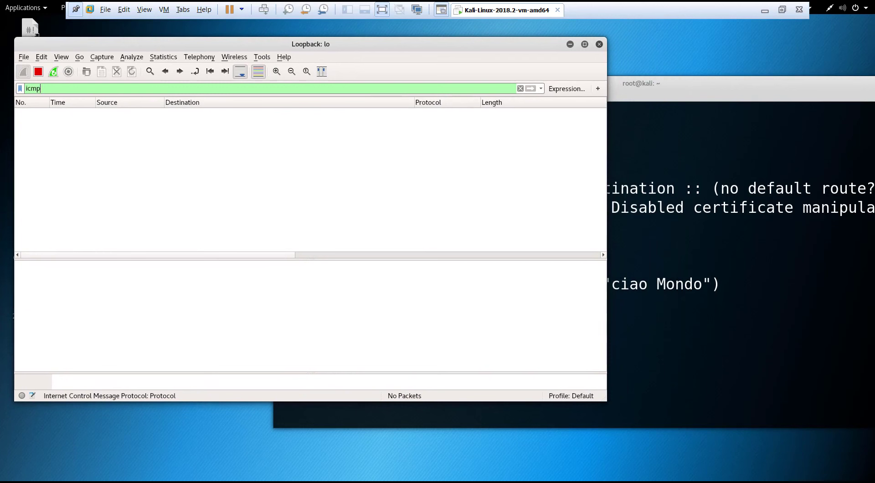
pyautogui.hotkey('ctrl', 'a')
pyautogui.press('BackSpace')
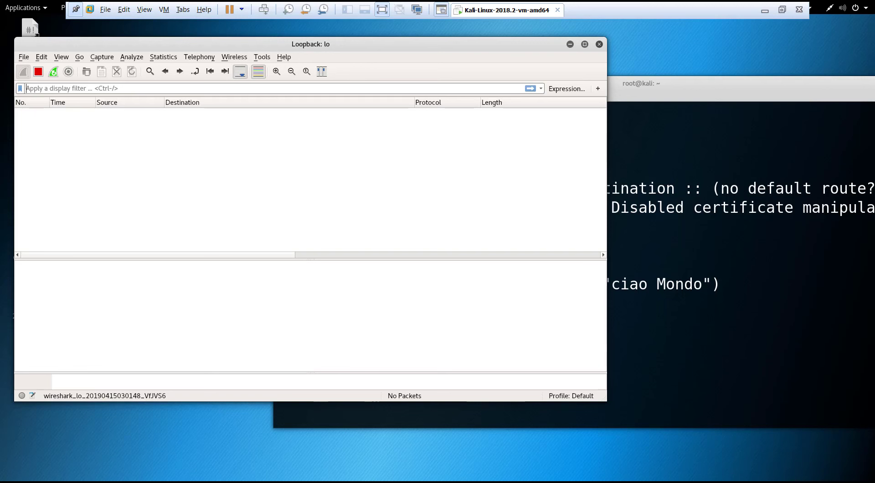
pyautogui.write('icmp')
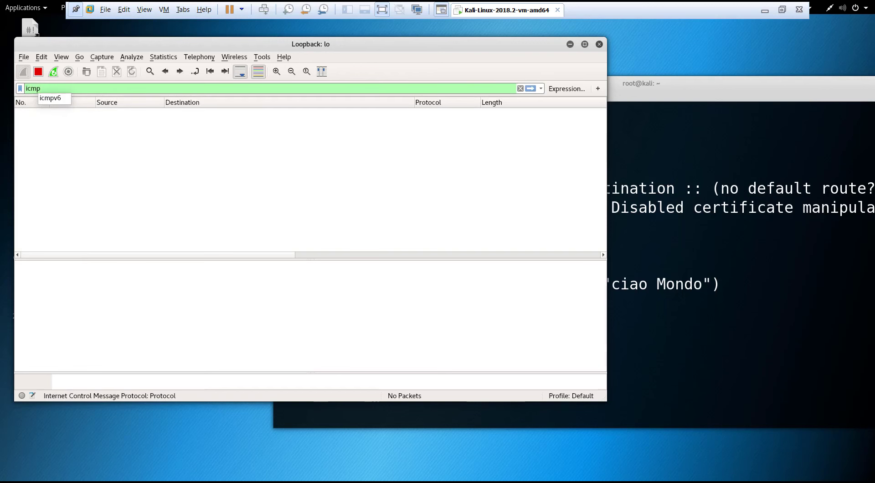
pyautogui.press('Return')
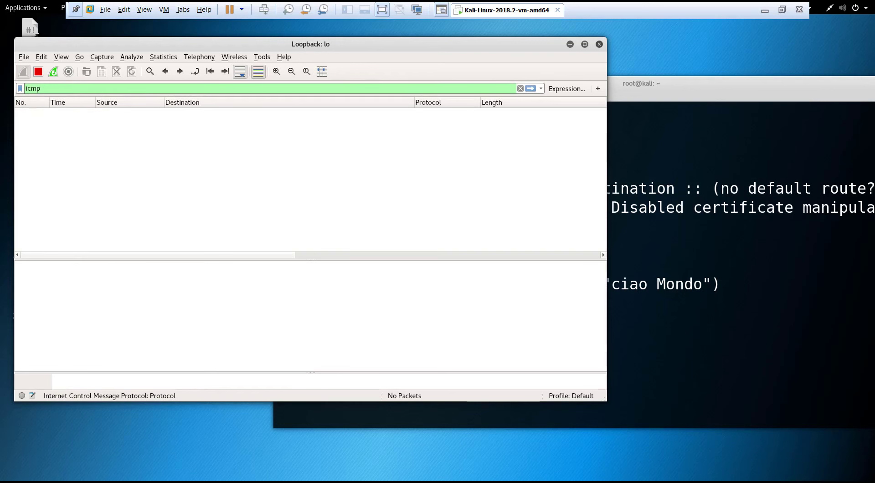
pyautogui.hotkey('alt', 'Tab')
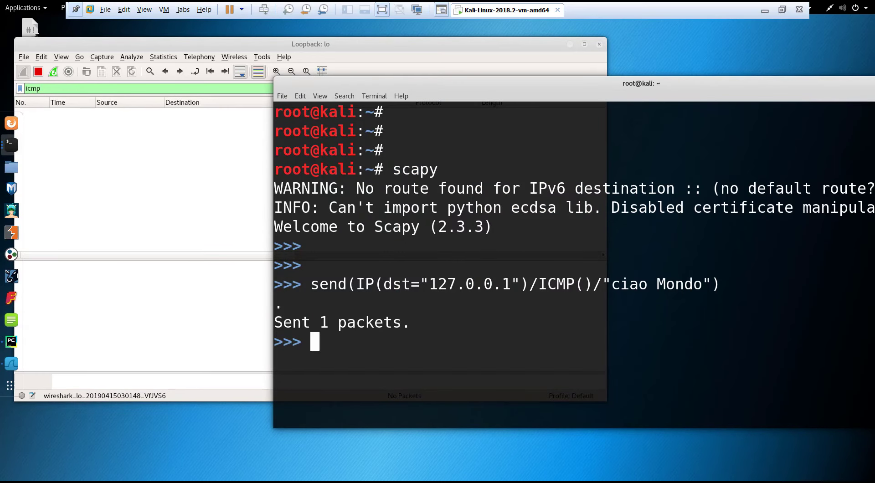
# Resend the 'ciao Mondo' packet, stop the Wireshark capture, and widen the Source column
pyautogui.press('Up')
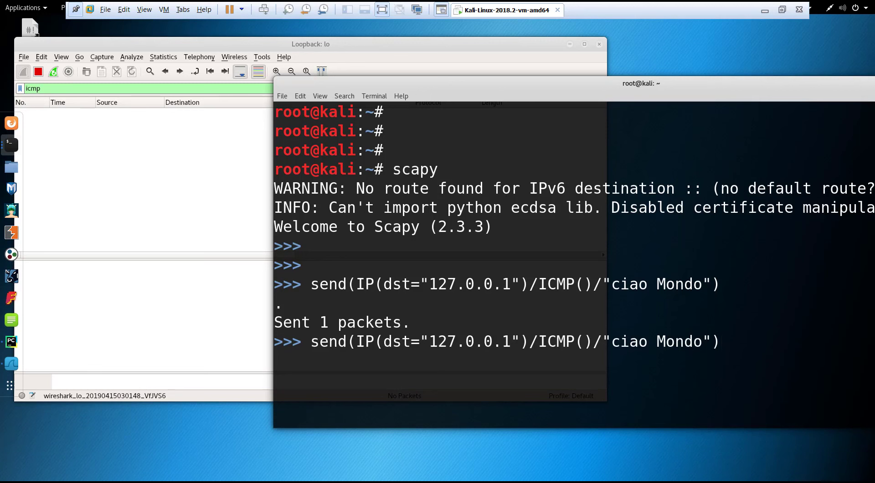
pyautogui.press('Return')
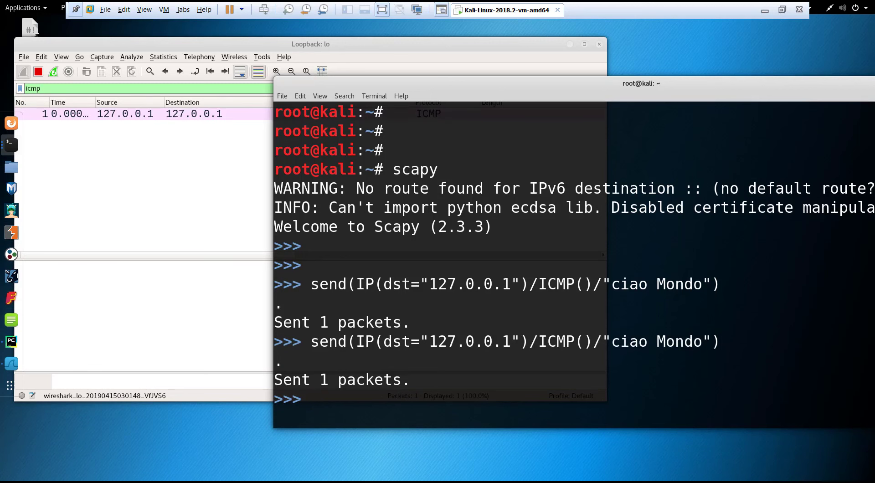
pyautogui.moveTo(150, 44); pyautogui.dragTo(287, 71)
pyautogui.hotkey('ctrl', 'e')
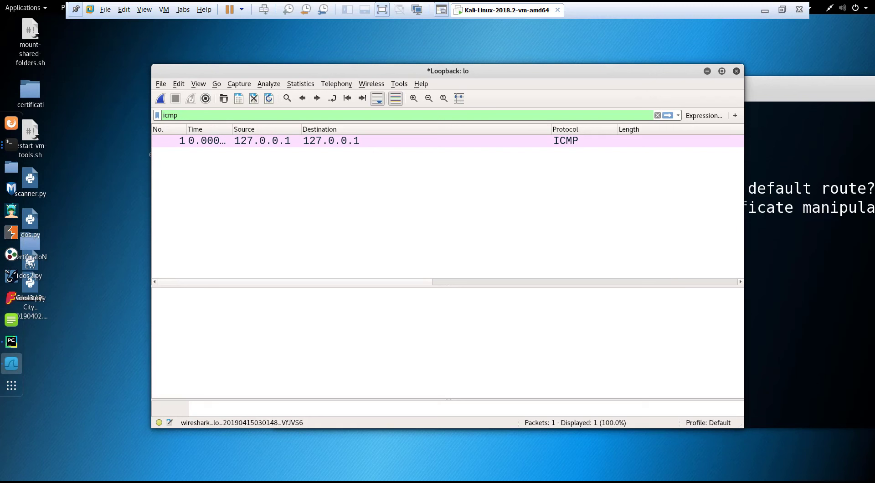
pyautogui.moveTo(301, 129)
pyautogui.mouseDown()
pyautogui.moveTo(335, 129)
pyautogui.moveTo(316, 129)
pyautogui.mouseUp()
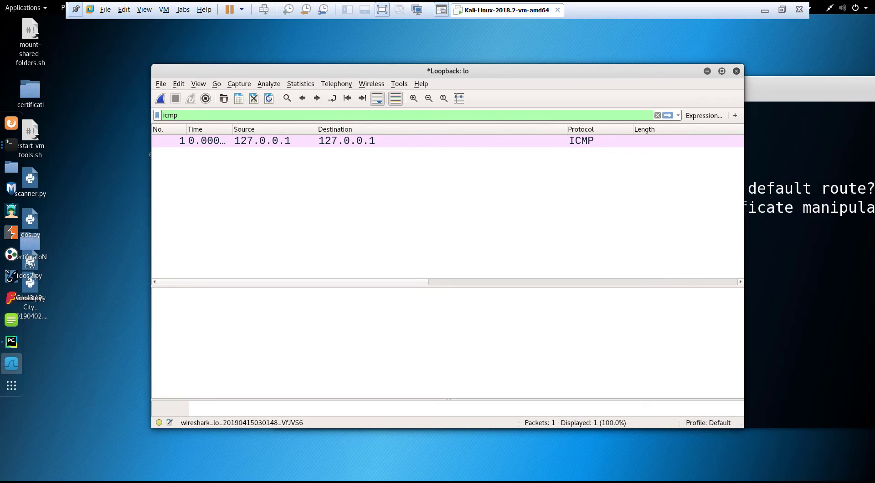
# Open packet 1 in its own window and highlight the 'ciao Mondo' payload bytes
pyautogui.doubleClick(262, 140)
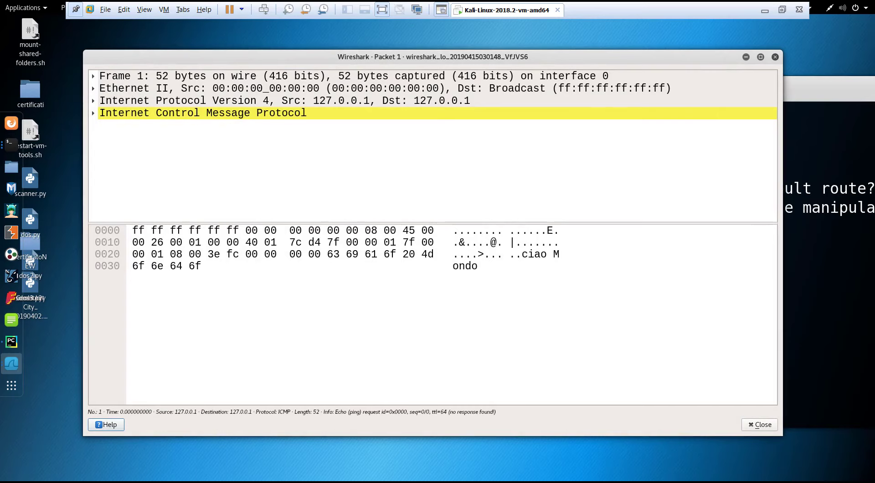
pyautogui.moveTo(438, 56); pyautogui.dragTo(464, 48)
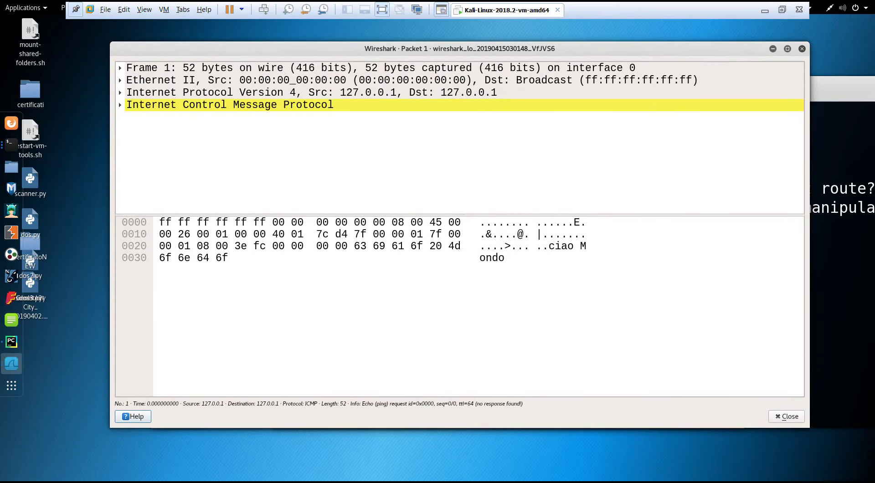
pyautogui.click(360, 246)
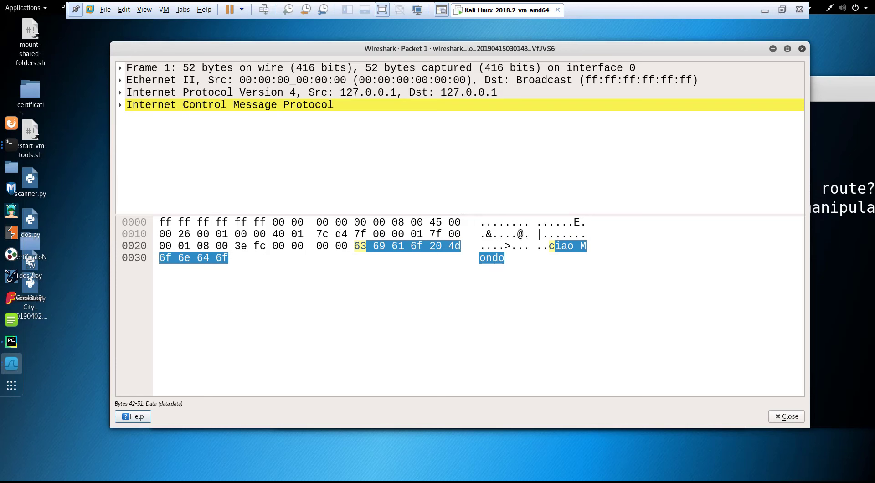
pyautogui.click(379, 246)
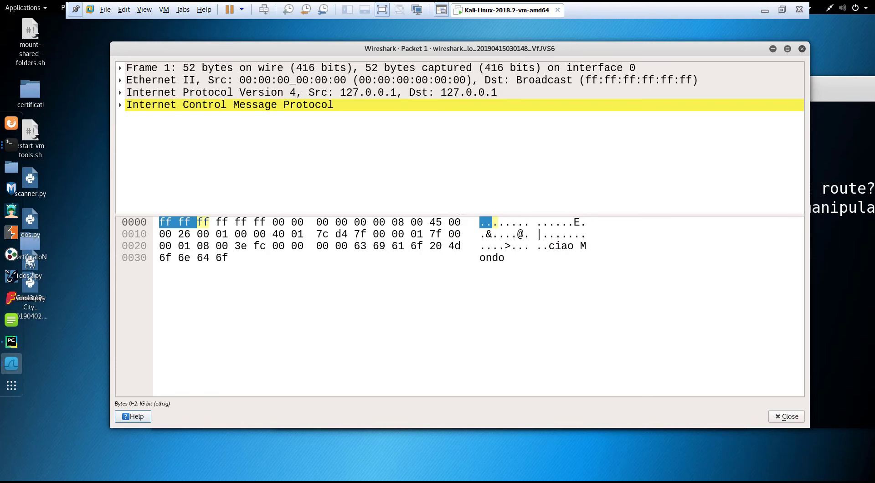
# Expand the Internet Protocol Version 4 details, highlight its header bytes, and return to the terminal
pyautogui.moveTo(184, 214); pyautogui.dragTo(184, 279)
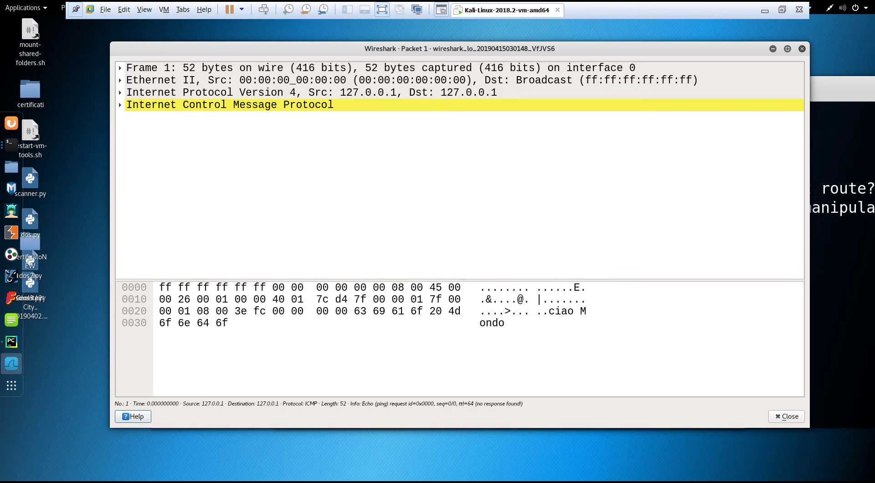
pyautogui.moveTo(456, 48); pyautogui.dragTo(422, 49)
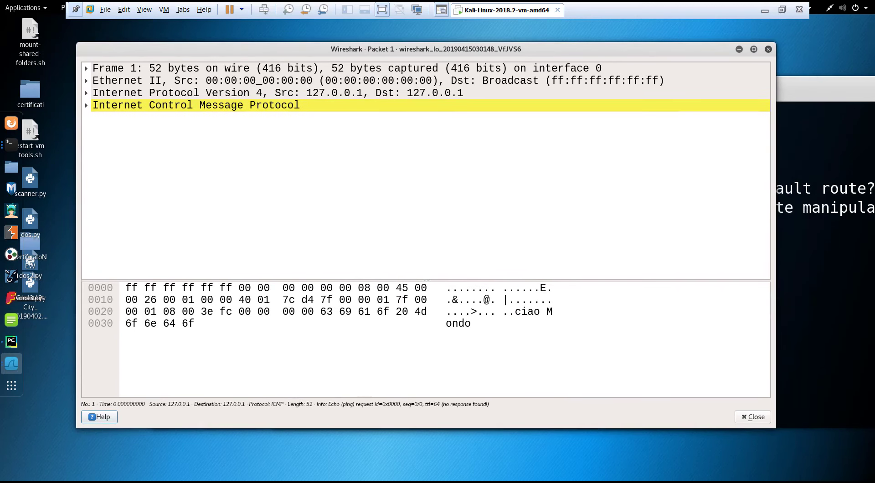
pyautogui.click(86, 93)
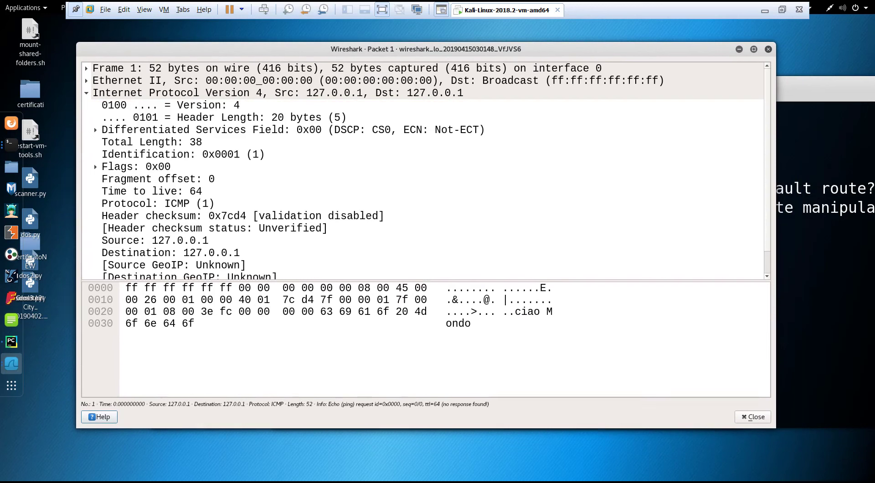
pyautogui.click(274, 92)
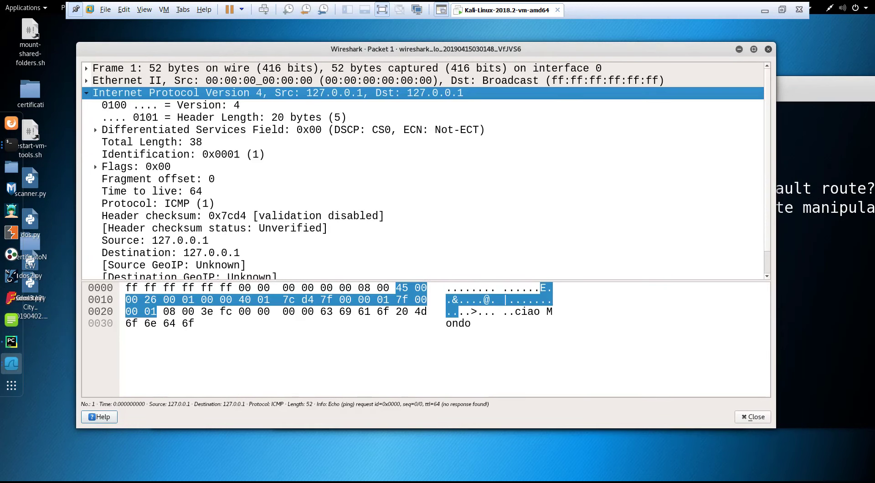
pyautogui.hotkey('alt', 'Tab')
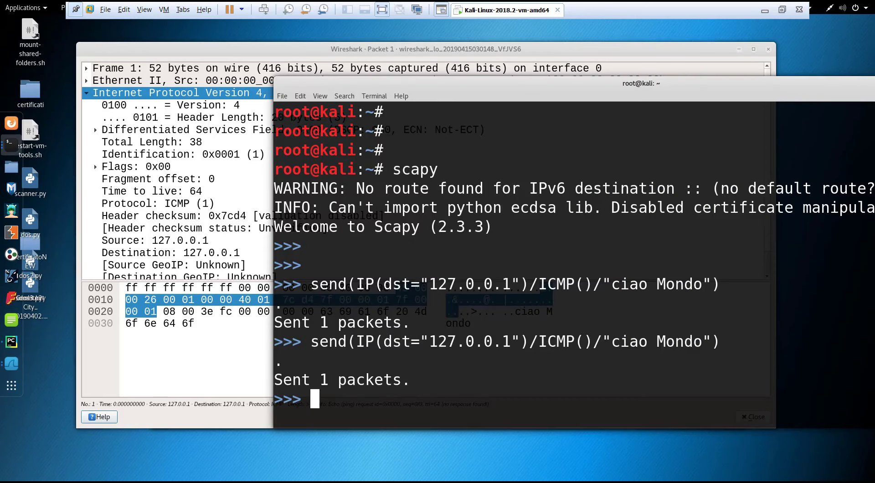
# Highlight the protocol layers in the send() command, then go back to Wireshark's Packet 1 window
pyautogui.moveTo(357, 341); pyautogui.dragTo(625, 288)
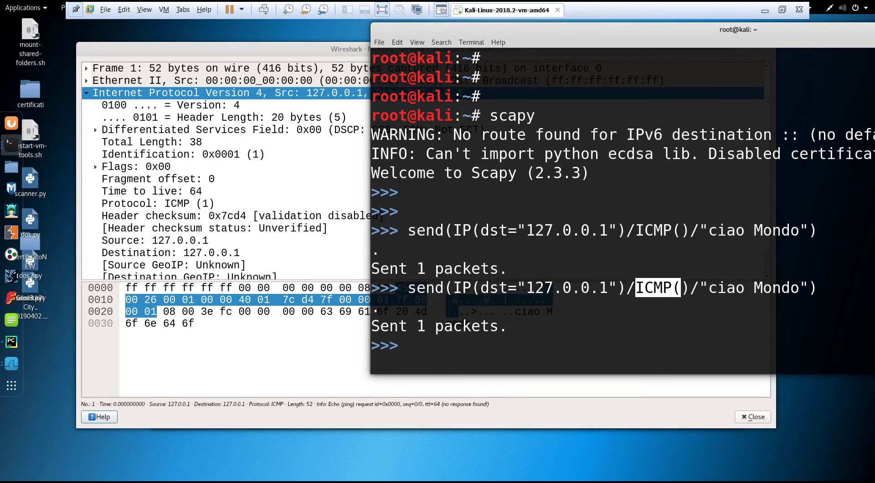
pyautogui.hotkey('alt', 'Tab')
# Collapse IPv4, expand ICMP to its Type 8 Echo (ping) request field, then return to the terminal
pyautogui.press('Left')
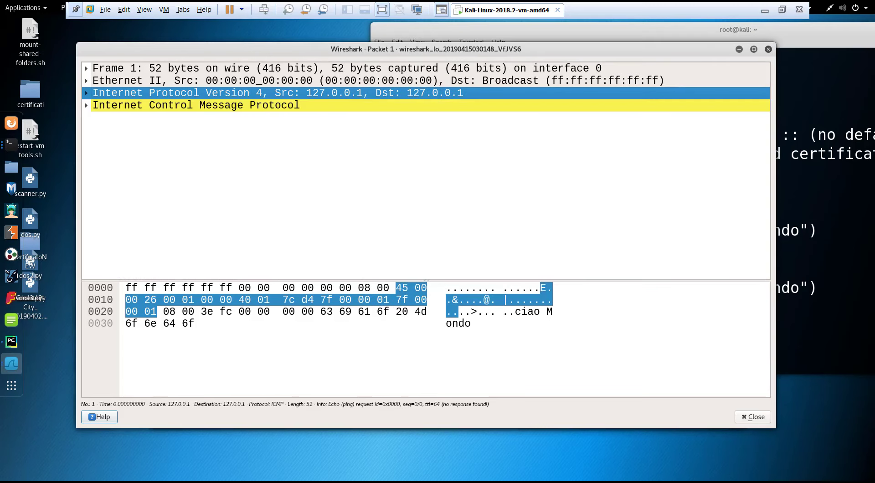
pyautogui.press('Down')
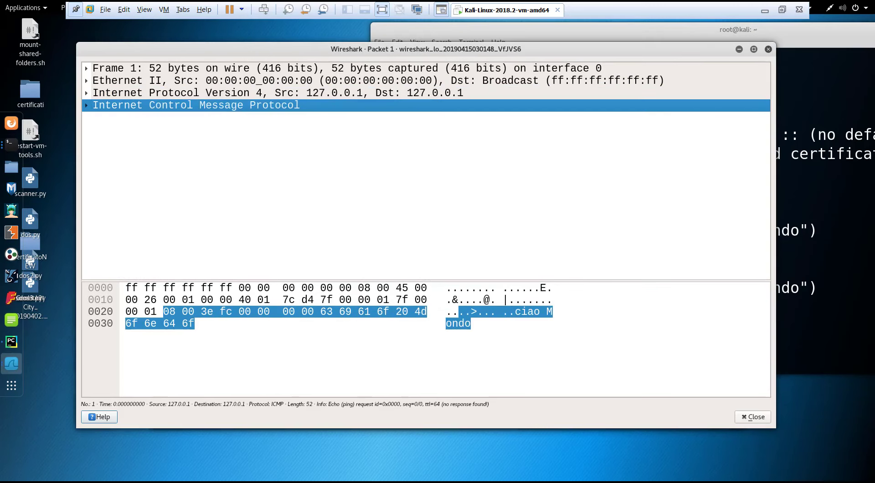
pyautogui.press('Right')
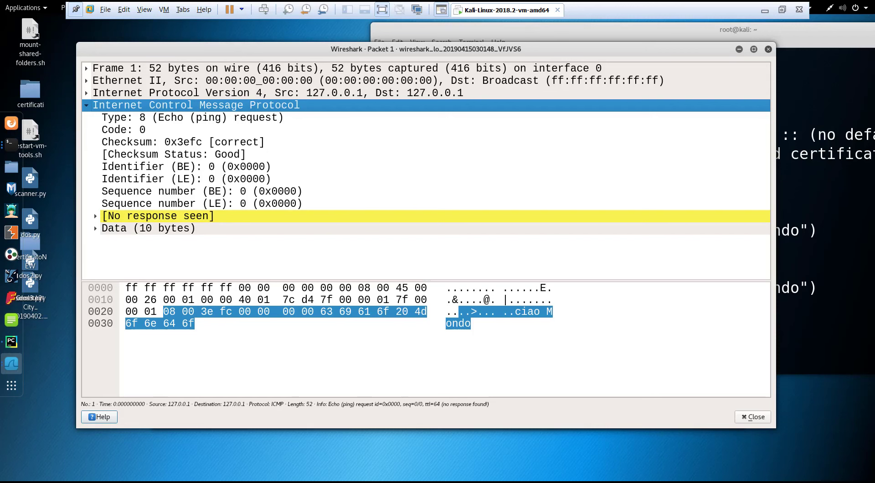
pyautogui.press('Down')
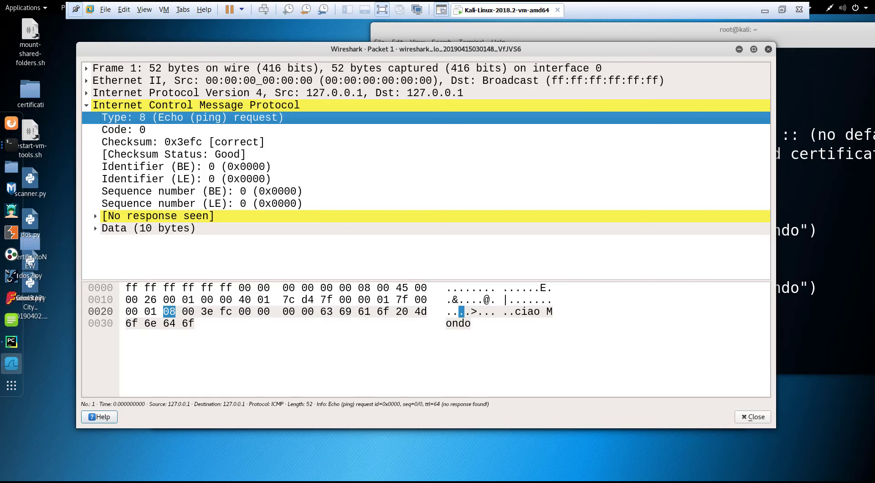
pyautogui.hotkey('alt', 'Tab')
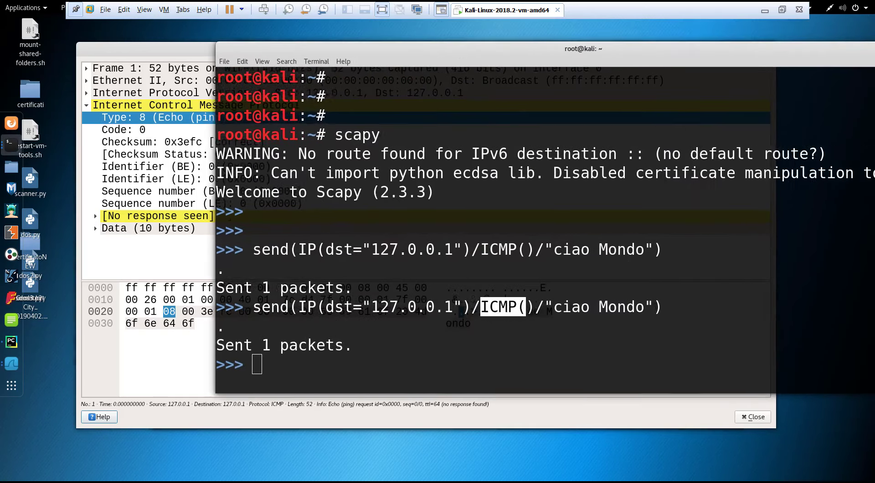
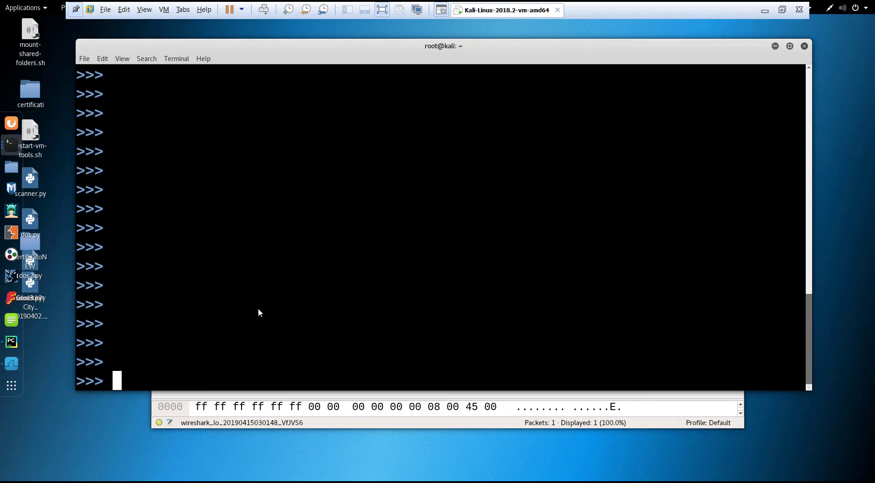
# Type clear, then recall send(IP(dst="127.0.0.1")/ICMP()/"ciao Mondo") from history at the Scapy prompt
pyautogui.write('clear')
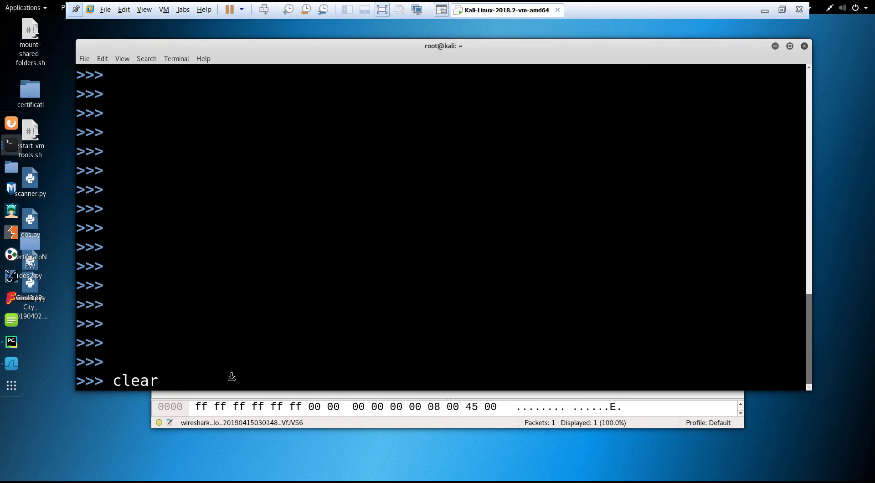
pyautogui.press('Up')
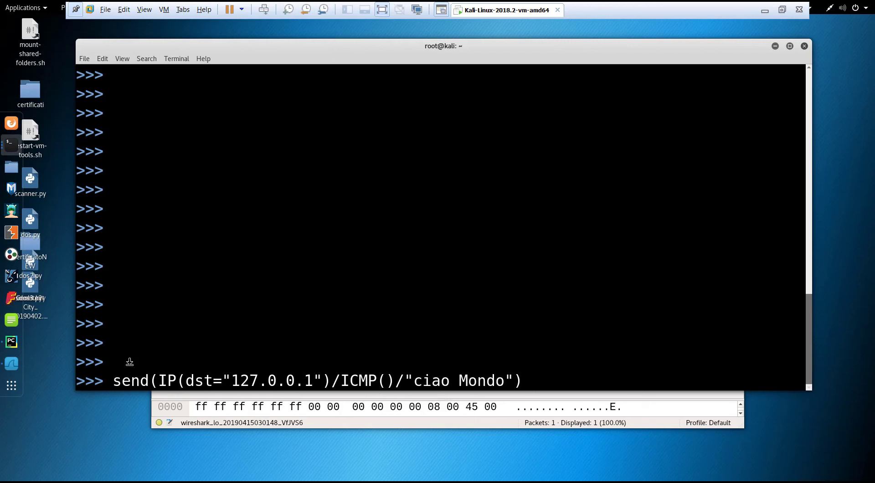
# Highlight the IP and ICMP layers of the recalled command, then replace it with quit from history
pyautogui.doubleClick(167, 381)
pyautogui.moveTo(200, 377); pyautogui.dragTo(504, 379)
pyautogui.doubleClick(352, 378)
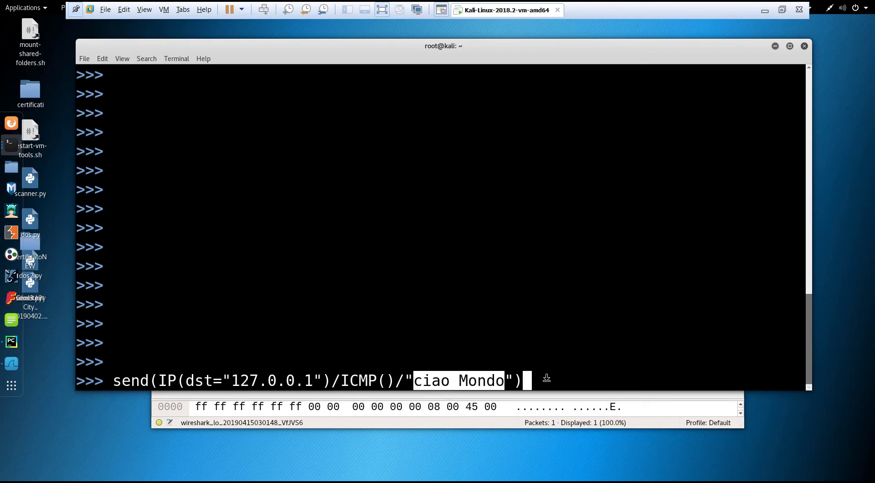
pyautogui.click(547, 378)
pyautogui.press('Up')
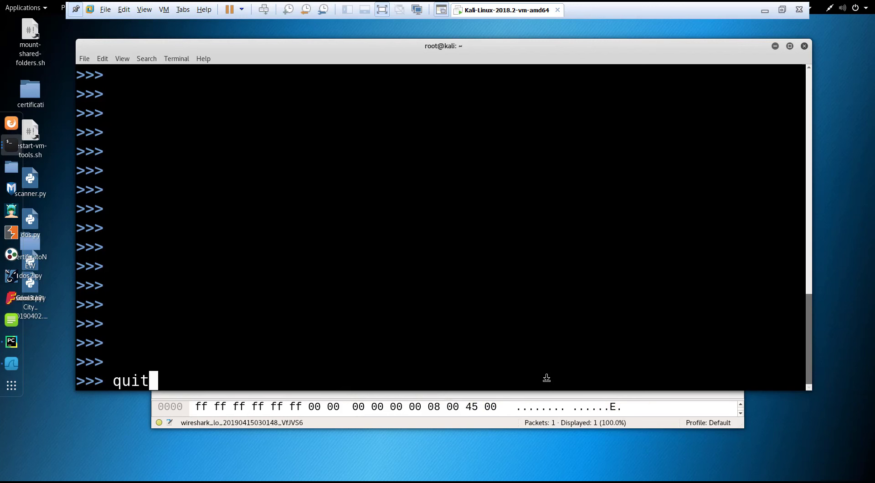
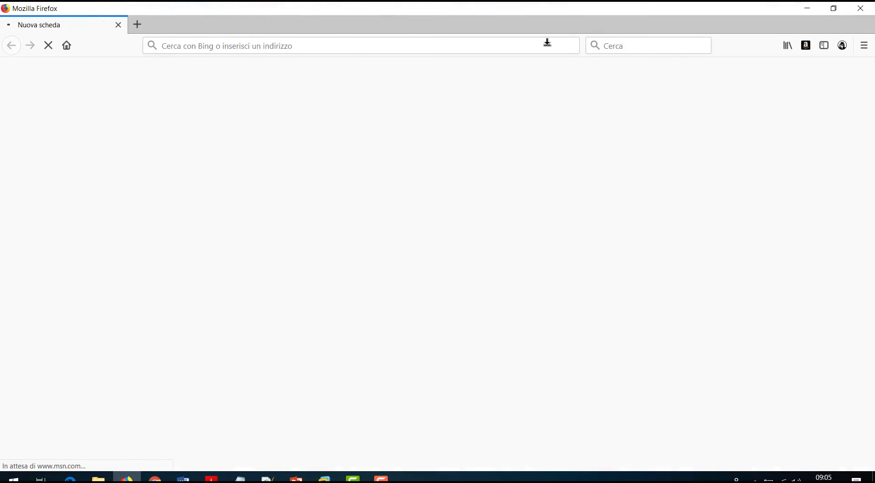
# Search Bing for 'icmp type', dismissing the MSN cookie notice along the way
pyautogui.click(637, 44)
pyautogui.write('icm')
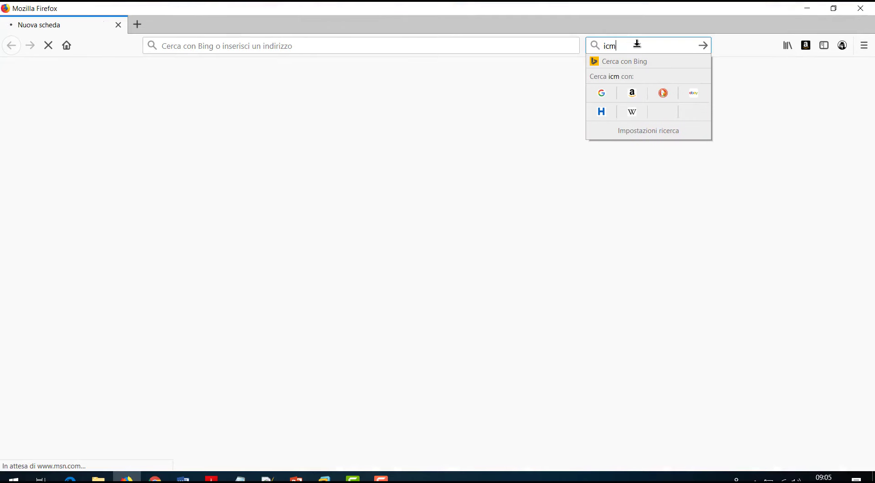
pyautogui.write('p type')
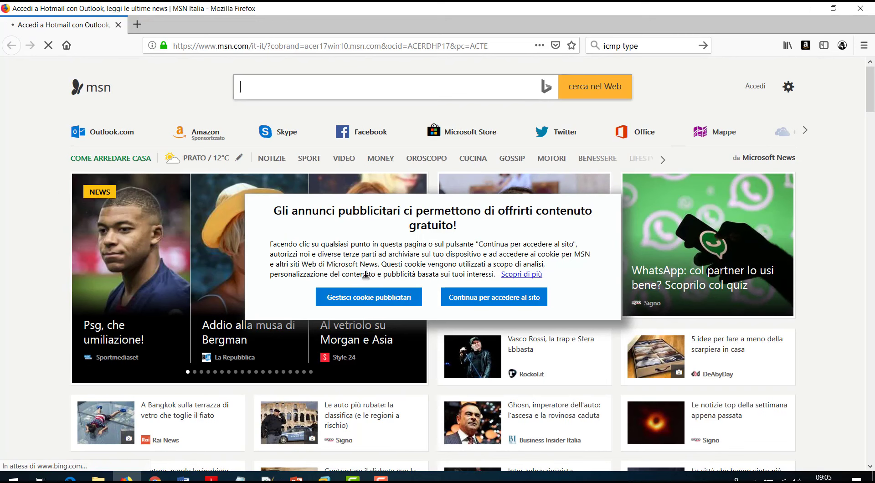
pyautogui.click(490, 297)
pyautogui.click(656, 44)
pyautogui.click(703, 44)
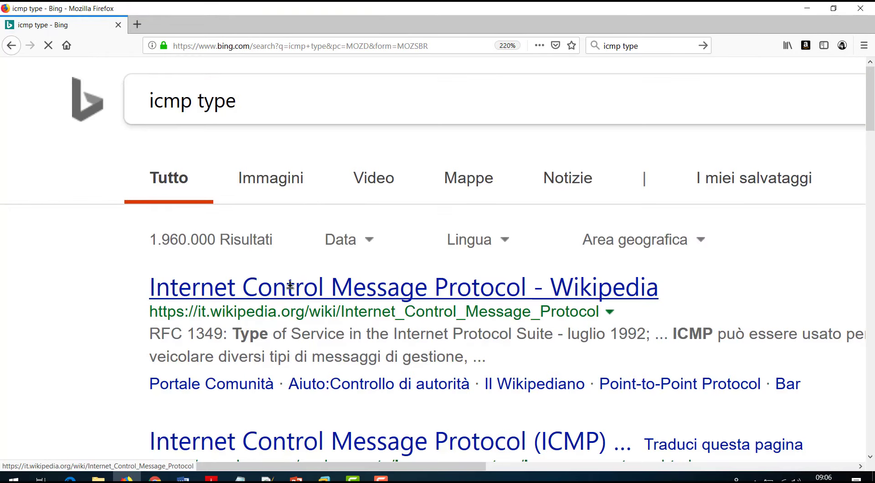
# Open the top result, the Italian Wikipedia ICMP article
pyautogui.scroll(-5, 289, 280)
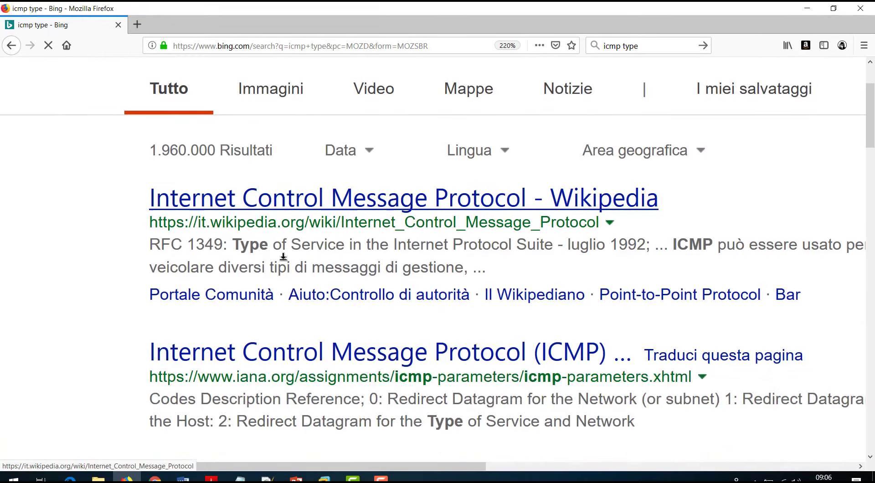
pyautogui.scroll(3, 267, 143)
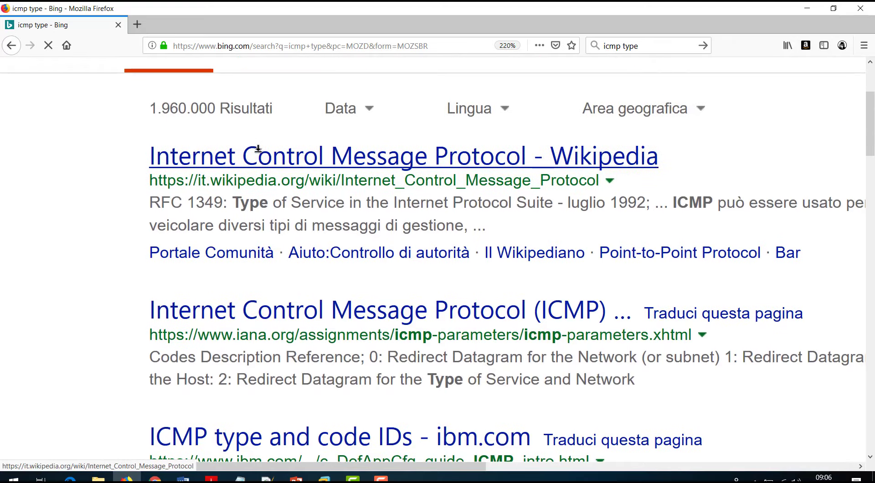
pyautogui.click(256, 144)
# Read the Tipo list of ICMP message types, then return to the Bing 'icmp type' results
pyautogui.scroll(-15, 299, 313)
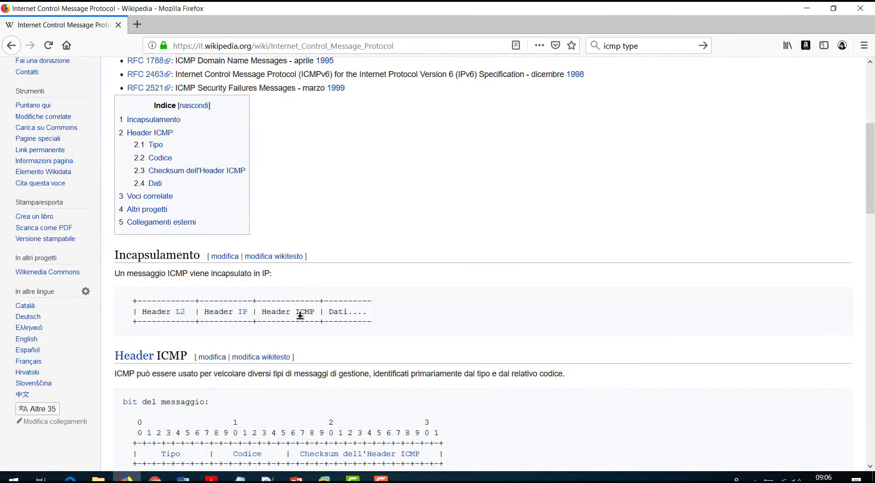
pyautogui.scroll(4, 300, 316)
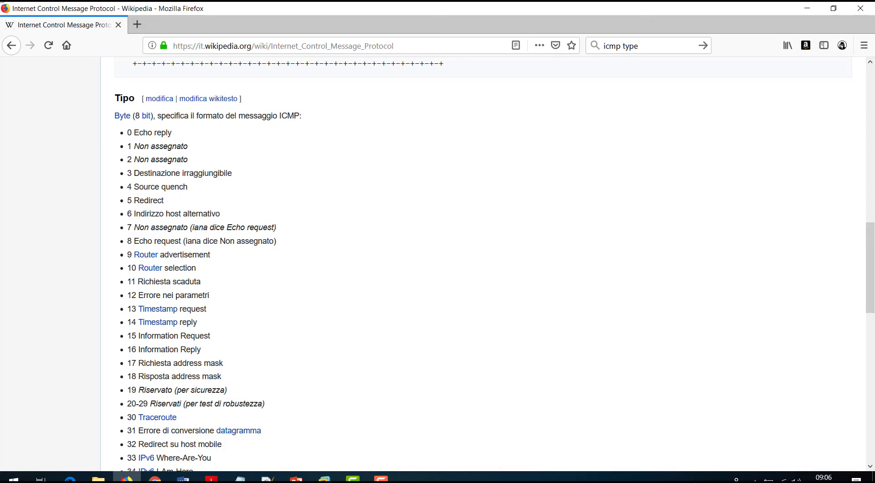
pyautogui.click(12, 45)
pyautogui.scroll(3, 465, 108)
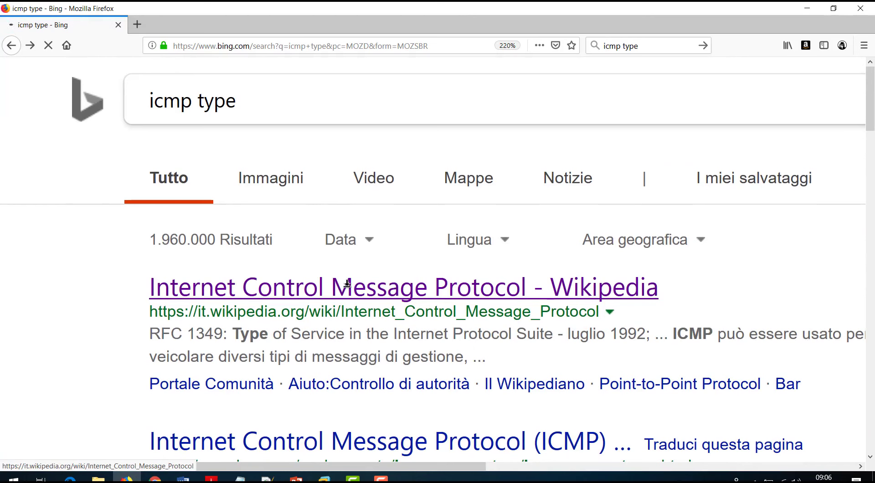
# Switch to Immagini results for 'icmp type' and zoom the page out to 130%
pyautogui.click(252, 175)
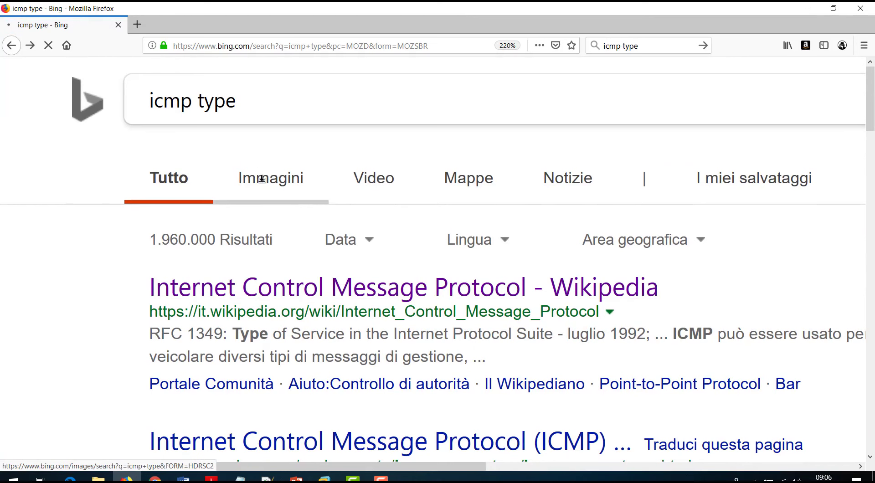
pyautogui.scroll(-5, 105, 242)
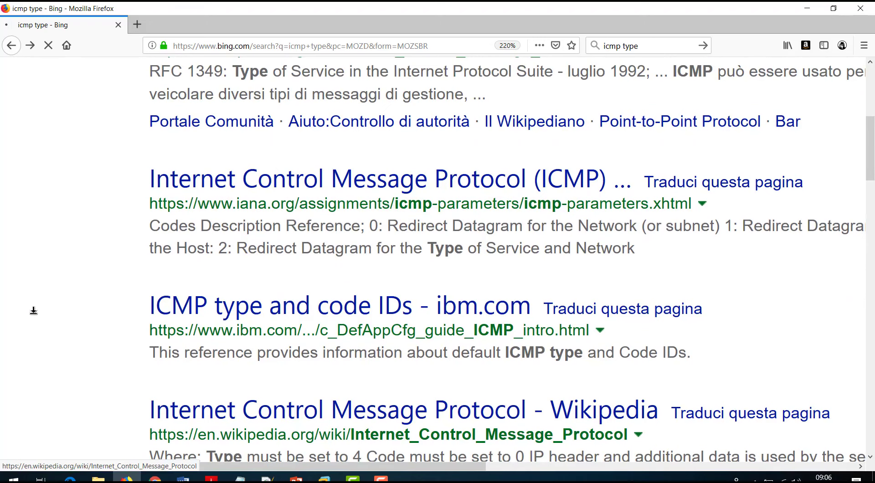
pyautogui.hotkey('ctrl', '-')
pyautogui.hotkey('ctrl', '-')
pyautogui.hotkey('ctrl', '-')
pyautogui.hotkey('ctrl', '-')
pyautogui.hotkey('ctrl', '-')
pyautogui.hotkey('ctrl', '-')
pyautogui.hotkey('ctrl', '-')
pyautogui.hotkey('ctrl', '-')
pyautogui.hotkey('ctrl', '-')
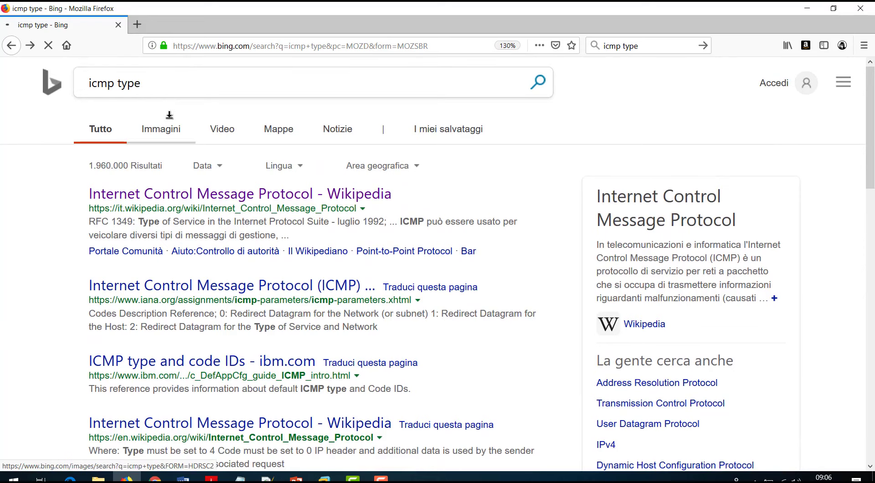
pyautogui.moveTo(230, 7); pyautogui.dragTo(273, 0)
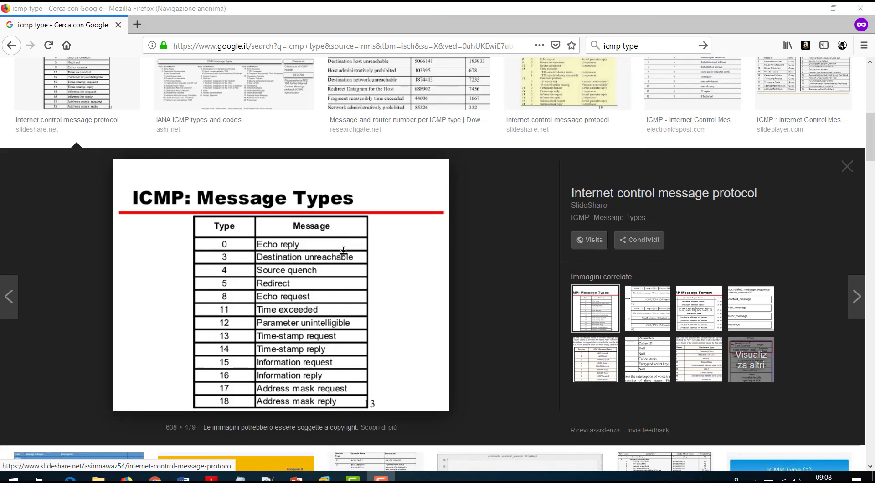
# Return to the Kali VM's Python interpreter from the VMware taskbar icon
pyautogui.click(324, 477)
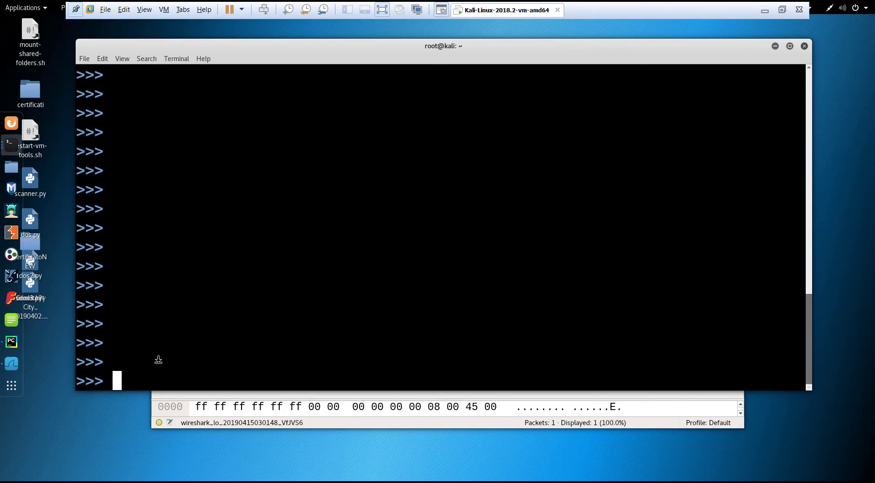
# Start a send() call at the Scapy >>> prompt, with the cursor inside its parentheses
pyautogui.write('send()')
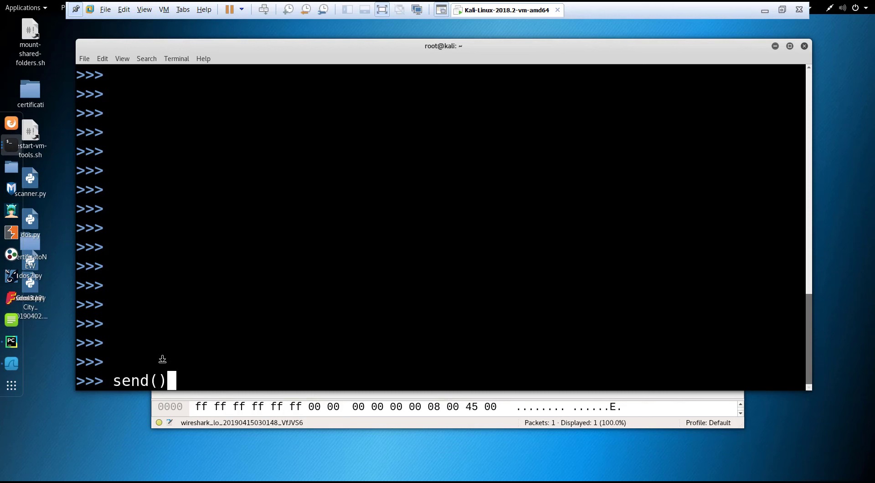
pyautogui.press('Left')
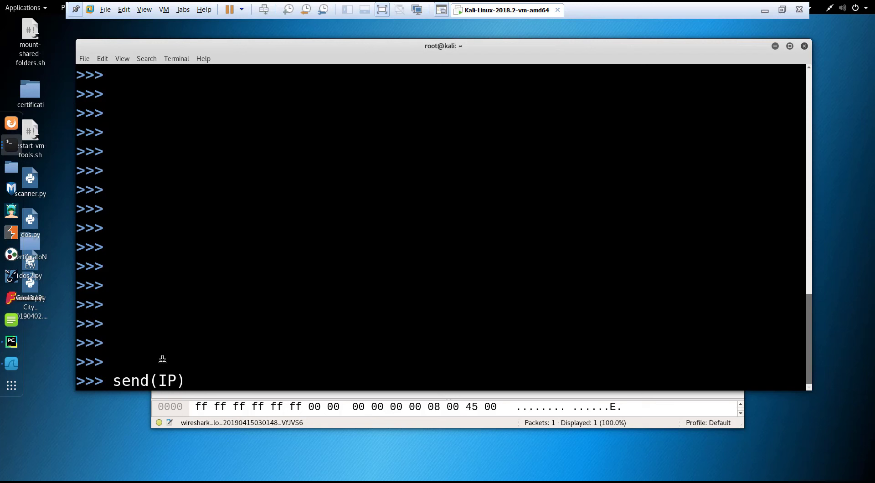
# Add IP(src="") inside send(), with the cursor placed between the empty quotes
pyautogui.write('()')
pyautogui.press('Left')
pyautogui.write('src')
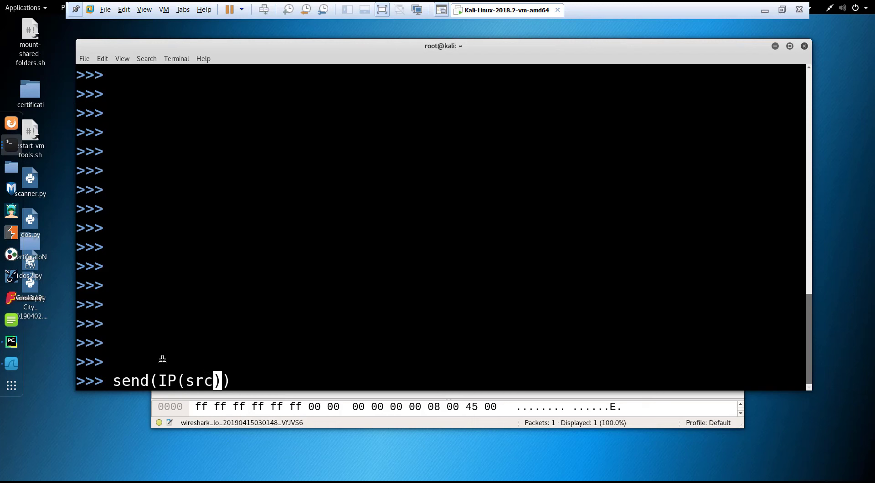
pyautogui.write('=""')
pyautogui.press('Left')
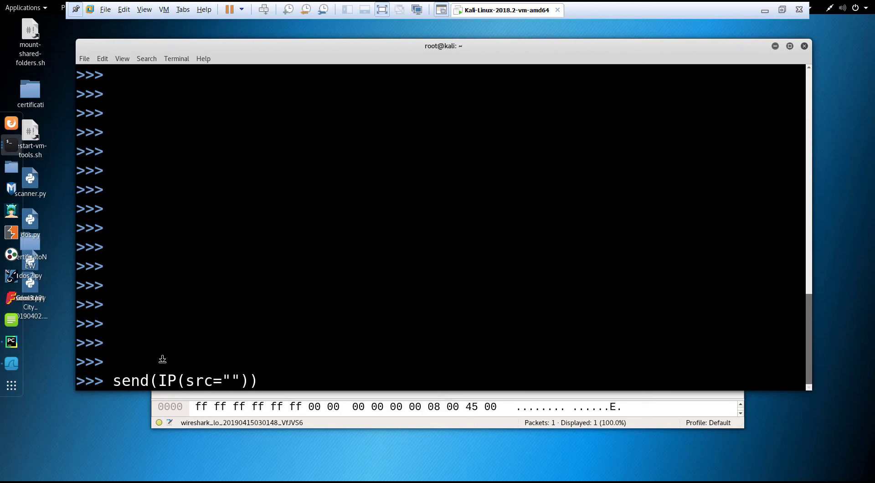
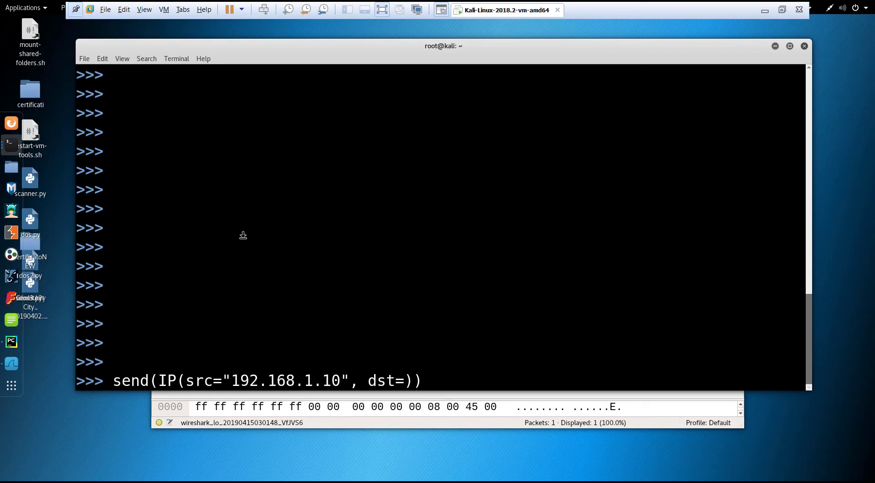
# Set the IP layer's destination to "127.0.0.1" in the send command
pyautogui.write('""')
pyautogui.press('Left')
pyautogui.write('127.0.0.1')
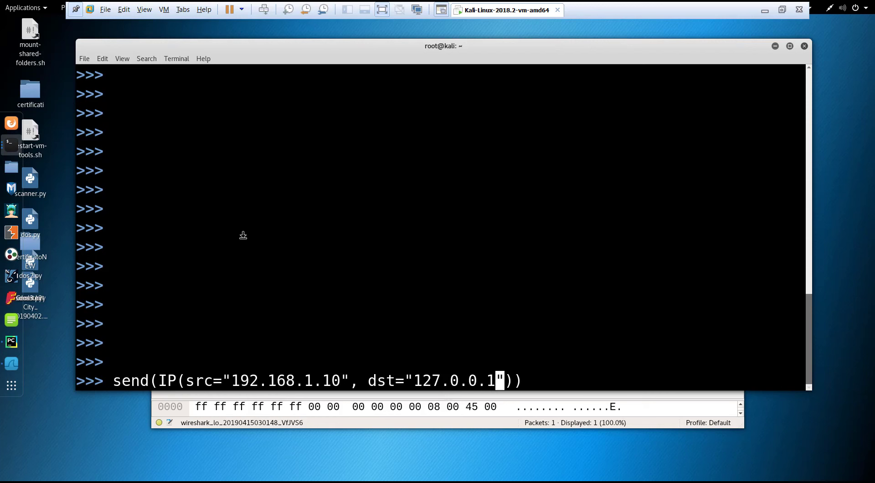
pyautogui.press('Right')
pyautogui.press('Right')
# Append an ICMP(type=3) layer with the "come stai?" payload after the IP layer
pyautogui.write('/')
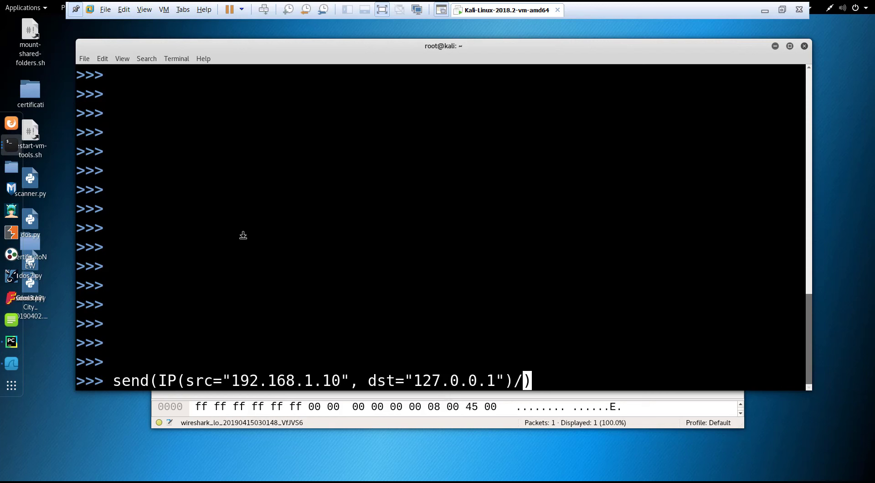
pyautogui.write('ICMP')
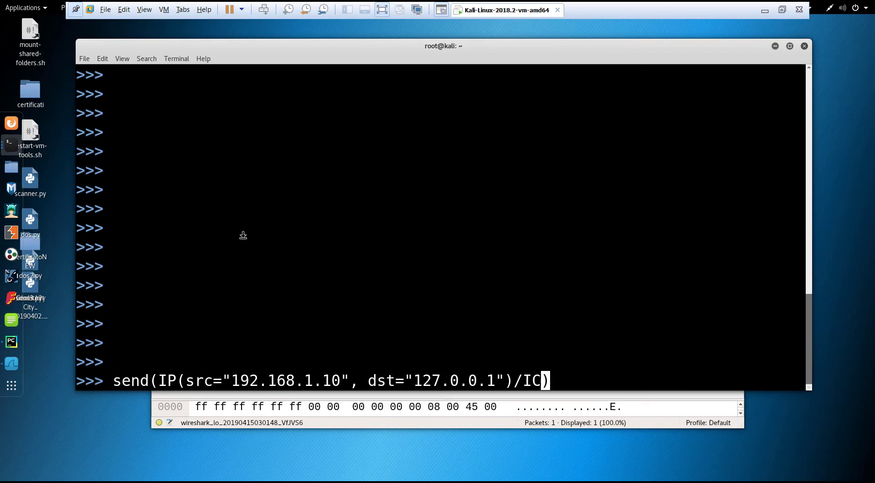
pyautogui.write('()')
pyautogui.press('Left')
pyautogui.write('t(type=')
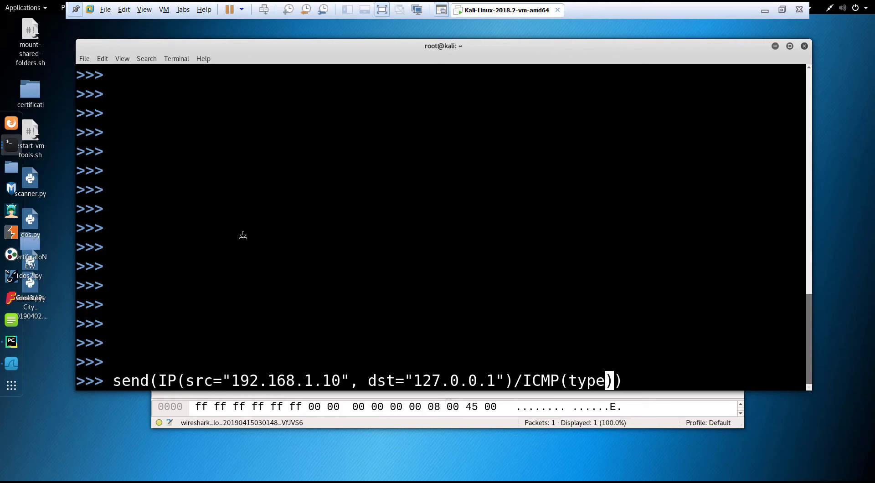
pyautogui.write('(type=3')
pyautogui.write('/')
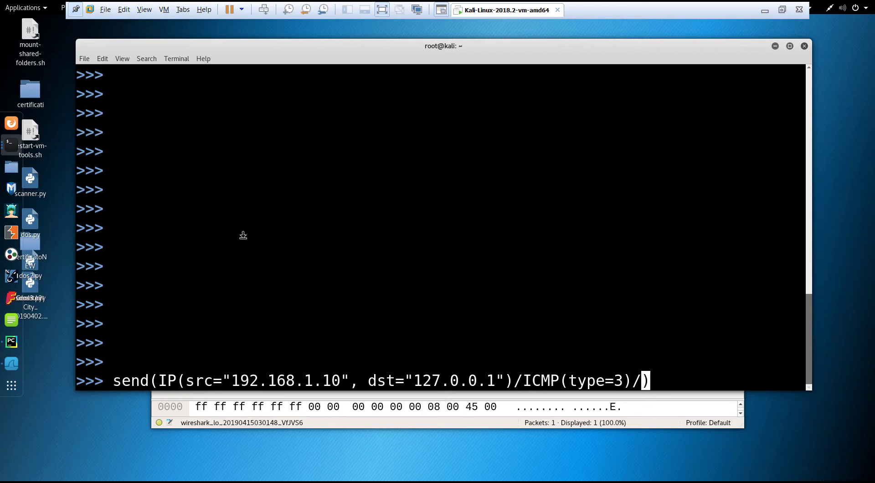
pyautogui.write('""come stai?')
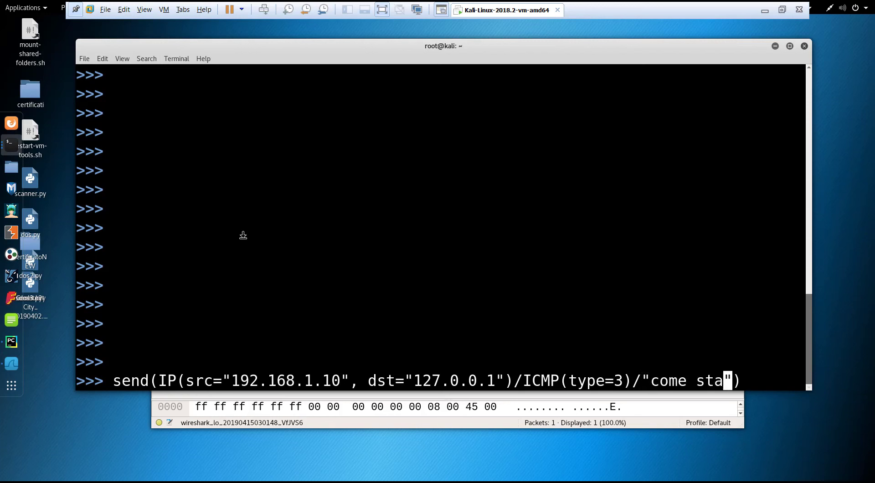
pyautogui.press('End')
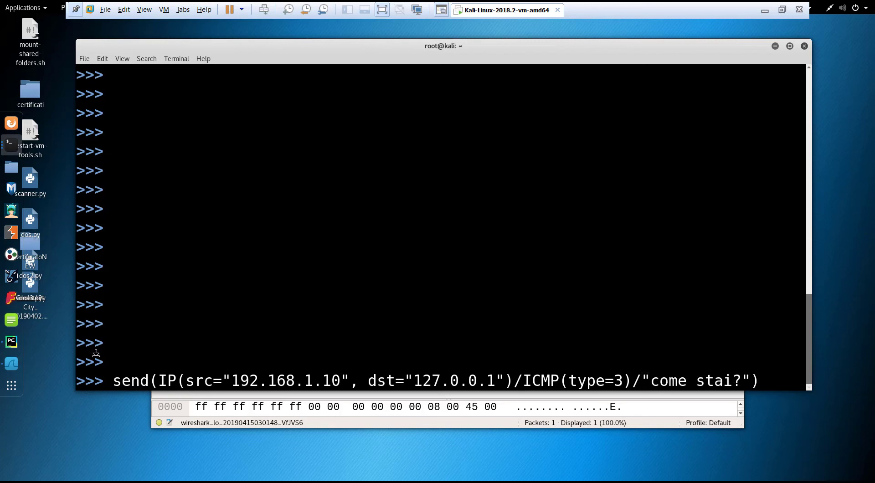
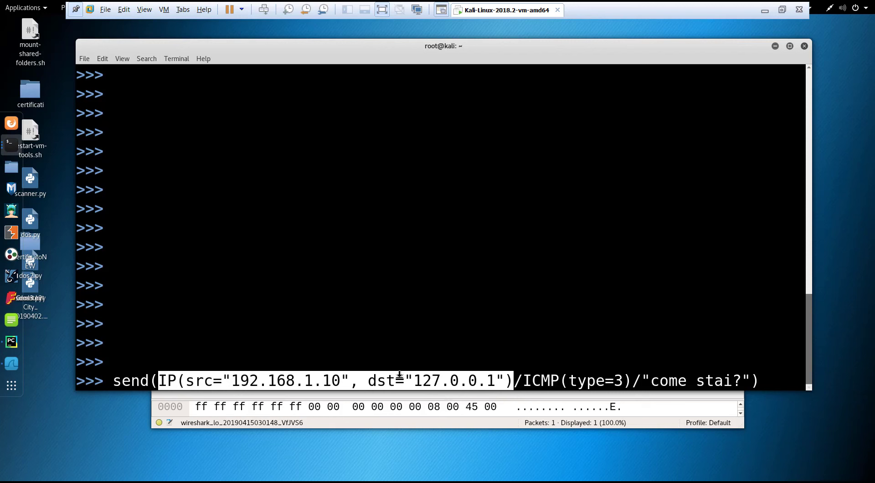
pyautogui.click(546, 370)
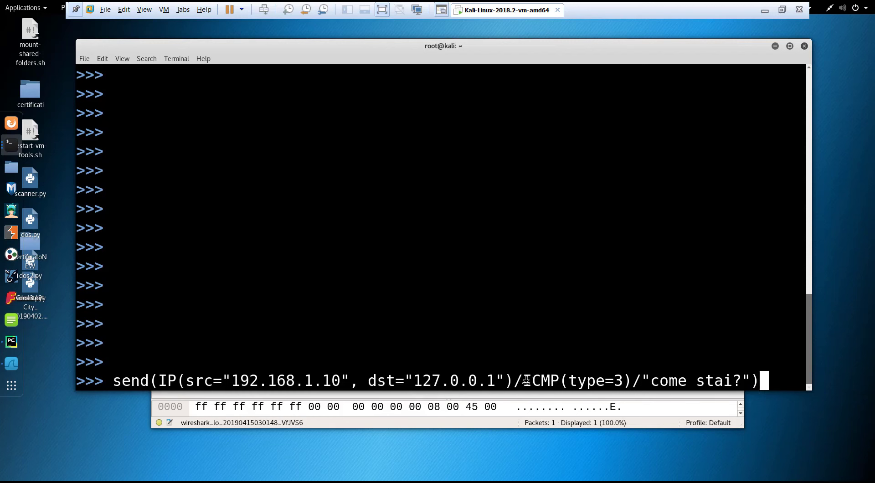
pyautogui.moveTo(523, 381); pyautogui.dragTo(558, 381)
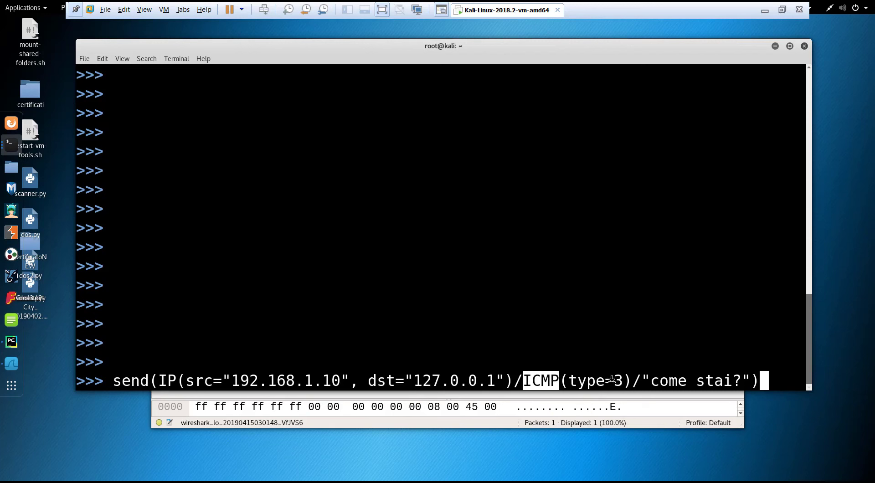
pyautogui.moveTo(632, 380); pyautogui.dragTo(570, 379)
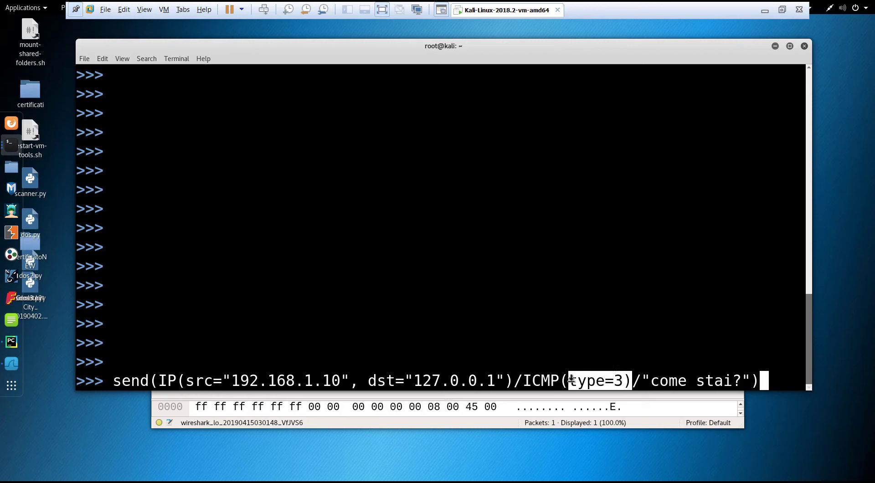
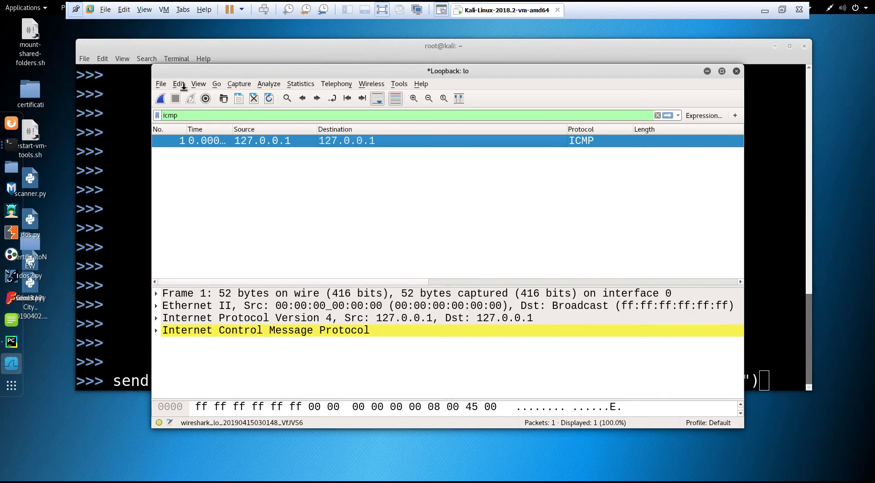
# Restart the icmp-filtered capture on Loopback: lo without saving, and move the Wireshark window down
pyautogui.click(205, 98)
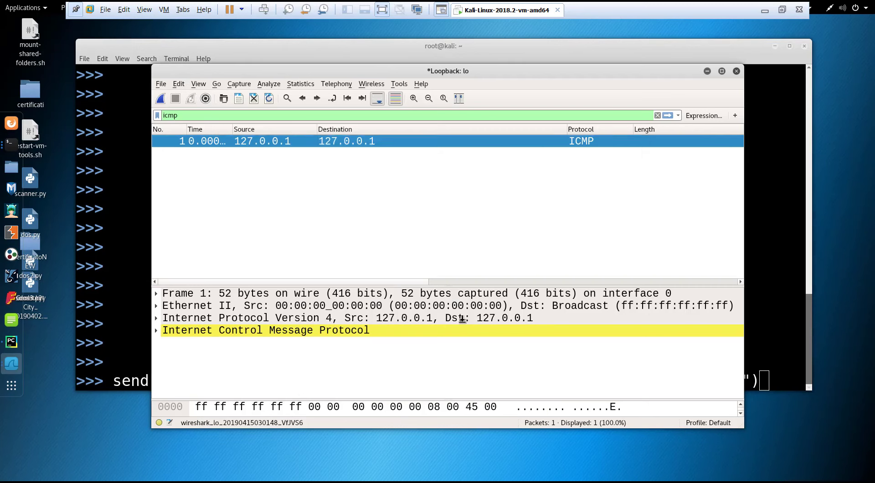
pyautogui.click(621, 345)
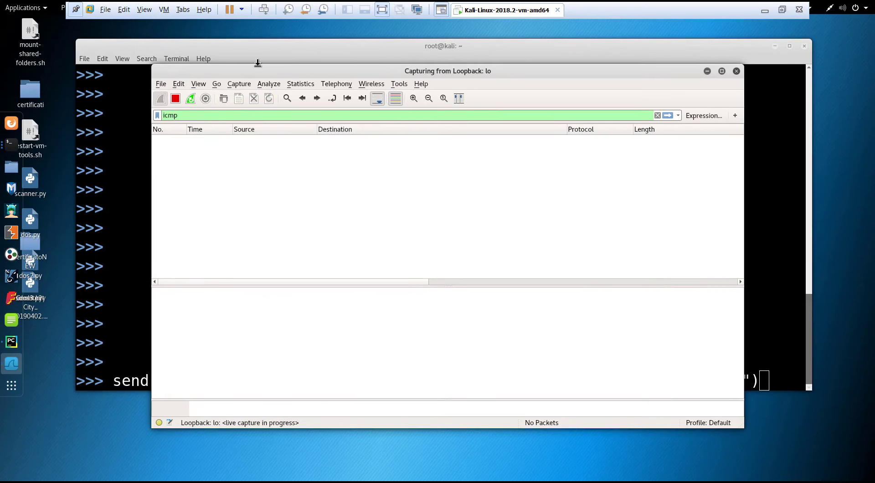
pyautogui.moveTo(264, 69); pyautogui.dragTo(259, 194)
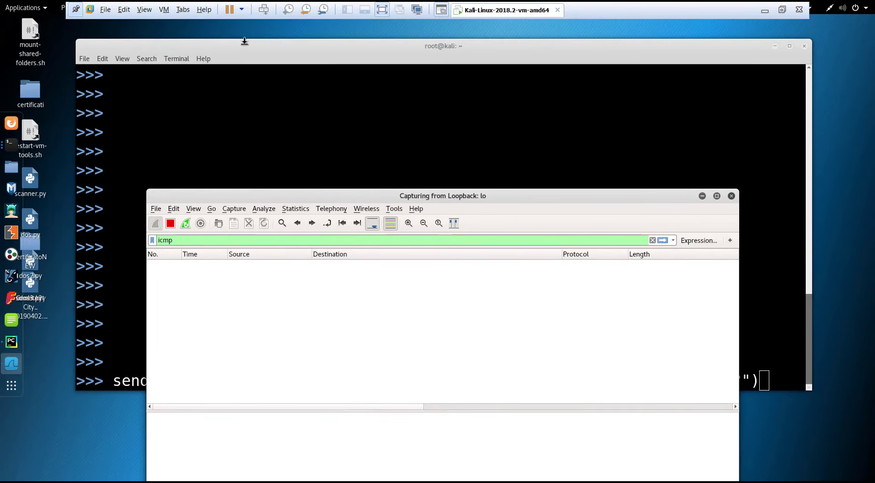
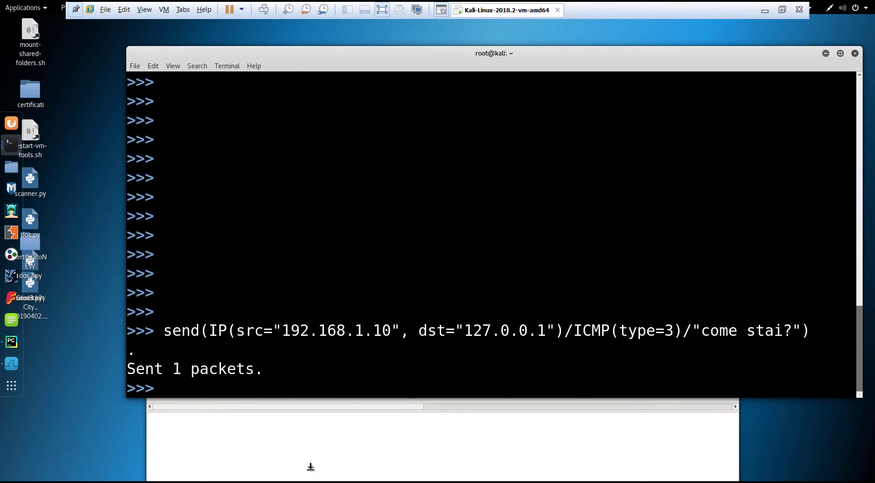
# Stop the loopback capture holding the single forged ICMP packet and maximize the Wireshark window
pyautogui.click(290, 458)
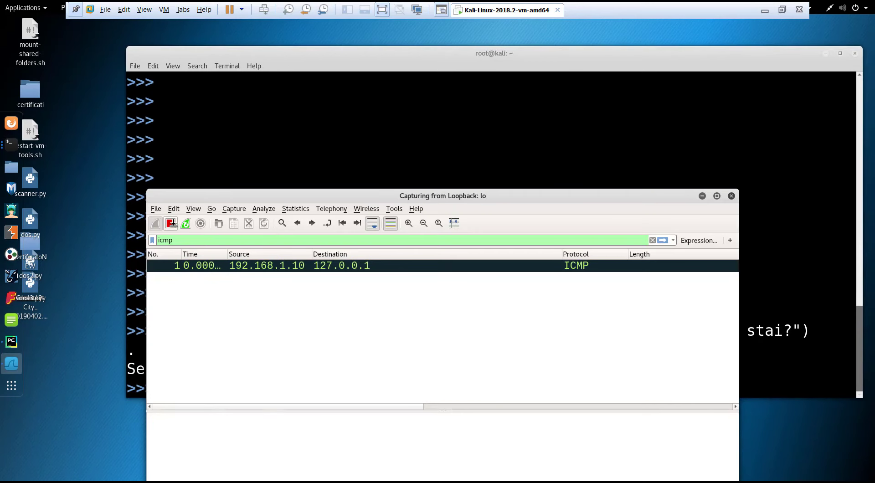
pyautogui.click(170, 223)
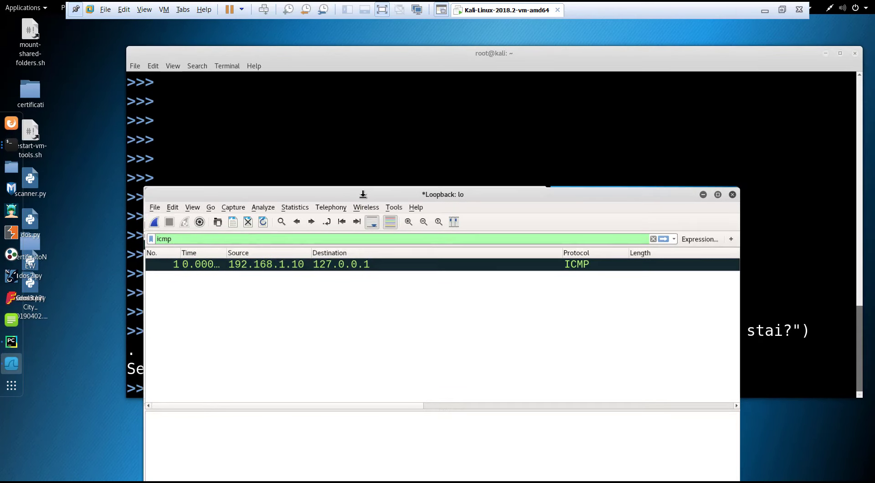
pyautogui.doubleClick(363, 195)
# View the ICMP packet in its own window, close it, and enlarge the packet details pane
pyautogui.doubleClick(291, 91)
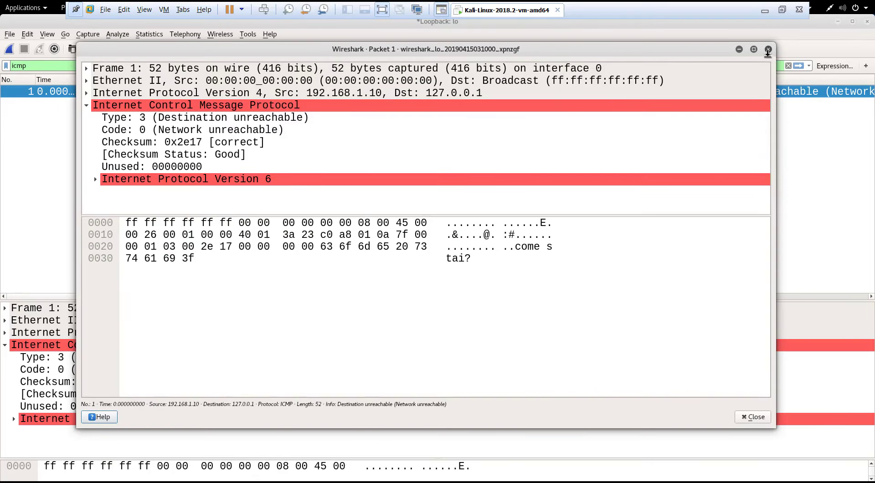
pyautogui.click(769, 48)
pyautogui.moveTo(176, 298); pyautogui.dragTo(200, 176)
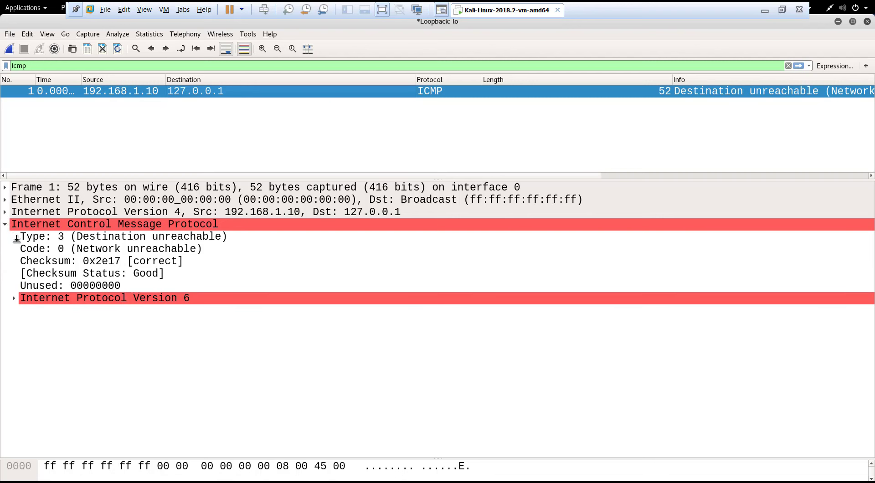
# Expand the IPv4 header and highlight the bytes of source 192.168.1.10 and destination 127.0.0.1
pyautogui.click(5, 224)
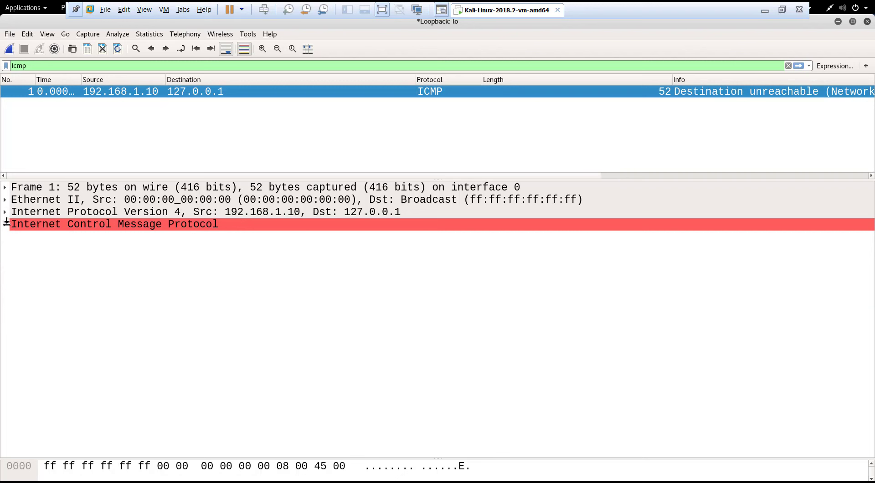
pyautogui.click(43, 212)
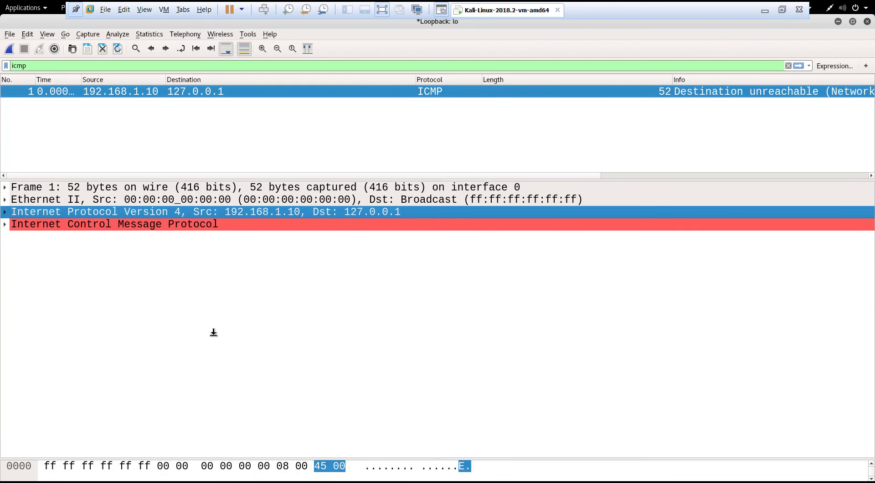
pyautogui.doubleClick(263, 211)
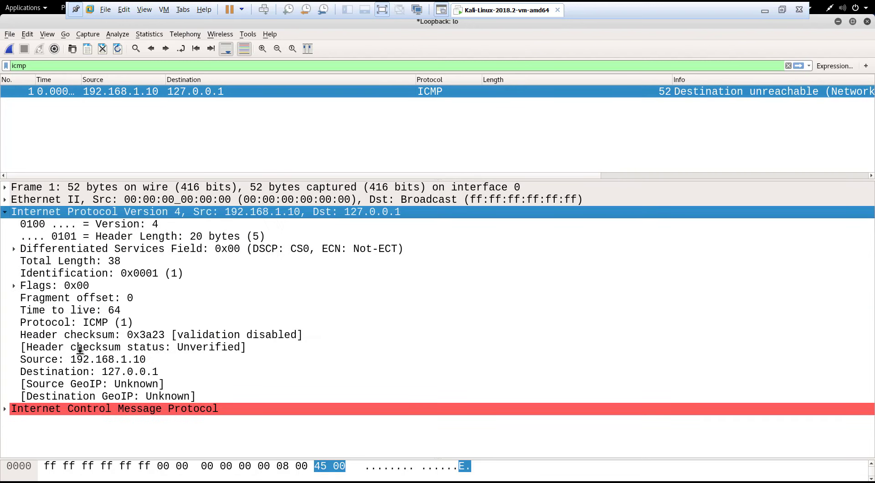
pyautogui.click(24, 358)
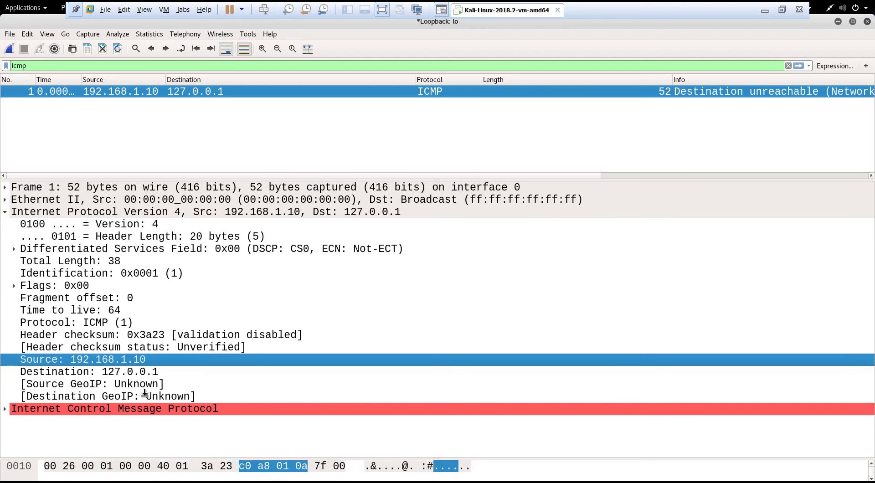
pyautogui.click(86, 371)
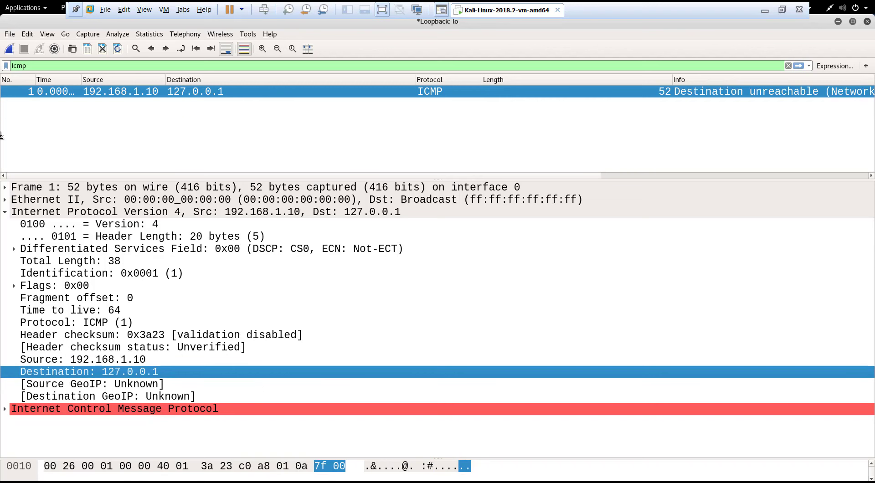
# Collapse IPv4, expand the ICMP header and highlight the byte holding Type 3
pyautogui.click(5, 212)
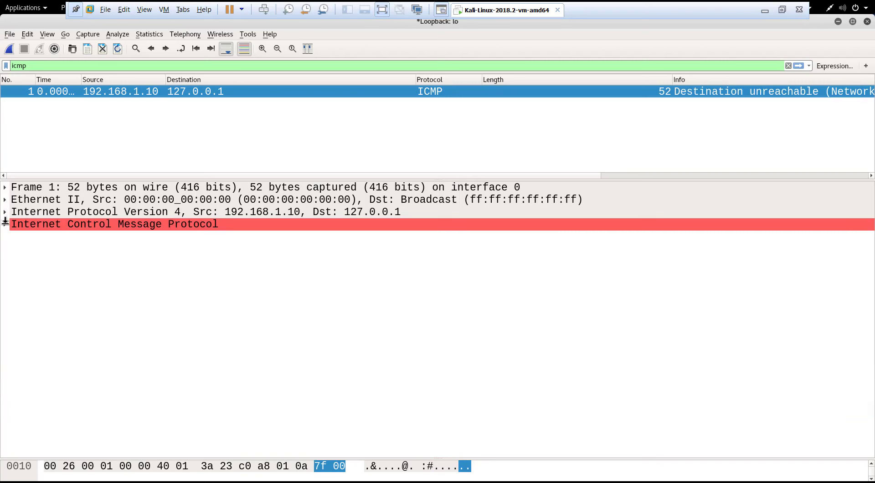
pyautogui.click(5, 224)
pyautogui.click(139, 235)
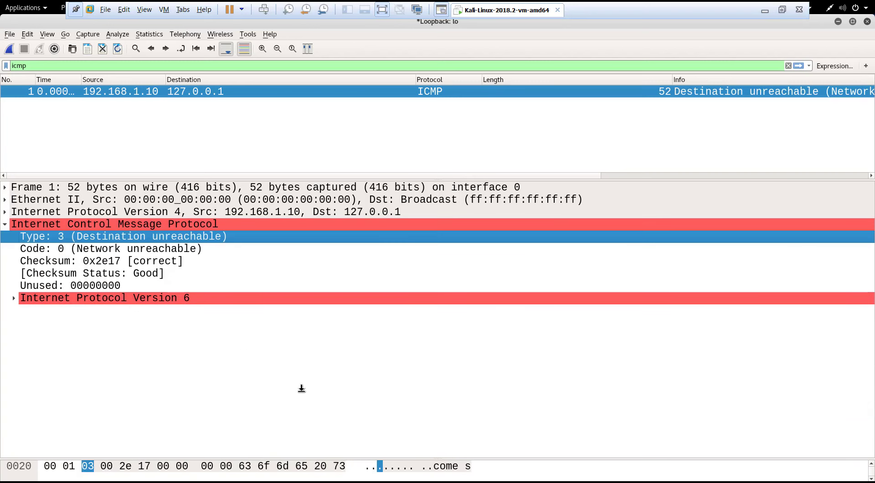
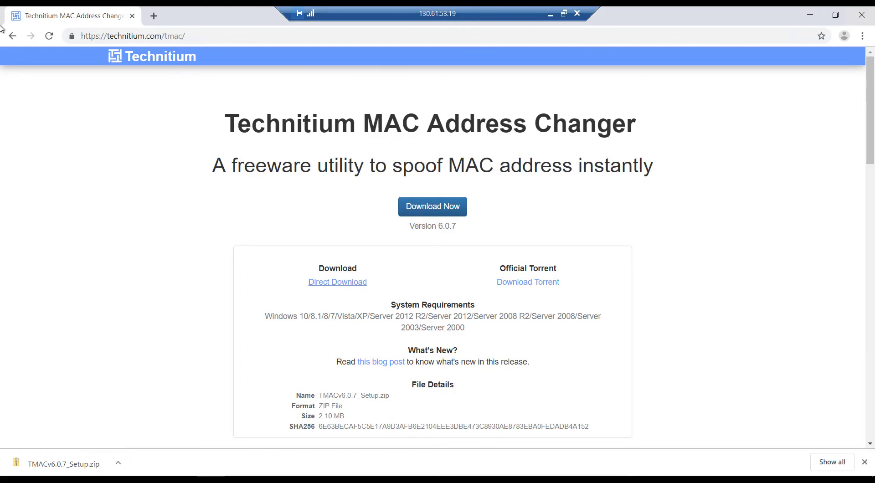
# Go back to Chrome's Technitium MAC Address Changer page, then switch to the Windows 7 VM window
pyautogui.click(13, 36)
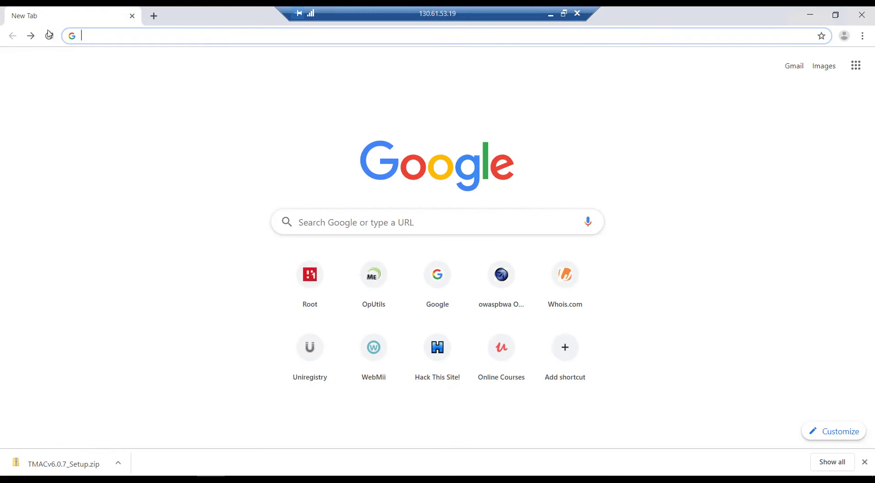
pyautogui.click(30, 36)
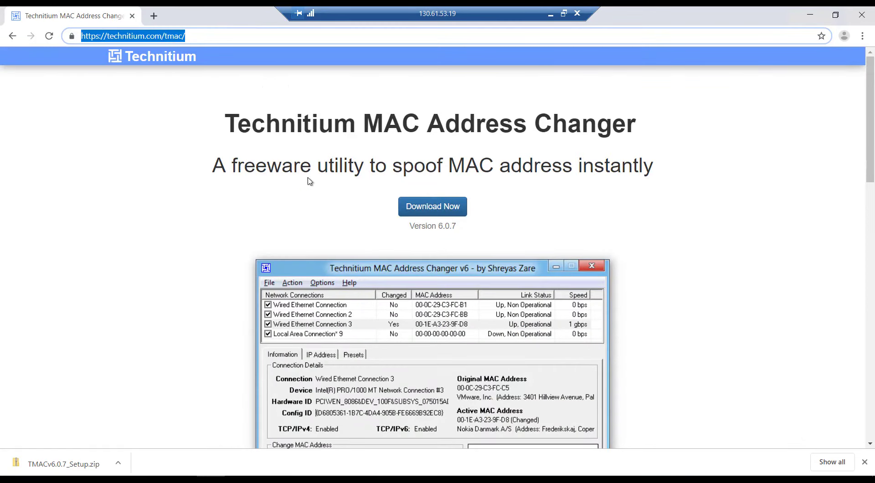
pyautogui.scroll(-1, 304, 162)
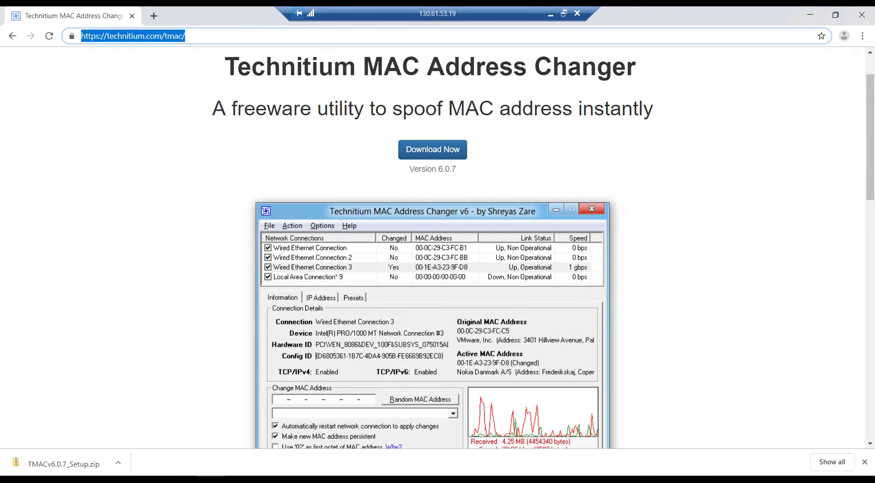
pyautogui.hotkey('alt', 'Tab')
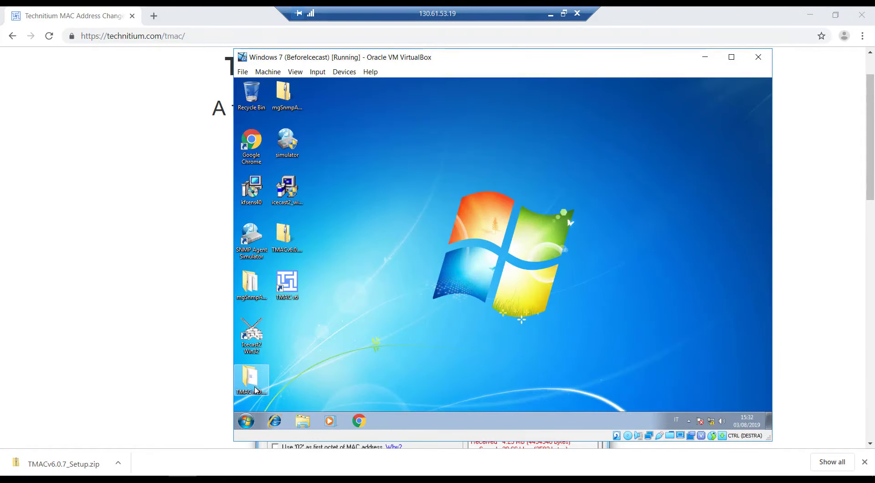
# Move the TMACv6.0.7_Setup folder to mid-desktop, select the TMAC v6 shortcut, and minimize Chrome
pyautogui.moveTo(251, 380); pyautogui.dragTo(503, 143)
pyautogui.doubleClick(499, 134)
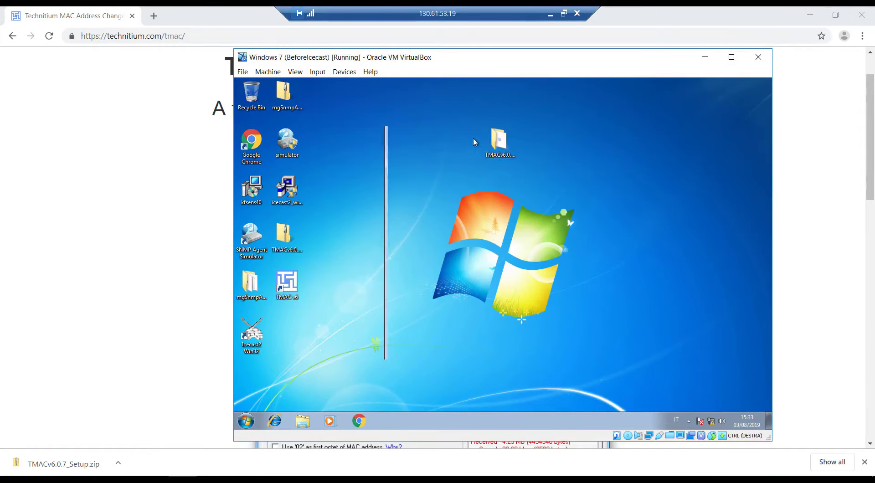
pyautogui.click(738, 121)
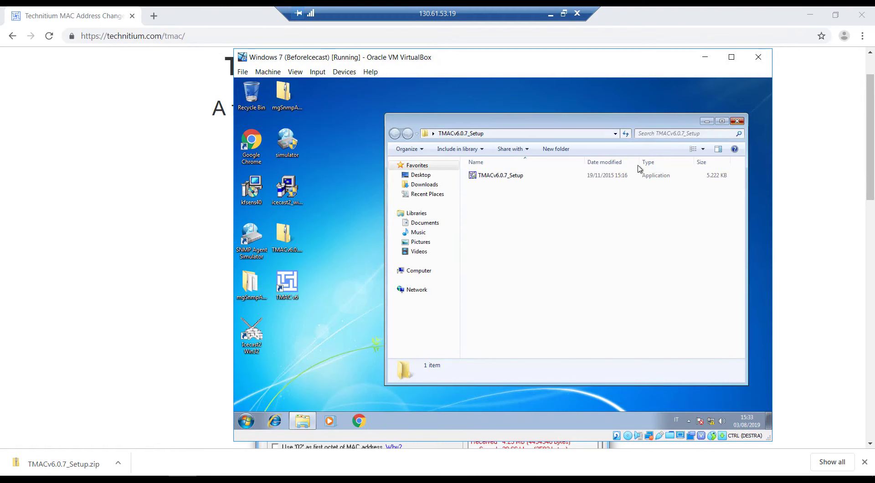
pyautogui.click(300, 293)
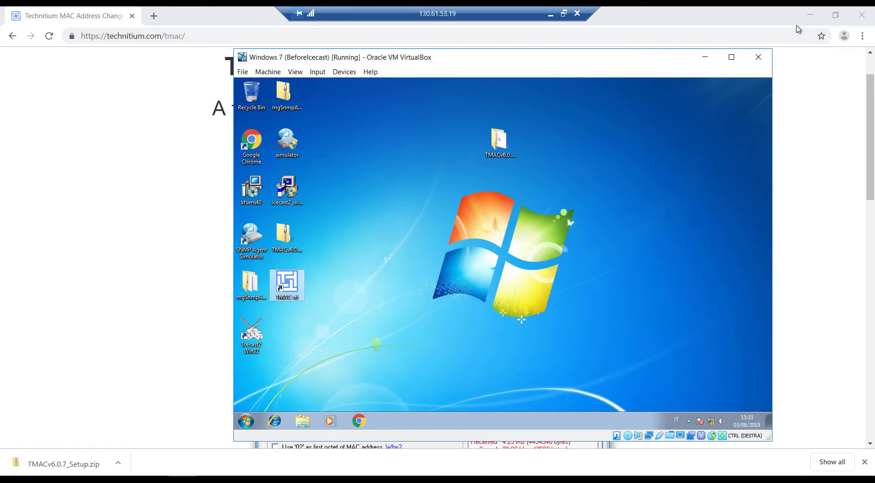
pyautogui.click(810, 18)
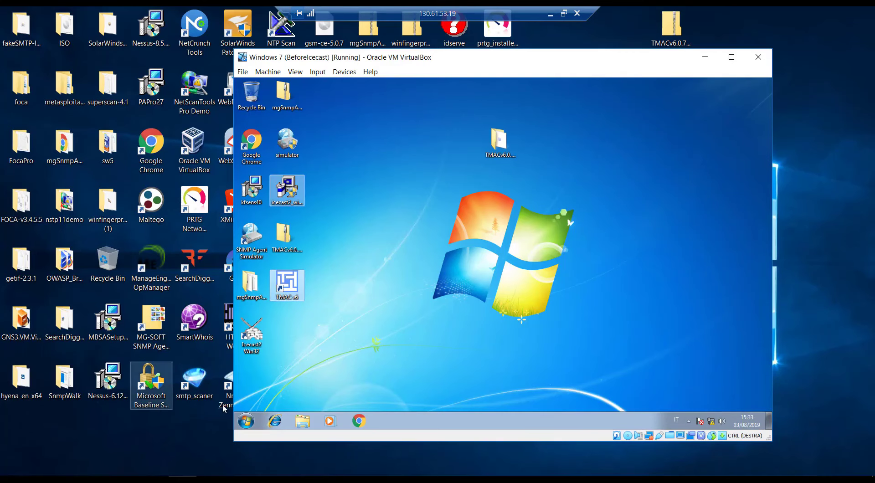
# Launch Zenmap as administrator and approve the UAC prompt
pyautogui.rightClick(223, 402)
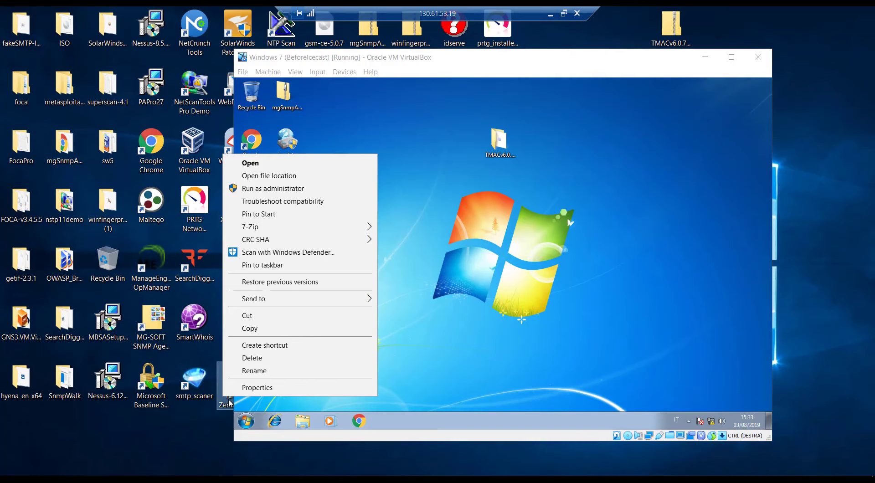
pyautogui.click(255, 188)
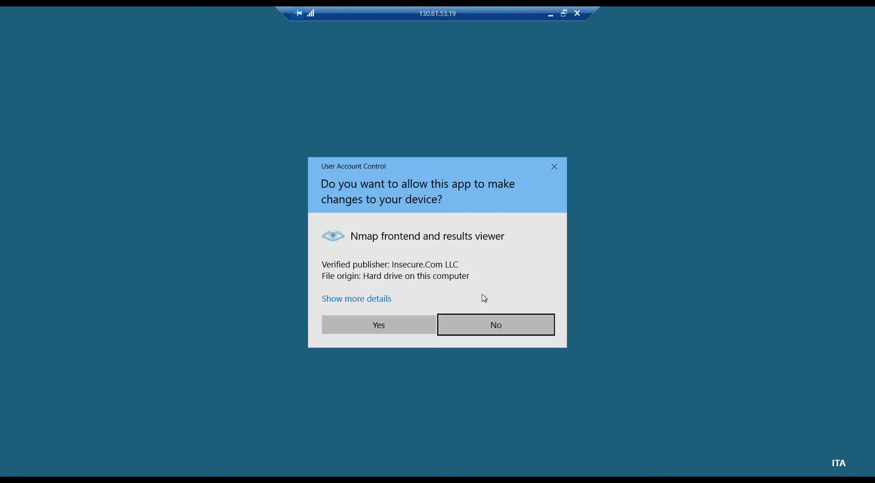
pyautogui.click(395, 324)
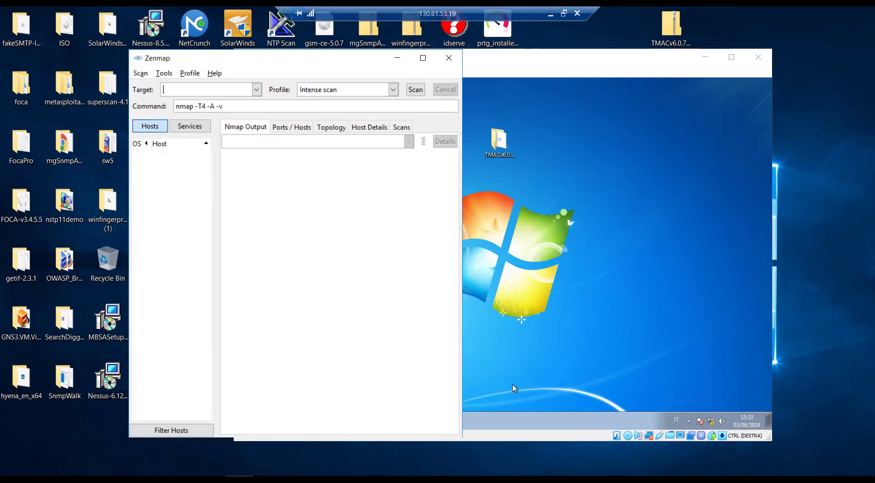
pyautogui.moveTo(327, 66); pyautogui.dragTo(229, 66)
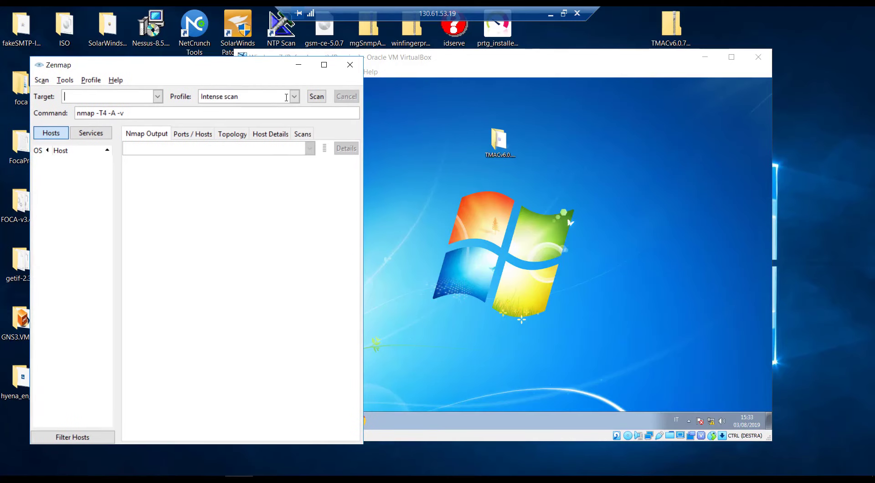
pyautogui.click(295, 96)
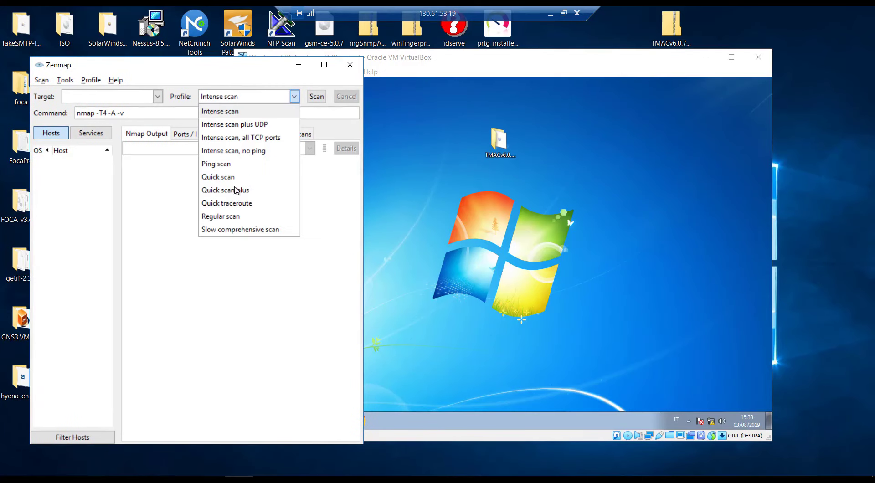
pyautogui.click(216, 163)
pyautogui.moveTo(431, 57); pyautogui.dragTo(520, 38)
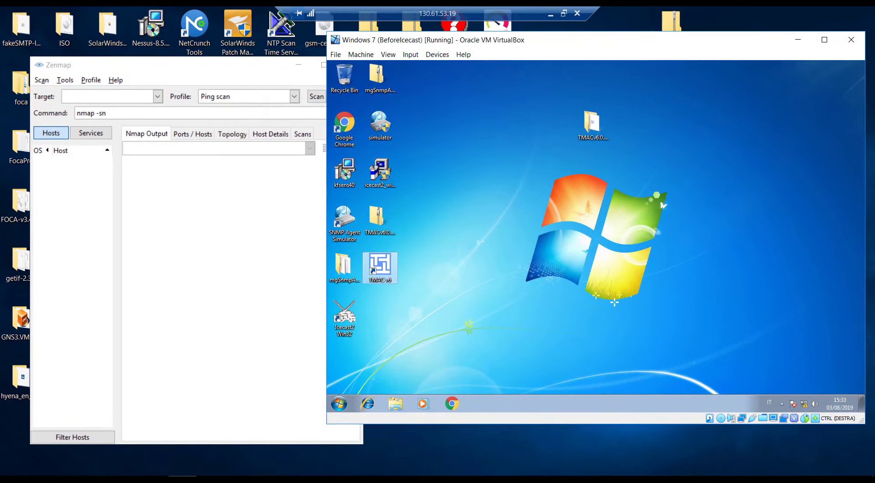
pyautogui.moveTo(249, 67); pyautogui.dragTo(234, 55)
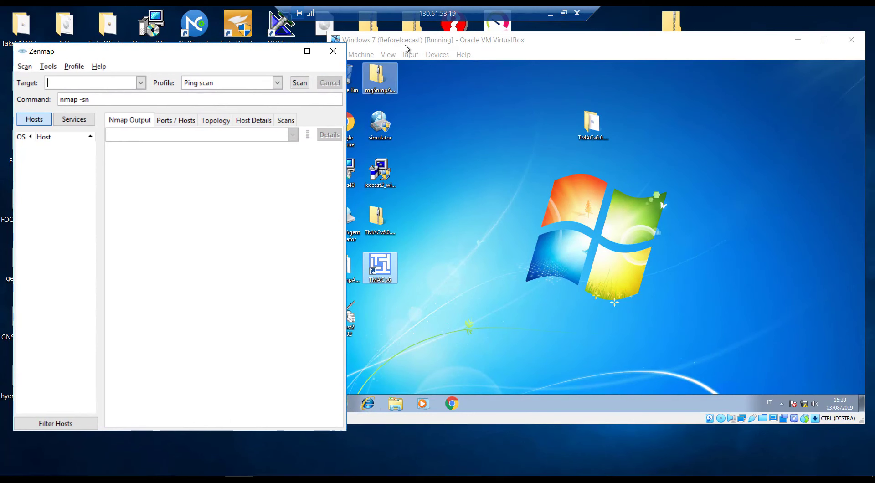
pyautogui.moveTo(405, 44); pyautogui.dragTo(413, 49)
# Run ipconfig in a Windows 7 command prompt, showing IPv4 192.168.56.102, then return to Zenmap
pyautogui.click(348, 408)
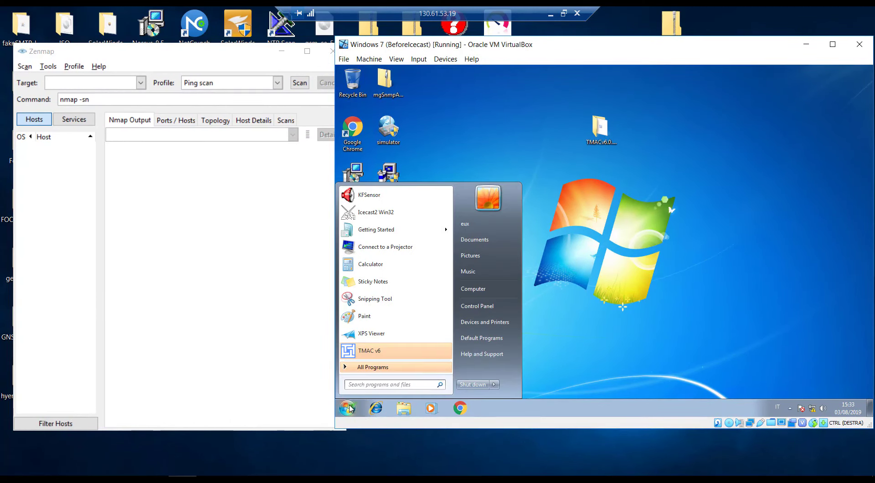
pyautogui.write('cmd')
pyautogui.press('Return')
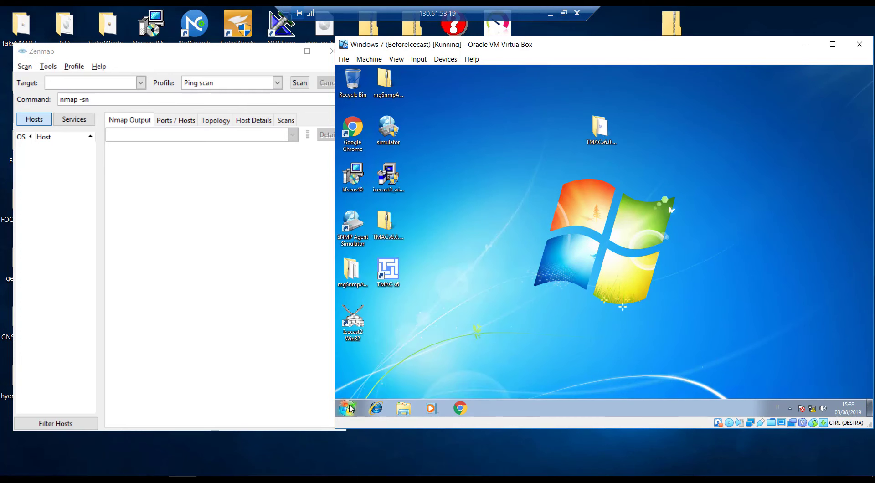
pyautogui.press('Return')
pyautogui.press('Return')
pyautogui.write('ipconf')
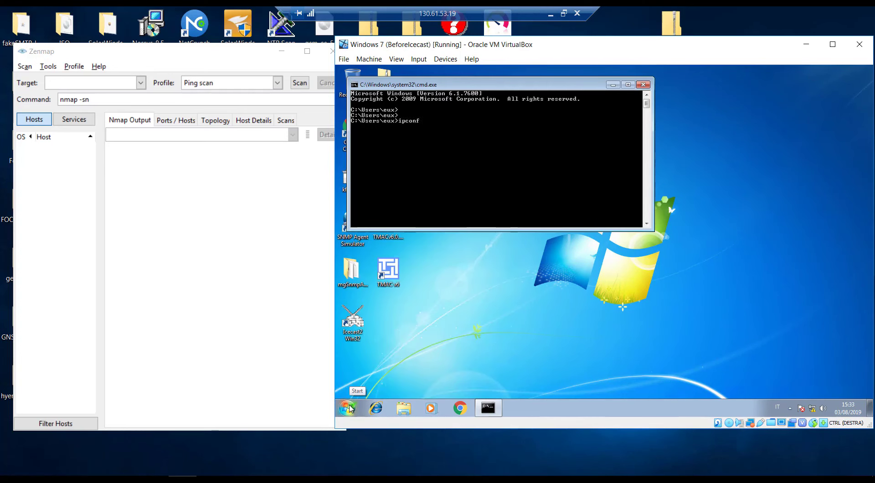
pyautogui.write('ig')
pyautogui.press('Return')
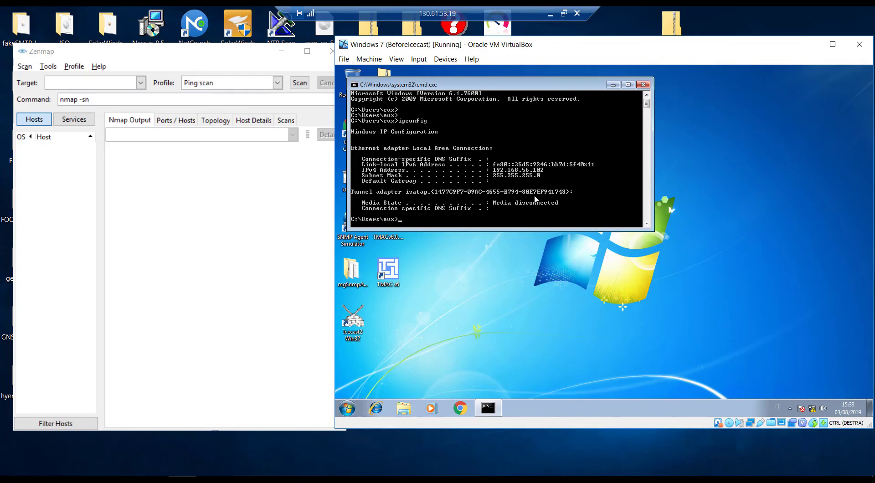
pyautogui.click(71, 83)
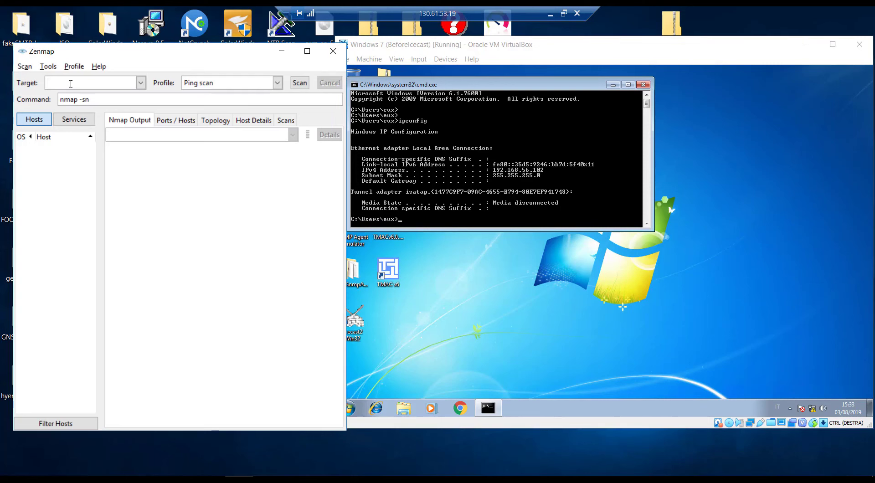
# Ping-scan target 192.168.56.102 and select the reported MAC 08:00:27:B1:BB:74
pyautogui.write('192.')
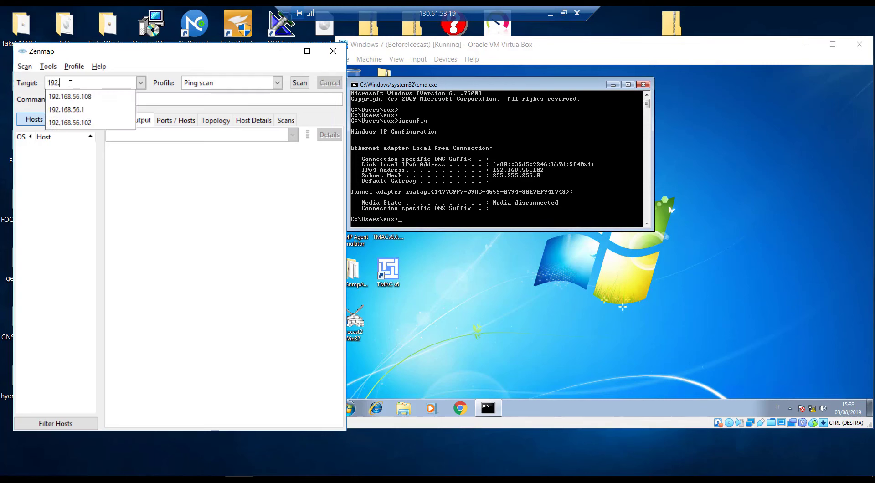
pyautogui.write('168.56.102')
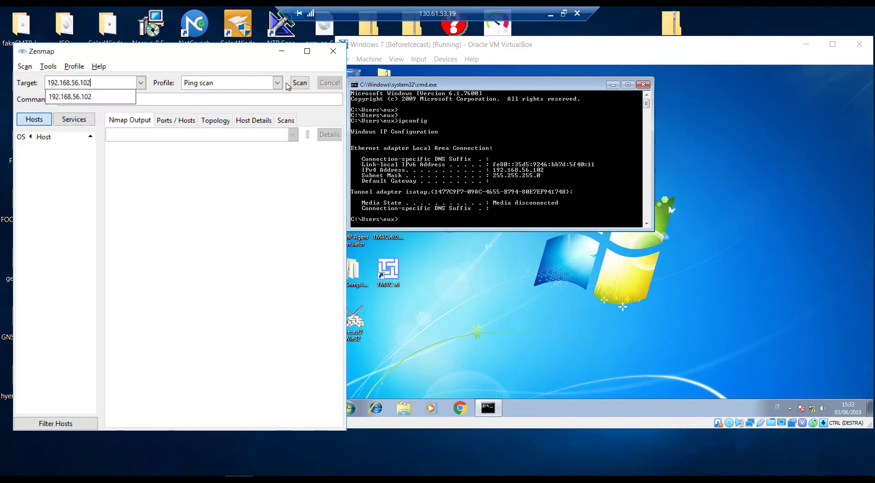
pyautogui.click(298, 83)
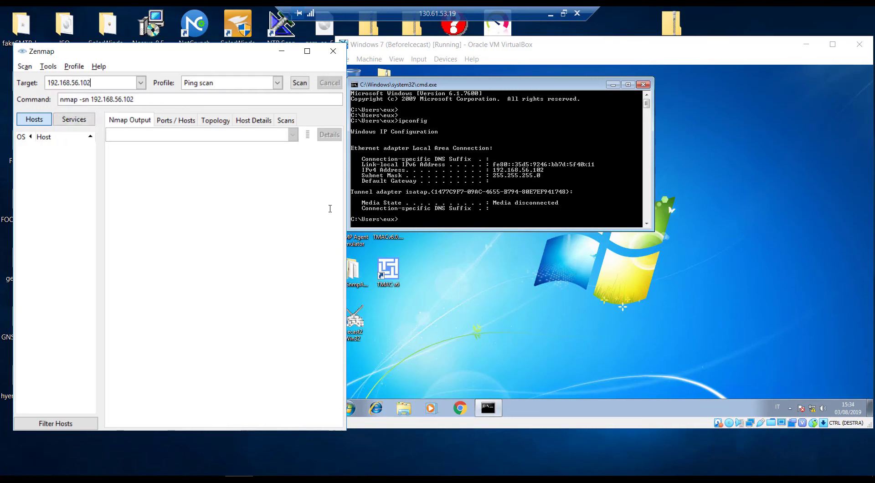
pyautogui.click(310, 82)
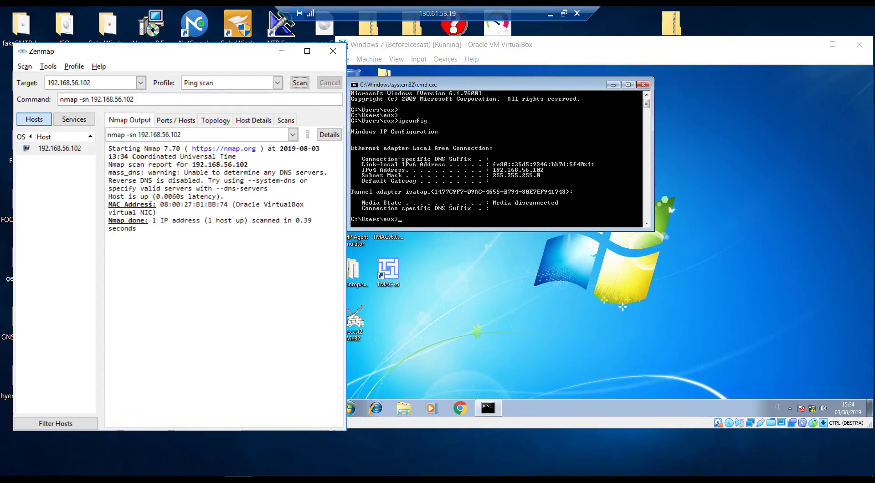
pyautogui.moveTo(160, 205); pyautogui.dragTo(227, 204)
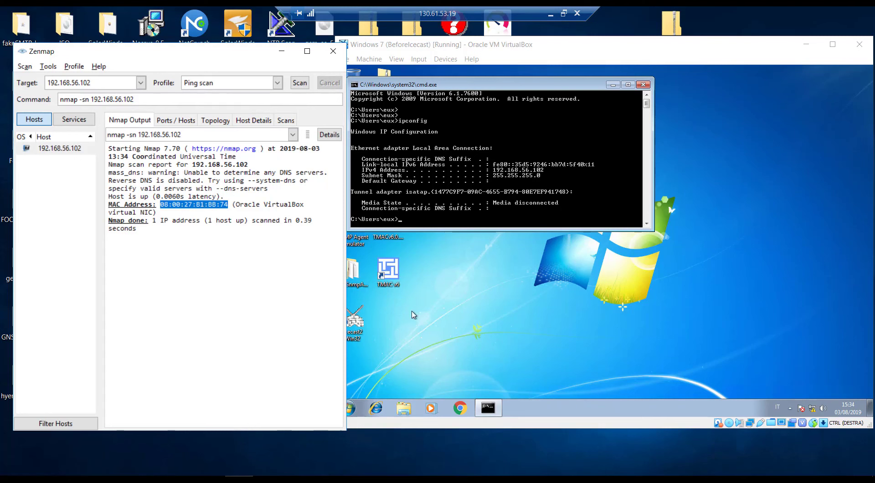
# Start the TMAC v6 shortcut as administrator and approve the UAC prompt
pyautogui.rightClick(390, 270)
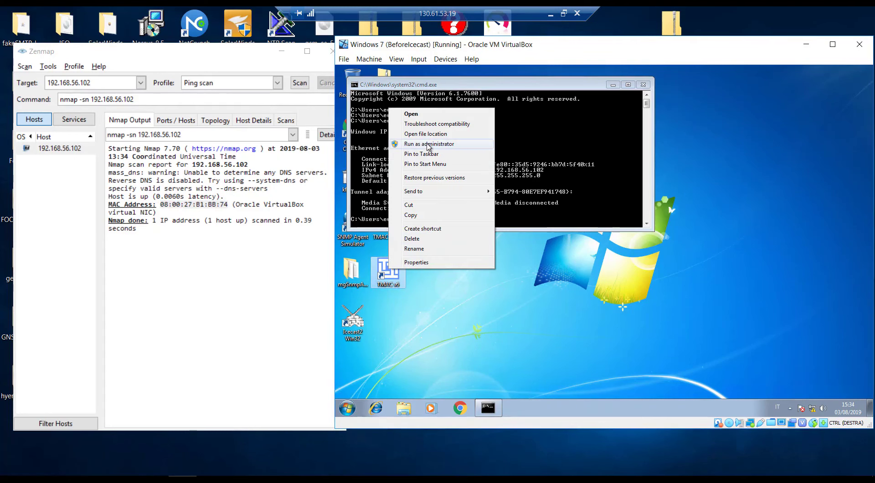
pyautogui.click(429, 144)
pyautogui.click(639, 260)
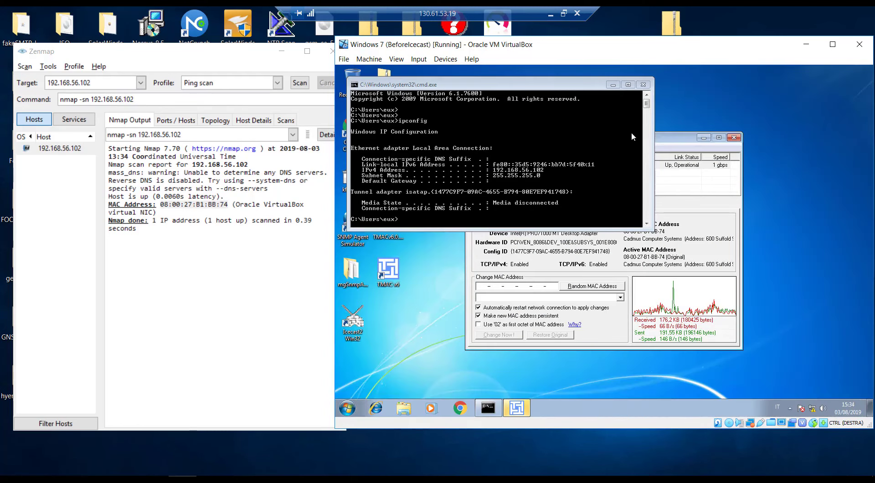
# Minimize the command prompt, widen the MAC Address column, and select Local Area Connection
pyautogui.click(613, 84)
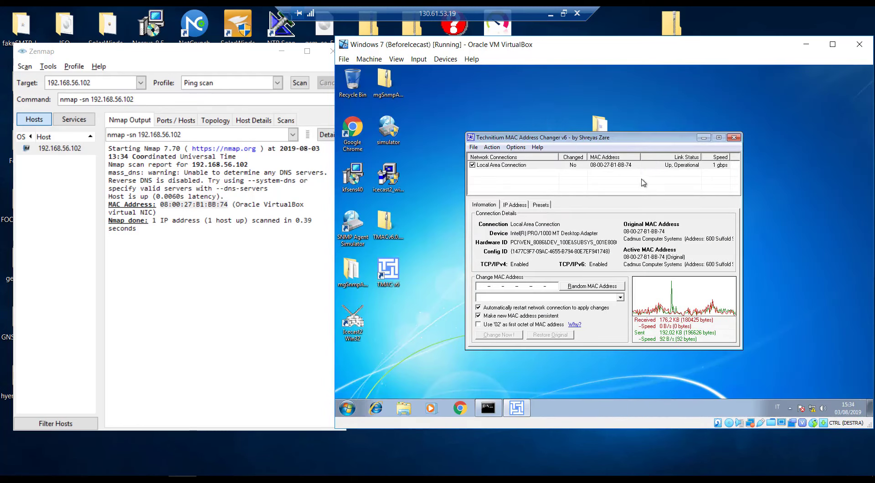
pyautogui.moveTo(639, 157); pyautogui.dragTo(655, 158)
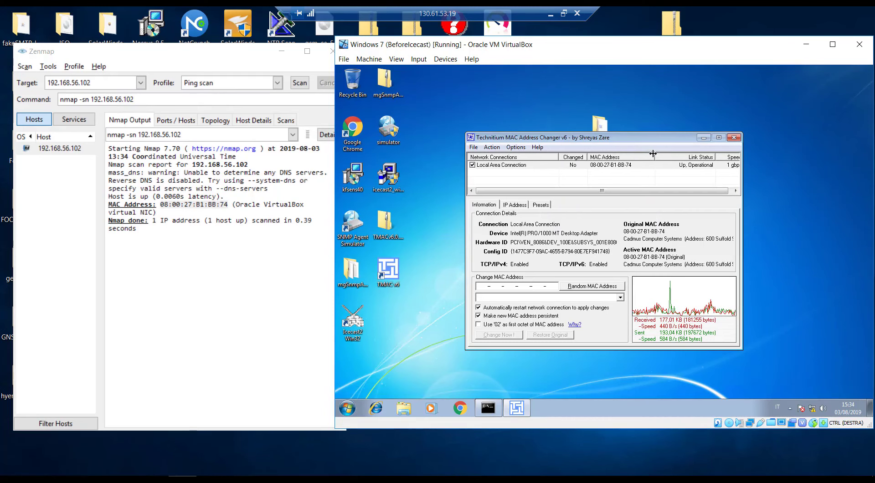
pyautogui.click(613, 165)
pyautogui.moveTo(585, 138); pyautogui.dragTo(558, 92)
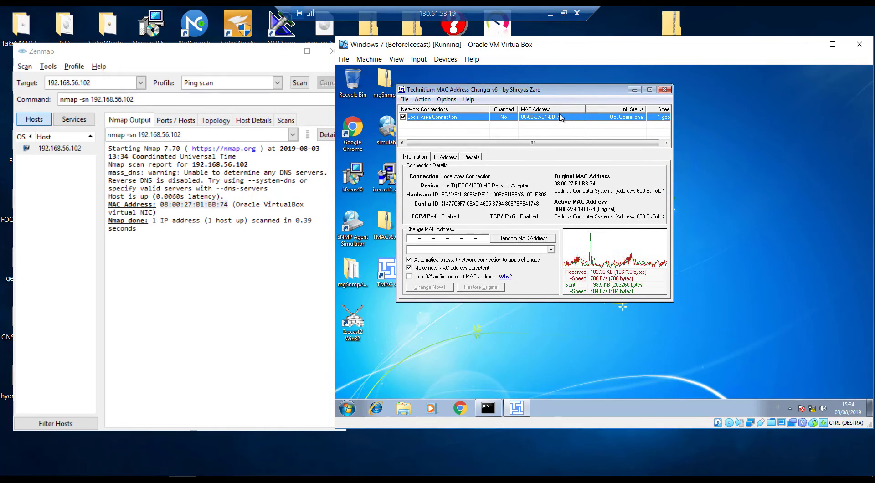
# Generate a random MAC CC-F3-A5-02-2F-40 and apply it with Change Now!
pyautogui.moveTo(501, 90); pyautogui.dragTo(537, 91)
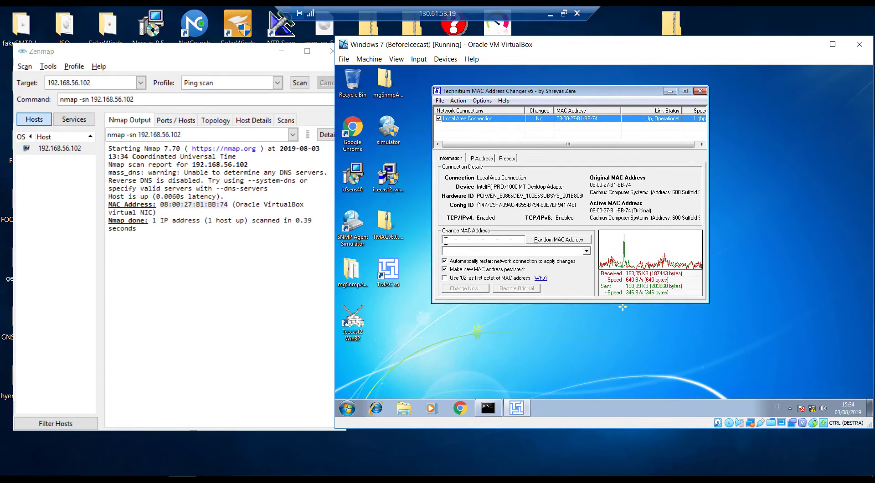
pyautogui.click(494, 251)
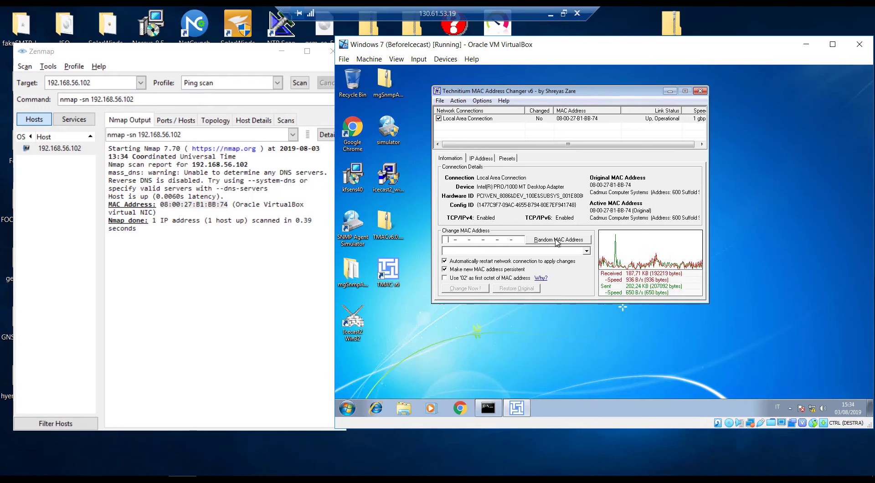
pyautogui.click(557, 240)
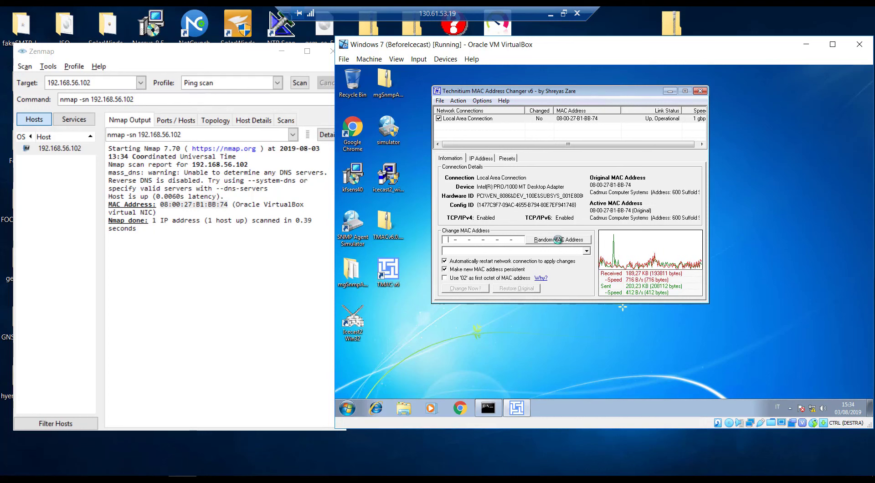
pyautogui.click(559, 241)
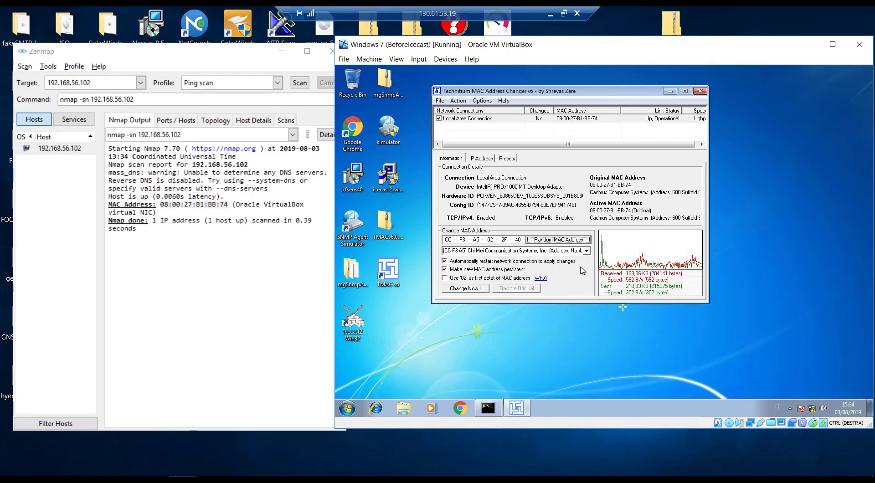
pyautogui.click(461, 289)
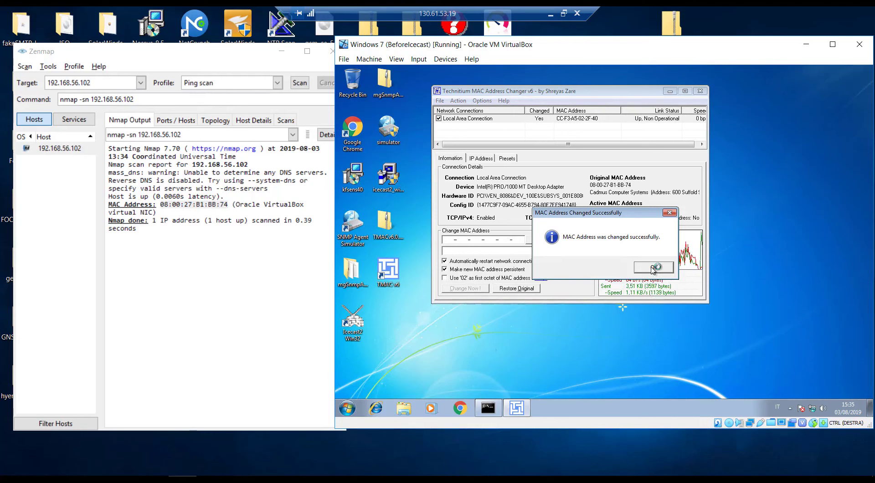
pyautogui.click(654, 268)
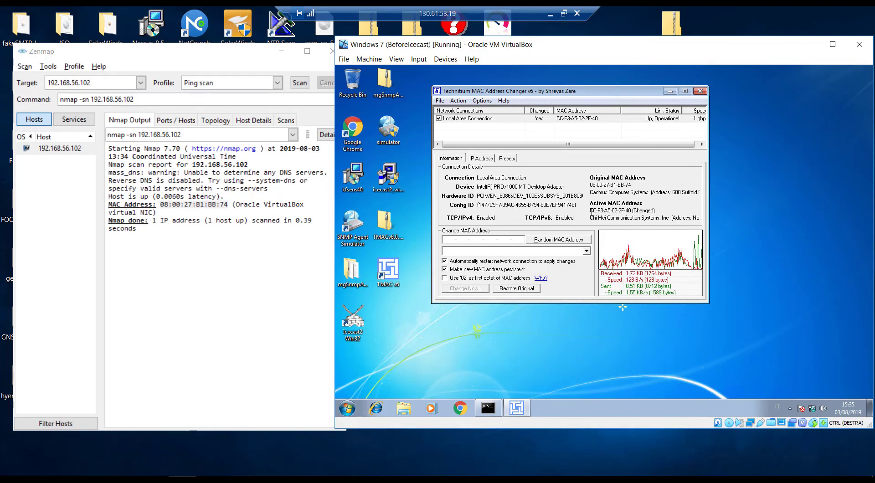
# Select the new active MAC CC-F3-A5-02-2F-40 and shift the VM window left
pyautogui.moveTo(591, 211); pyautogui.dragTo(630, 211)
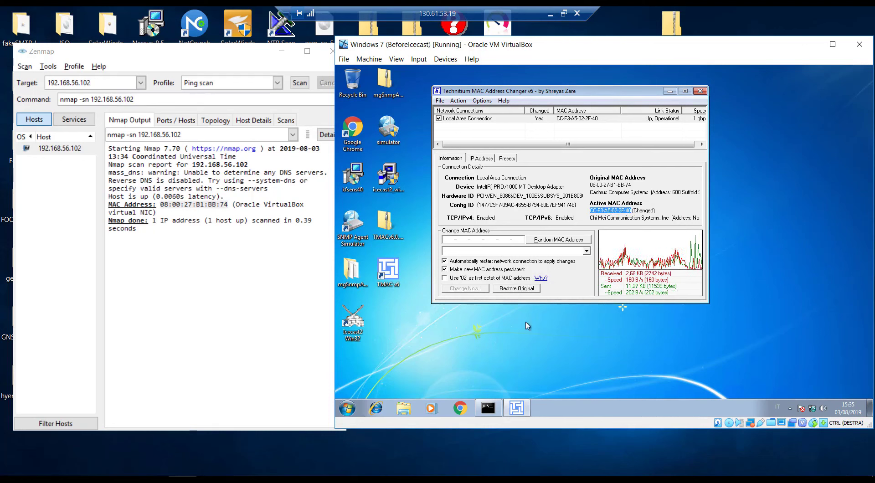
pyautogui.click(540, 360)
pyautogui.moveTo(452, 46); pyautogui.dragTo(396, 45)
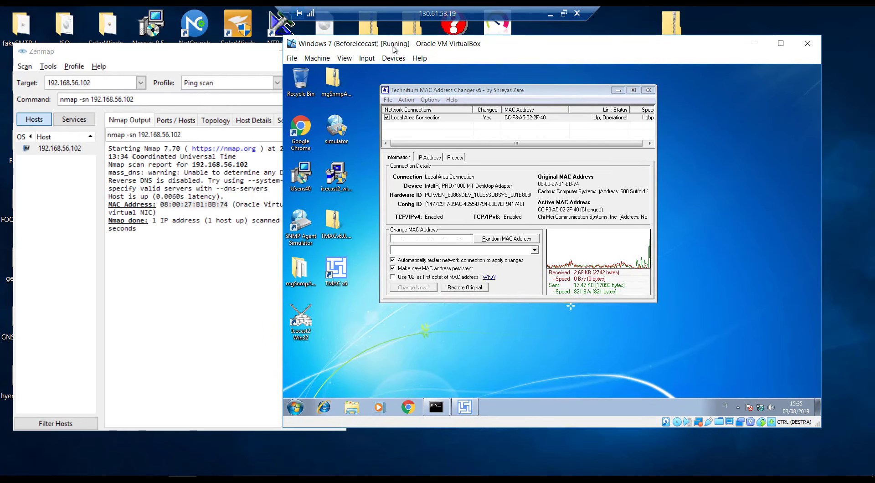
pyautogui.moveTo(760, 409)
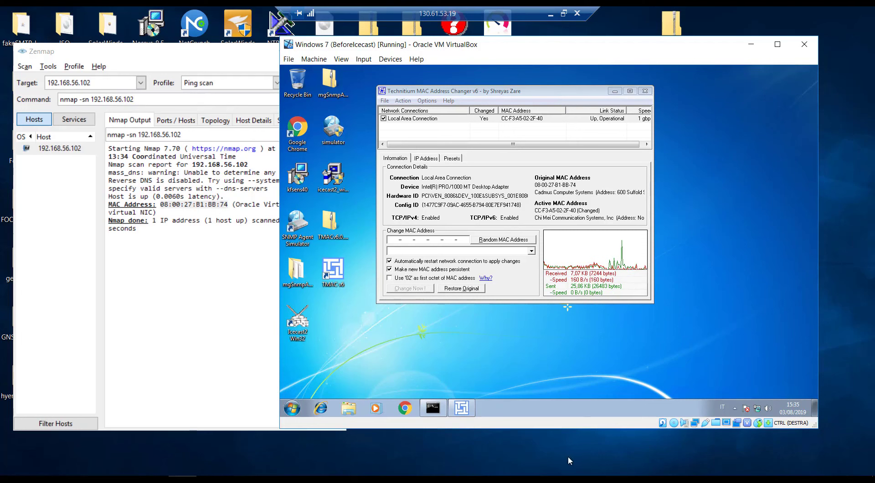
# Rerun ipconfig in the command prompt until it shows the new IPv4 address 192.168.56.109
pyautogui.click(433, 409)
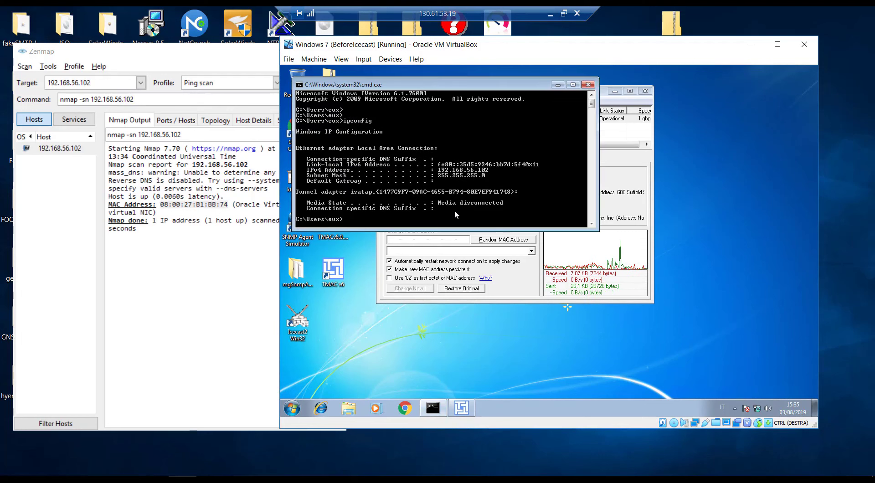
pyautogui.press('Up')
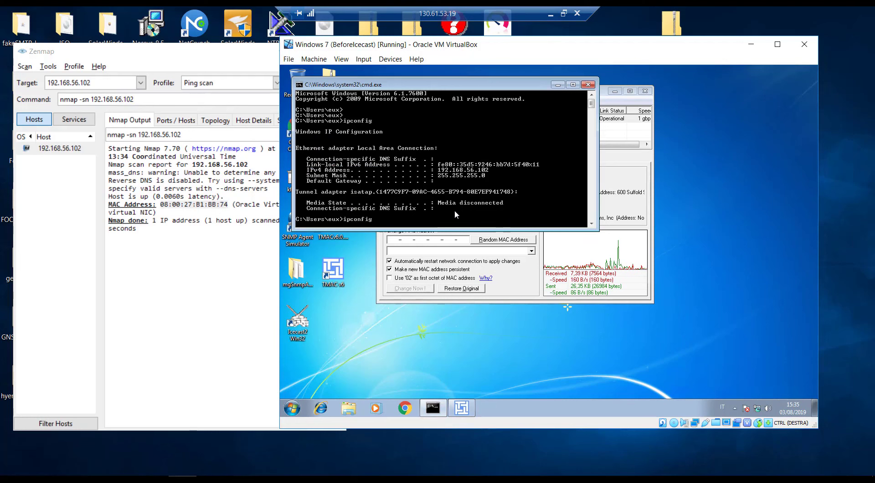
pyautogui.press('Return')
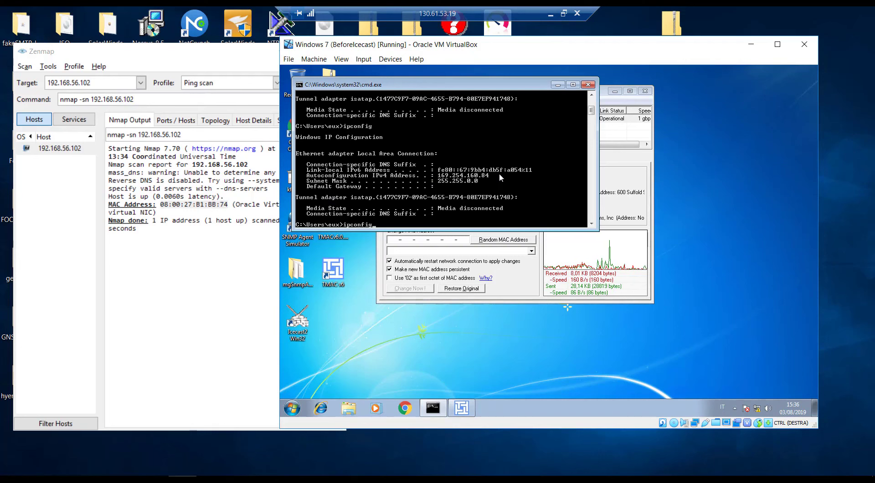
pyautogui.press('Return')
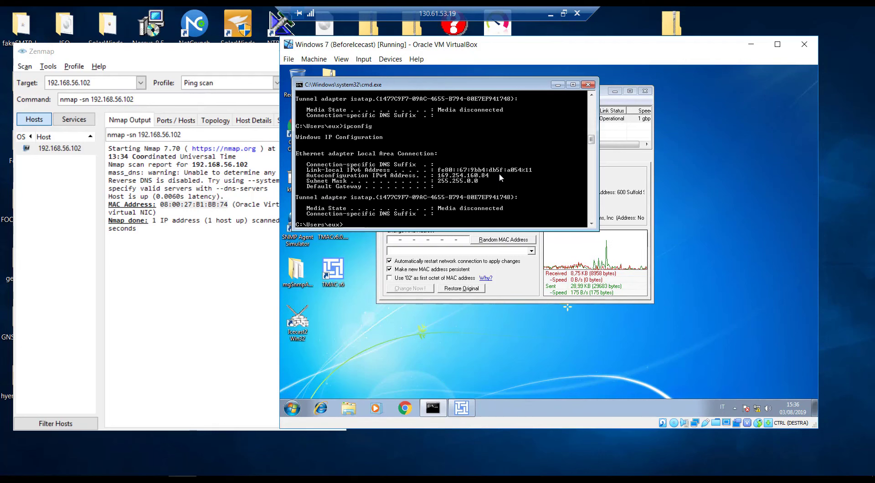
pyautogui.press('Up')
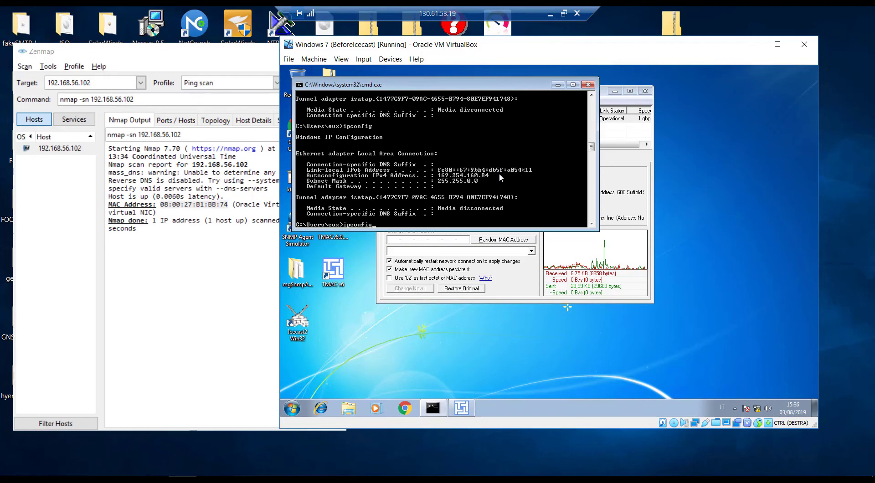
pyautogui.press('Return')
pyautogui.press('Up')
pyautogui.press('Return')
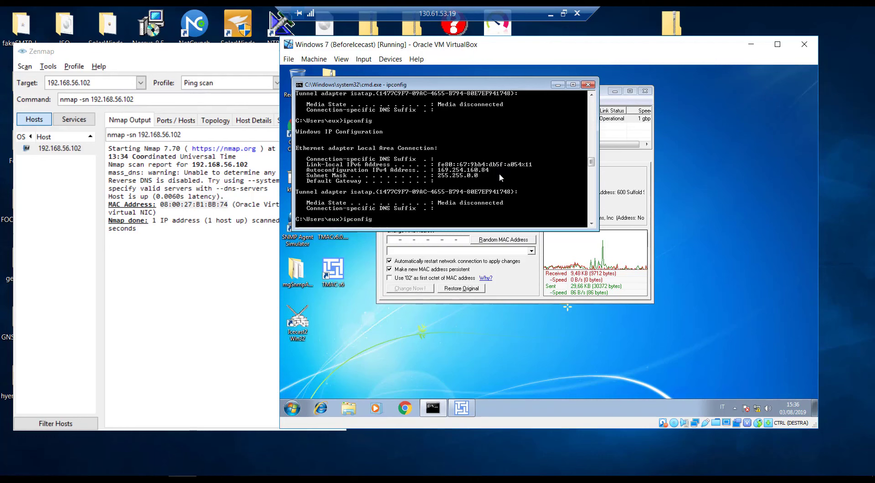
pyautogui.press('Up')
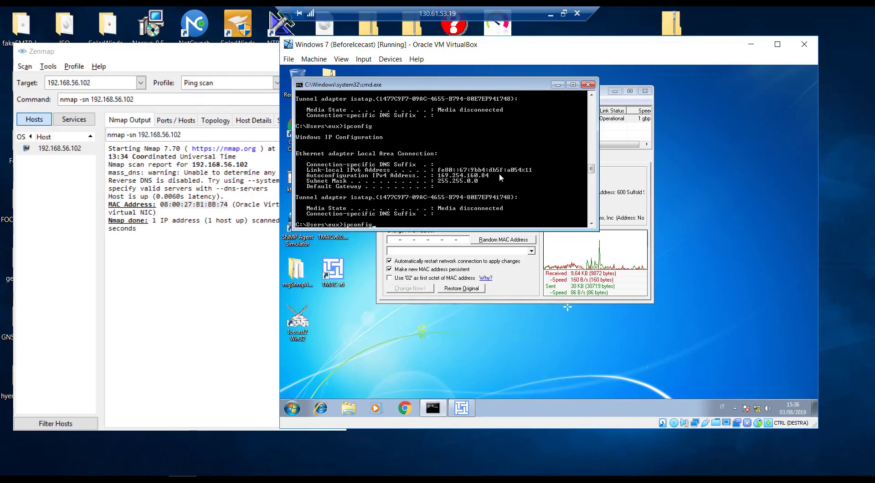
pyautogui.press('Escape')
pyautogui.press('Return')
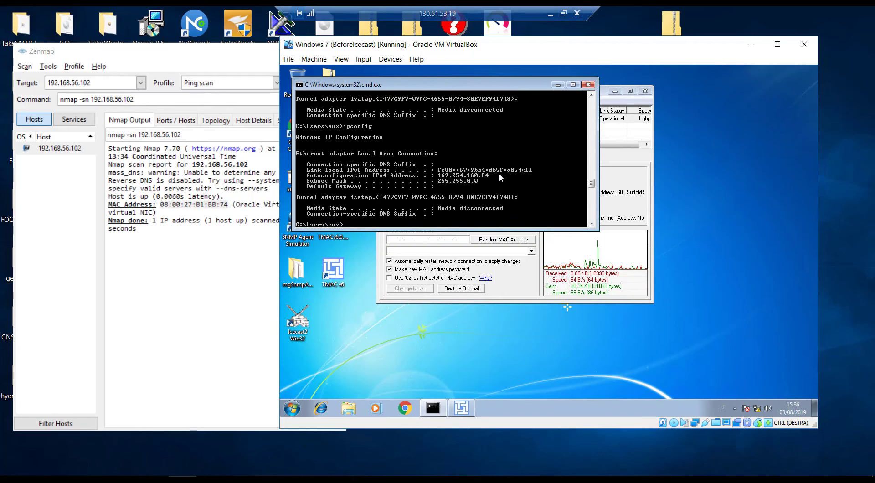
pyautogui.press('Up')
pyautogui.press('Return')
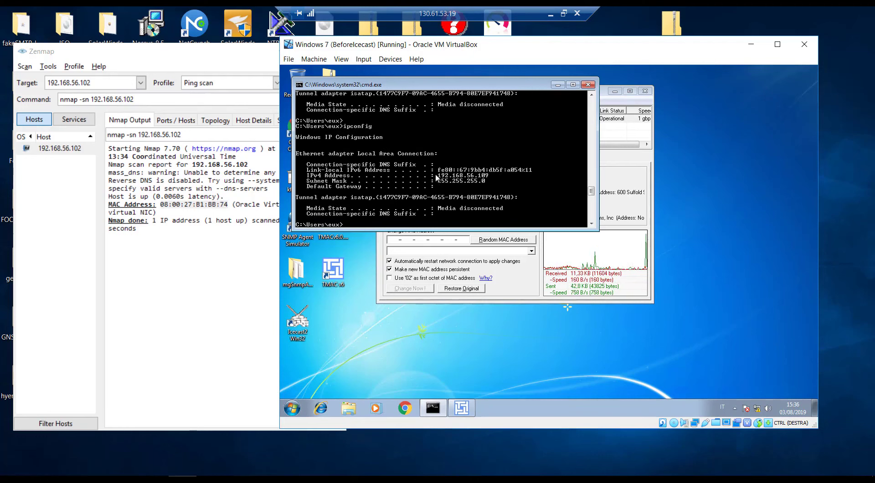
# Ping-scan 192.168.56.109 and compare its MAC CC:F3:A5:02:2F:40 with the changer's active MAC
pyautogui.click(111, 86)
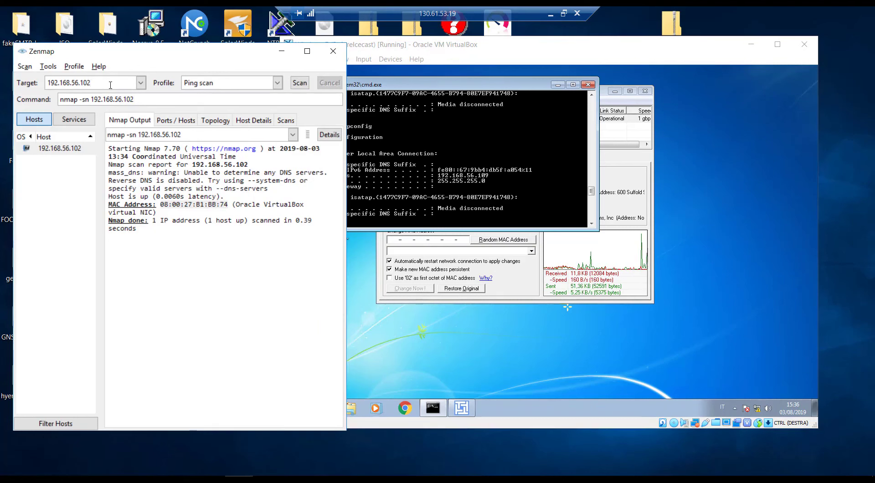
pyautogui.press('BackSpace')
pyautogui.write('9')
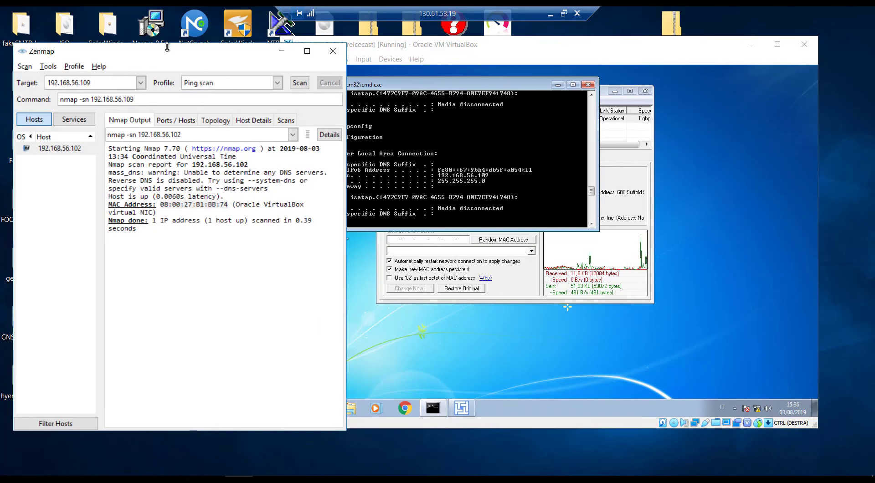
pyautogui.click(301, 85)
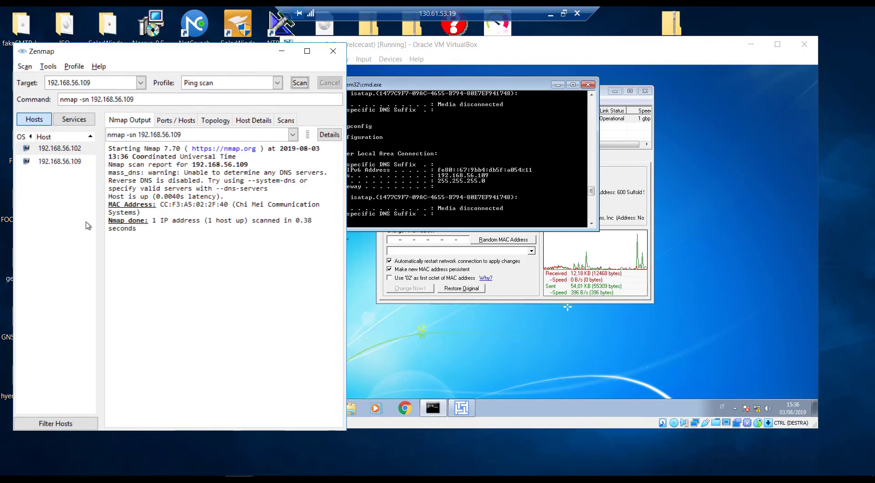
pyautogui.moveTo(161, 205); pyautogui.dragTo(228, 205)
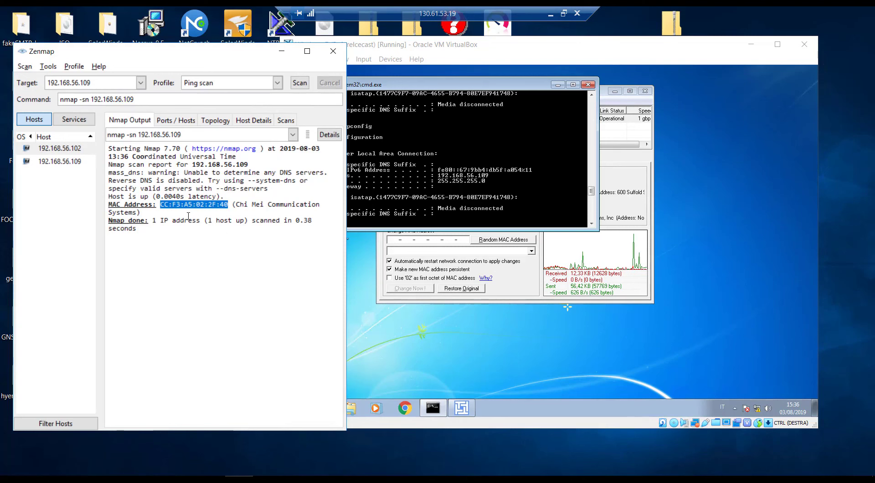
pyautogui.click(514, 285)
pyautogui.moveTo(576, 211); pyautogui.dragTo(537, 218)
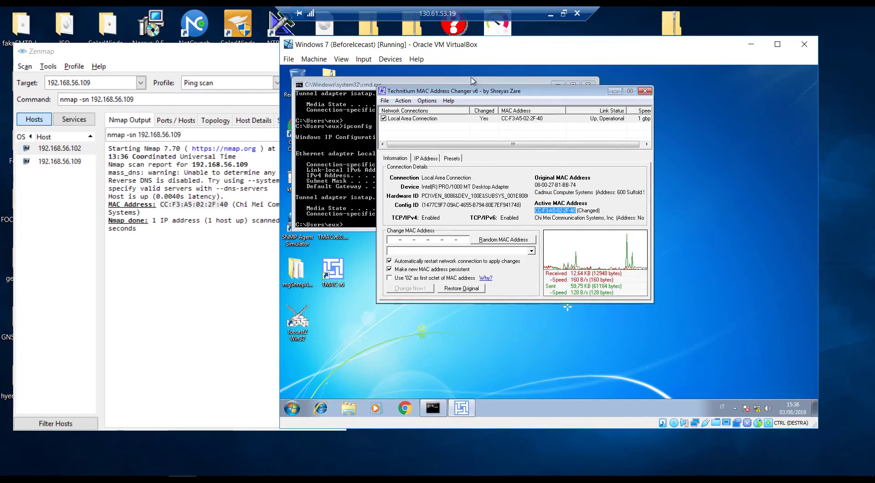
# Restore Local Area Connection's original MAC 08-00-27-B1-BB-74 and dismiss the success message
pyautogui.moveTo(475, 94); pyautogui.dragTo(554, 121)
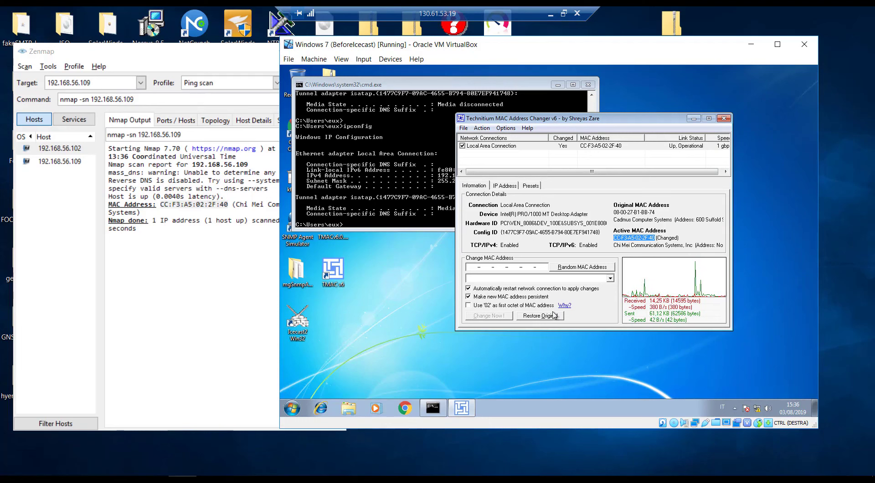
pyautogui.click(541, 318)
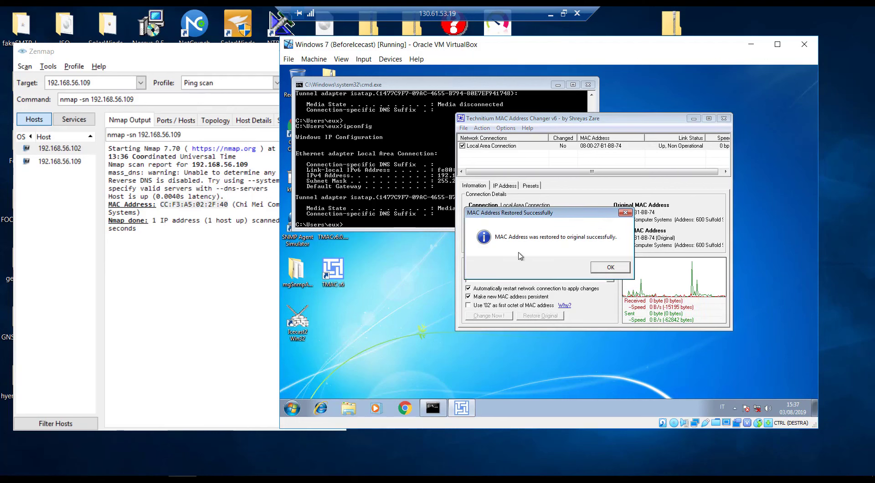
pyautogui.click(608, 273)
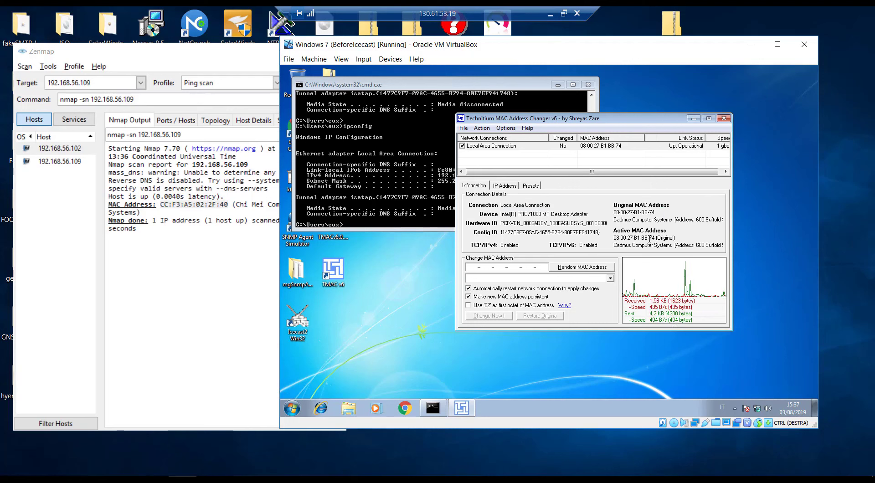
pyautogui.moveTo(754, 407)
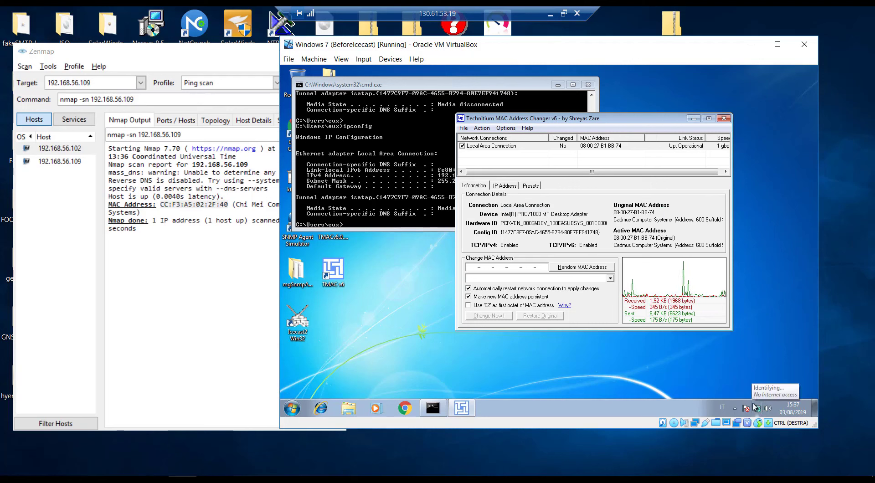
# Rerun ipconfig to check the VM's address, then shift the MAC changer window up-left
pyautogui.click(412, 180)
pyautogui.press('Up')
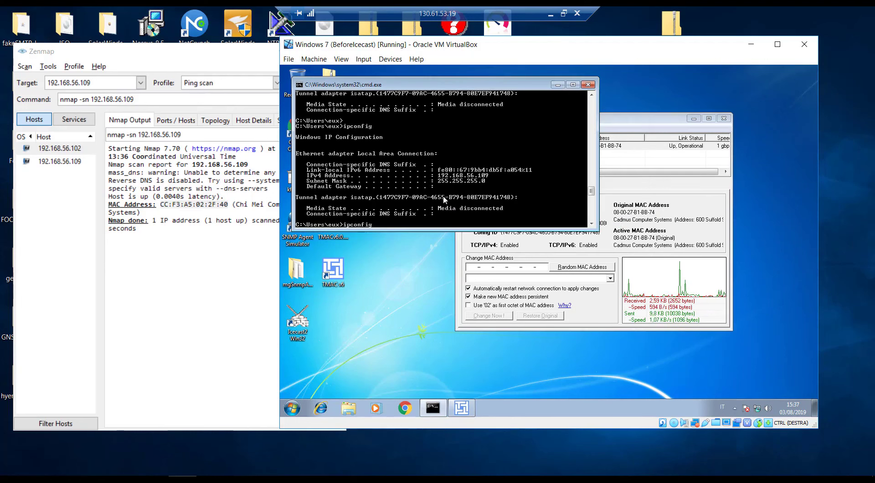
pyautogui.press('Return')
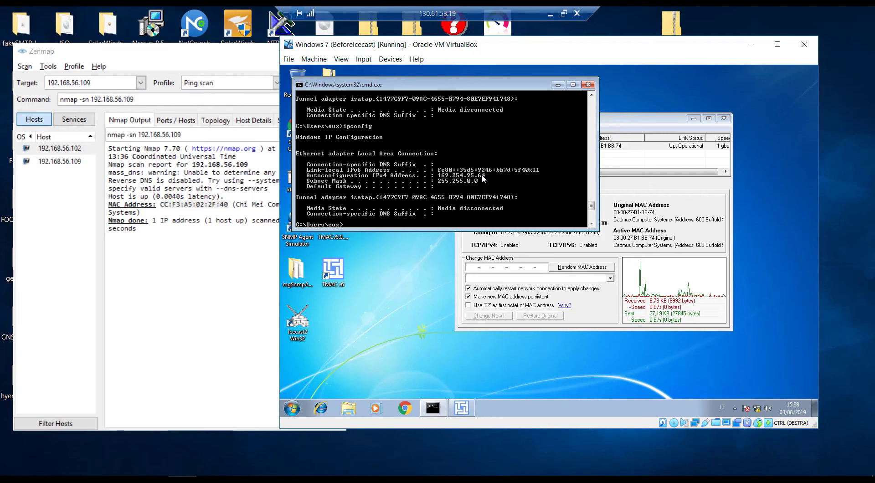
pyautogui.click(630, 120)
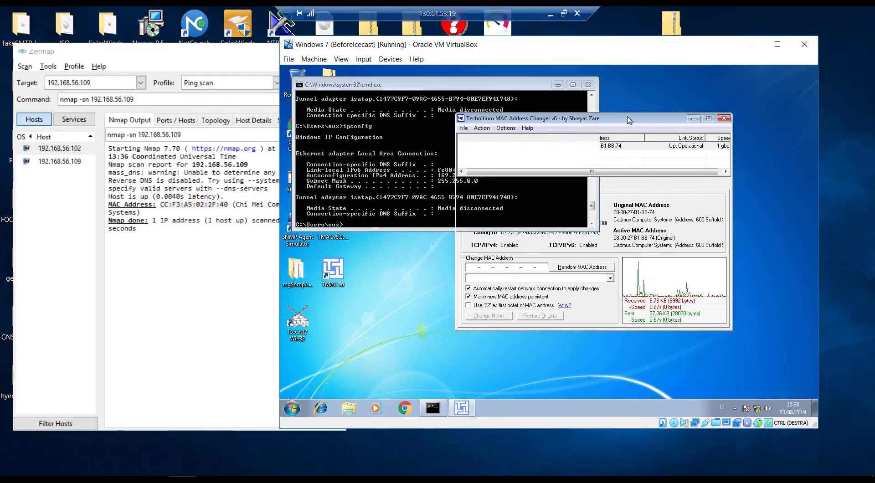
pyautogui.moveTo(576, 120); pyautogui.dragTo(566, 111)
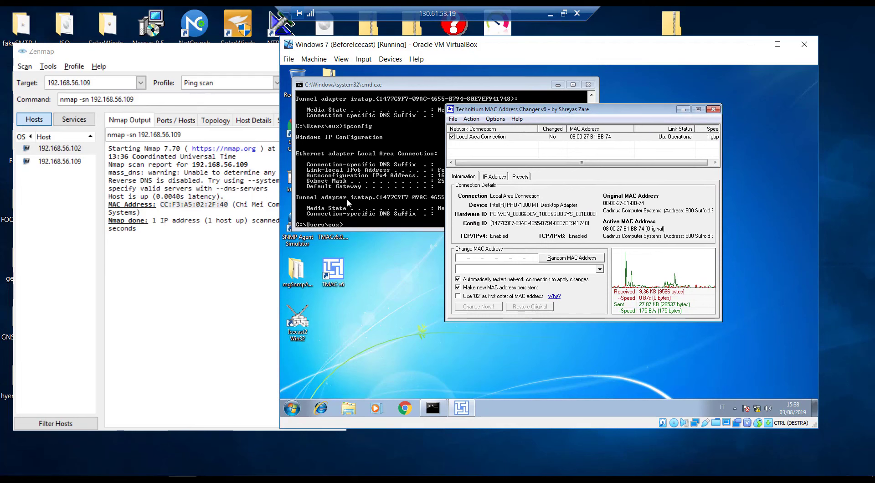
# Keep rerunning ipconfig until Local Area Connection shows IPv4 192.168.56.102, mask 255.255.255.0
pyautogui.click(347, 203)
pyautogui.write('ipconfig')
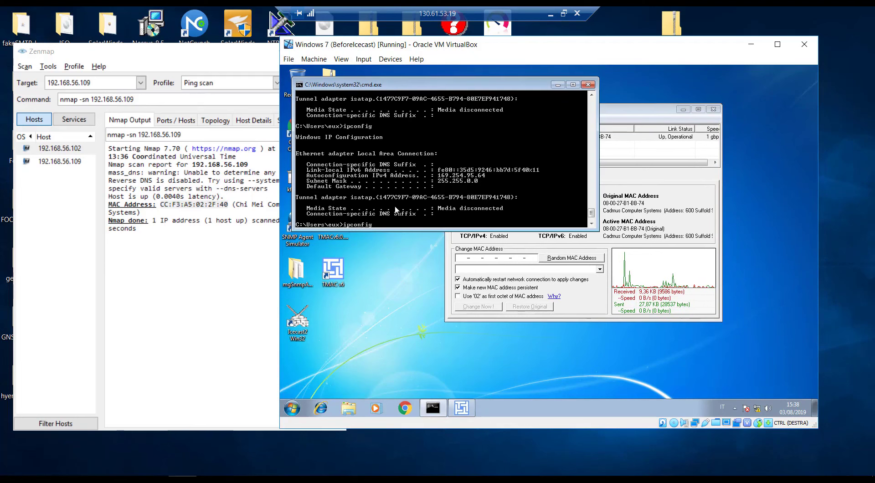
pyautogui.press('Return')
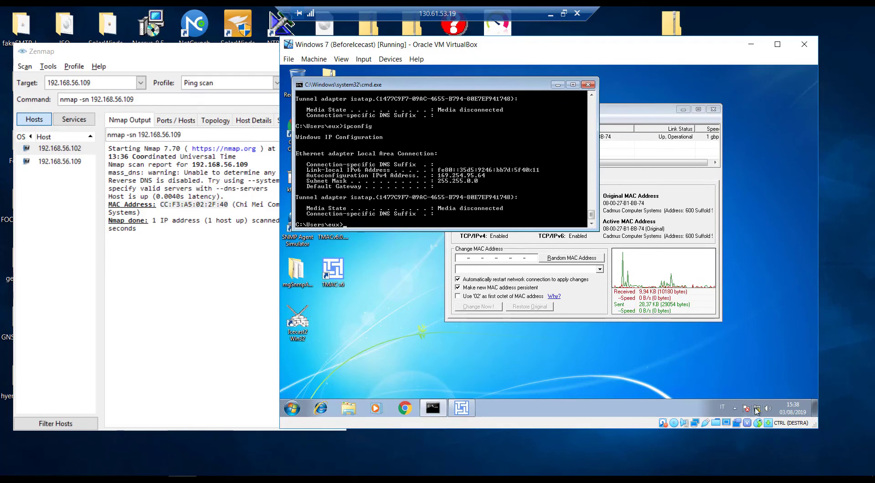
pyautogui.press('Up')
pyautogui.press('Return')
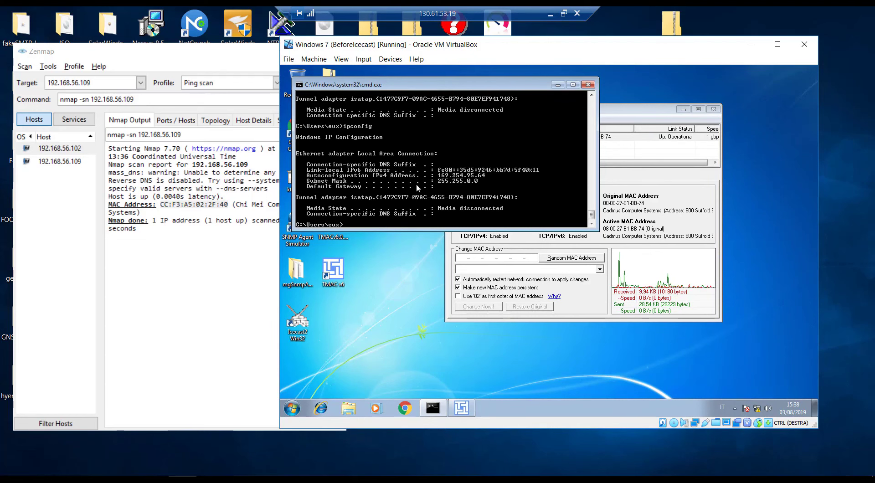
pyautogui.press('Up')
pyautogui.press('Return')
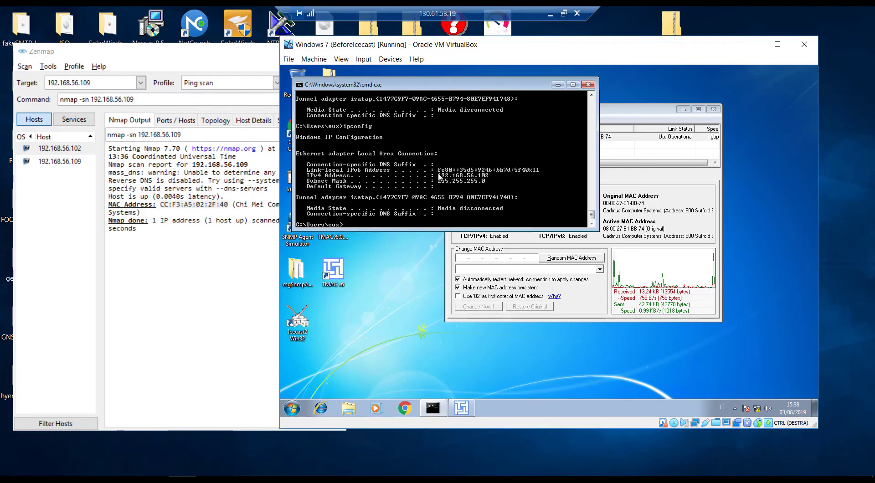
# Change the Zenmap target to 192.168.56.102 and run a ping scan
pyautogui.click(119, 83)
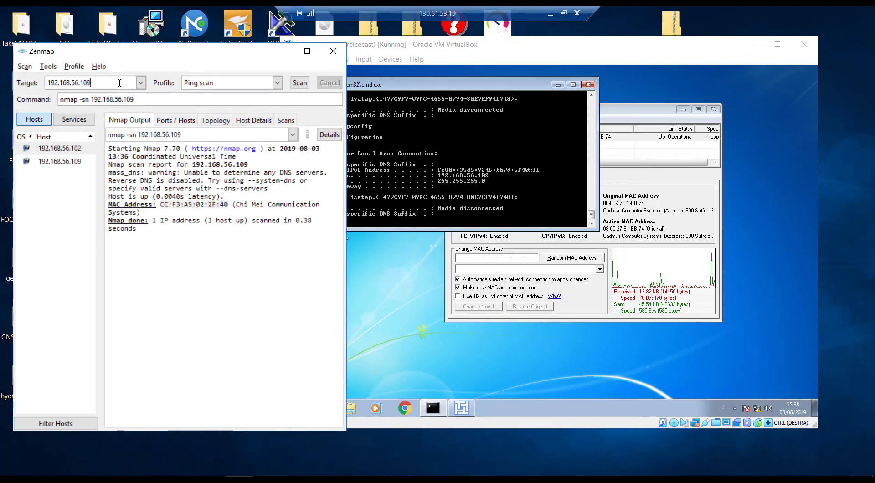
pyautogui.press('BackSpace')
pyautogui.write('2')
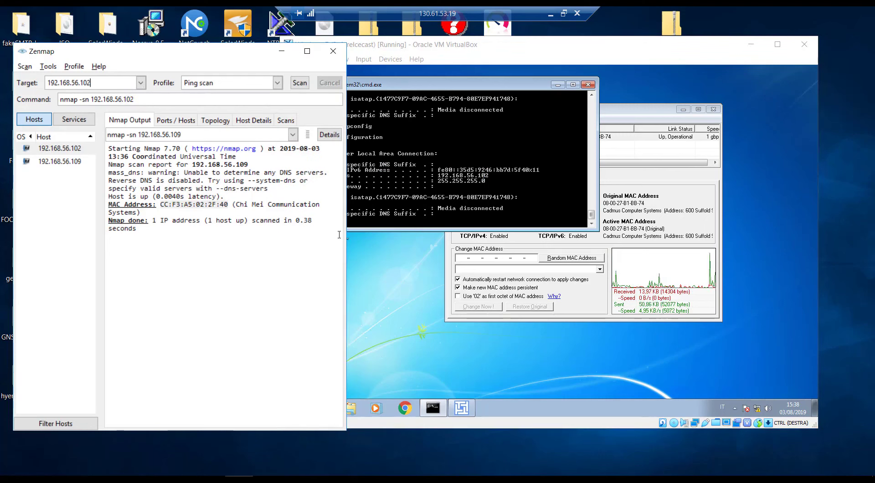
pyautogui.click(299, 82)
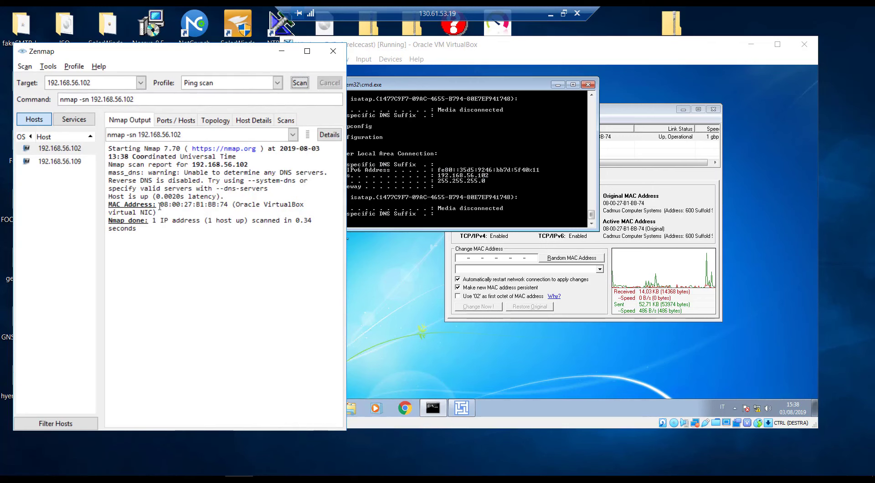
# Compare the scanned MAC 08:00:27:B1:BB:74 with Technitium's Local Area Connection entry
pyautogui.moveTo(159, 205); pyautogui.dragTo(232, 206)
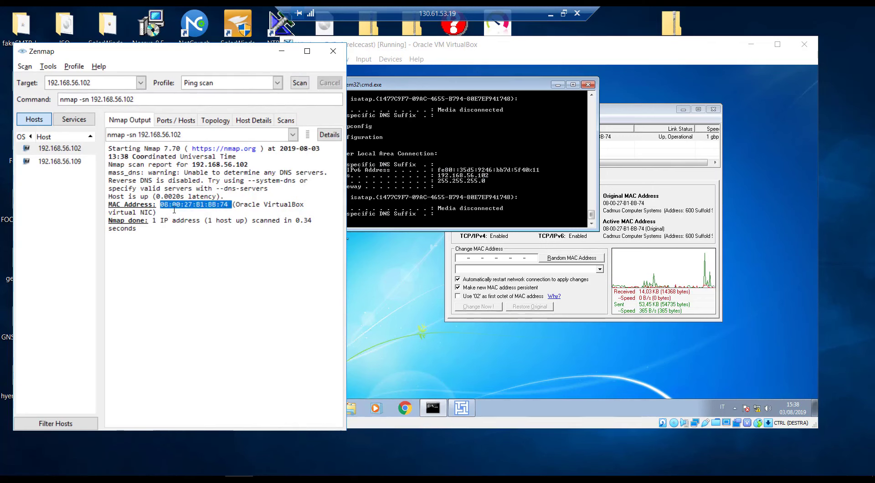
pyautogui.click(664, 189)
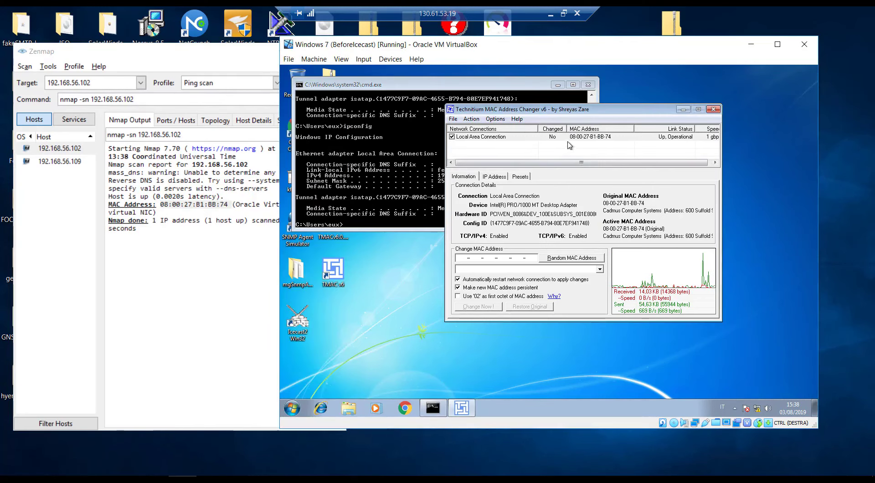
pyautogui.click(577, 137)
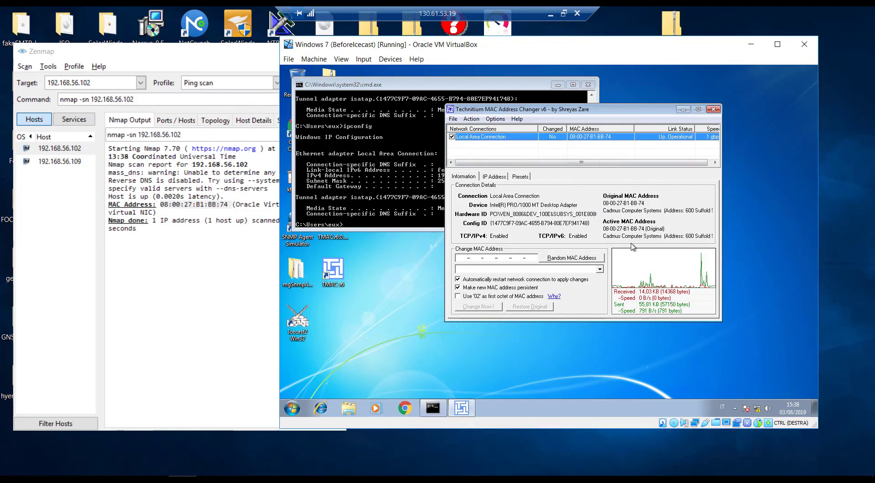